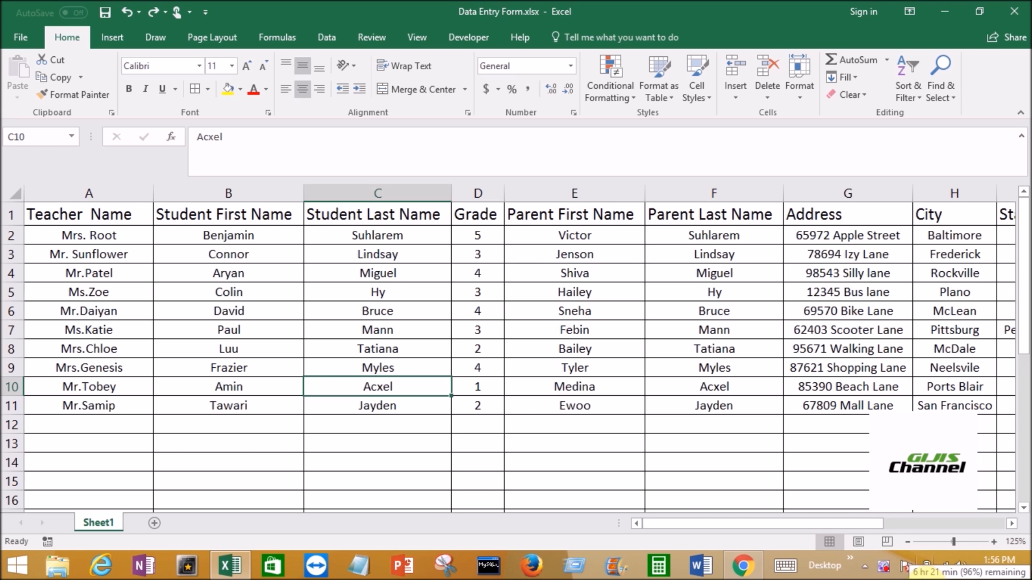
{"action": "left_click", "coordinate": [670, 525]}
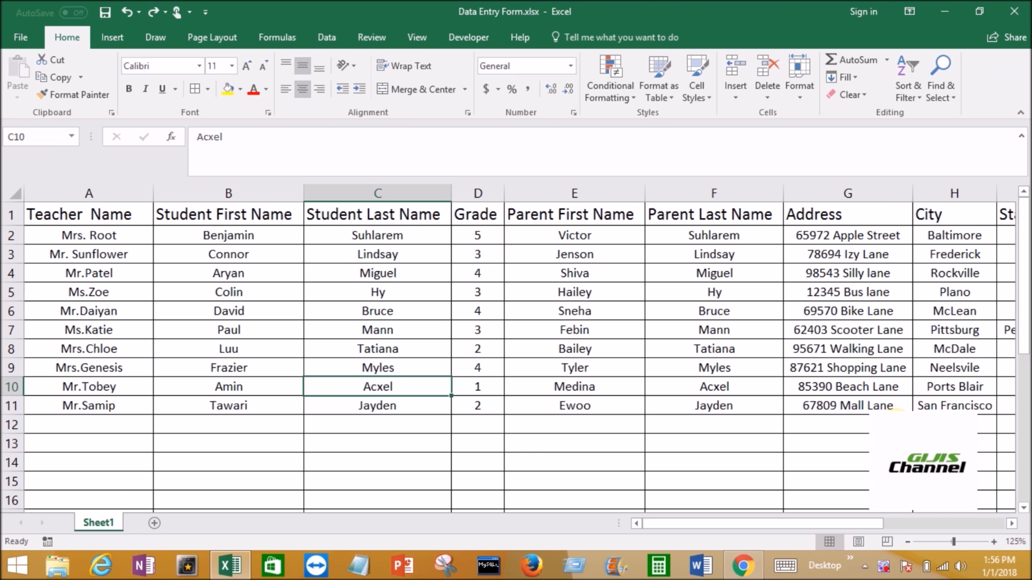
{"action": "left_click", "coordinate": [1009, 525]}
{"action": "left_click_drag", "start_coordinate": [954, 524], "coordinate": [799, 520]}
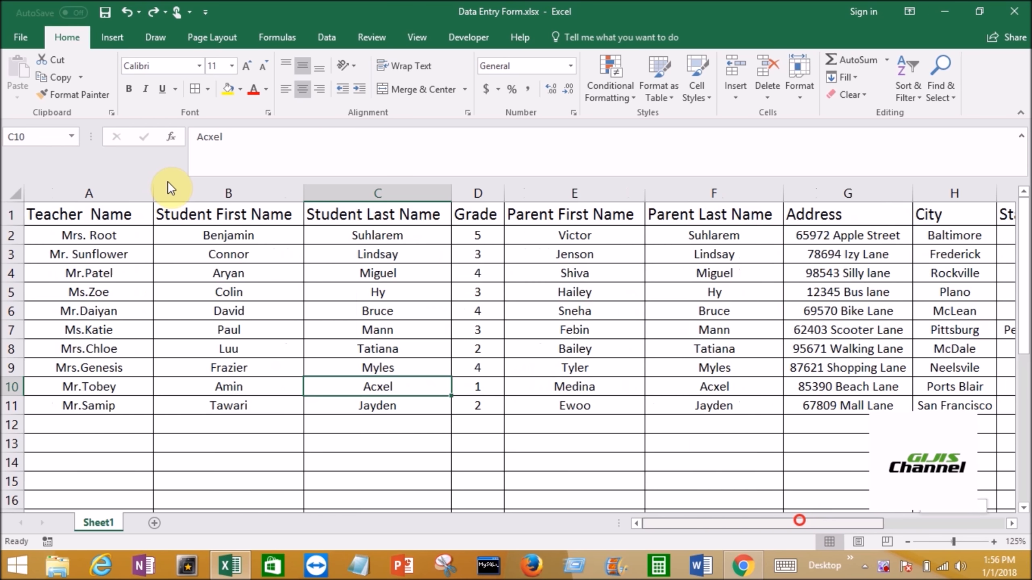
{"action": "left_click", "coordinate": [100, 235]}
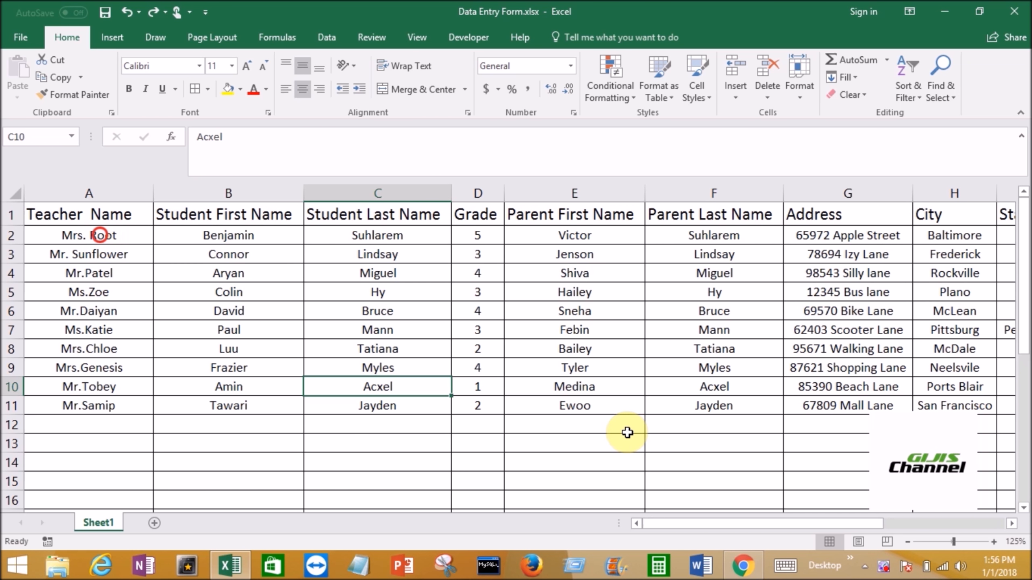
{"action": "left_click_drag", "start_coordinate": [100, 235], "coordinate": [628, 433]}
{"action": "left_click_drag", "start_coordinate": [884, 387], "coordinate": [886, 388]}
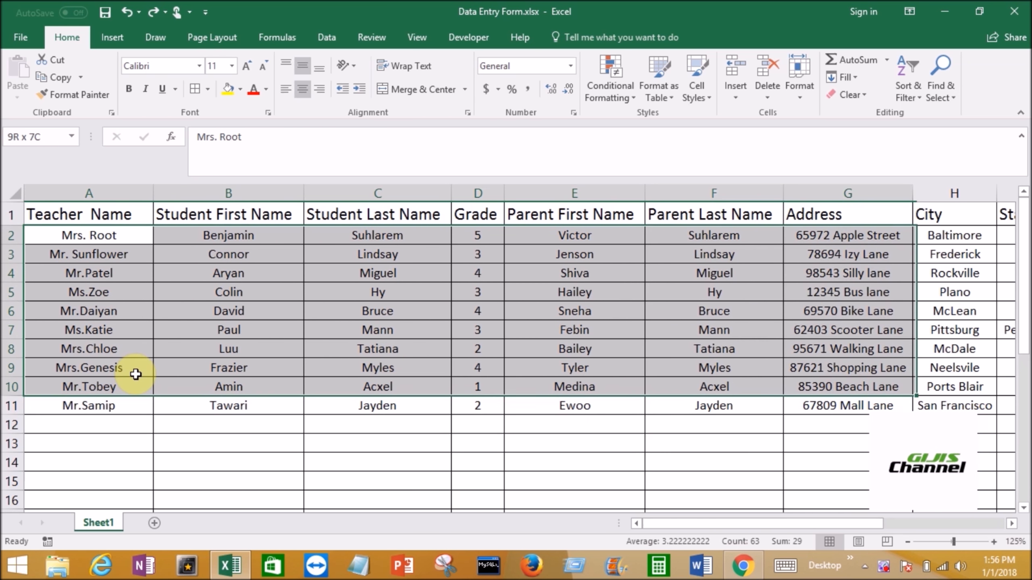
{"action": "left_click_drag", "start_coordinate": [136, 374], "coordinate": [137, 435]}
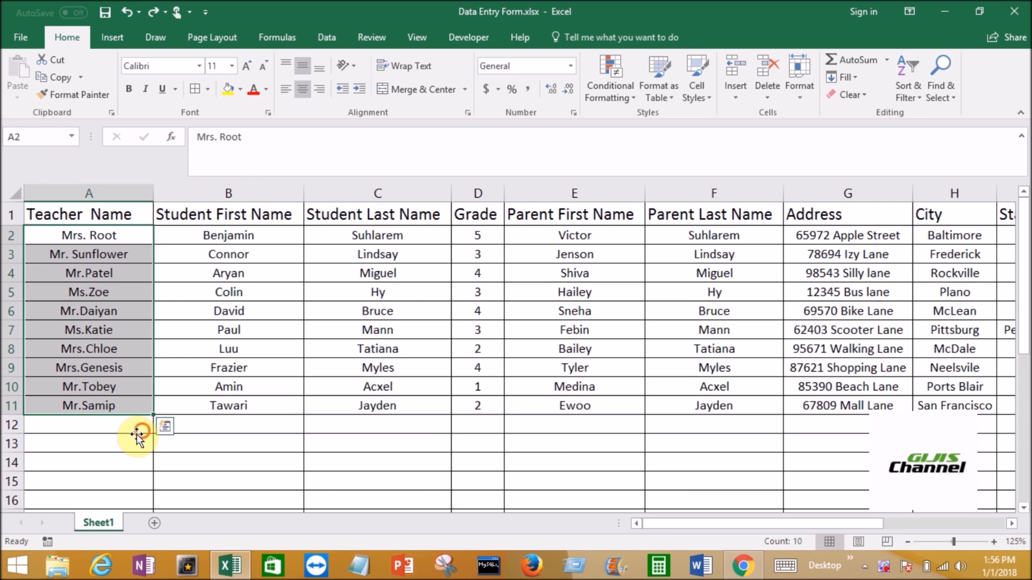
- Create a table with headers from the student records in A1:L12
{"action": "left_click", "coordinate": [137, 432]}
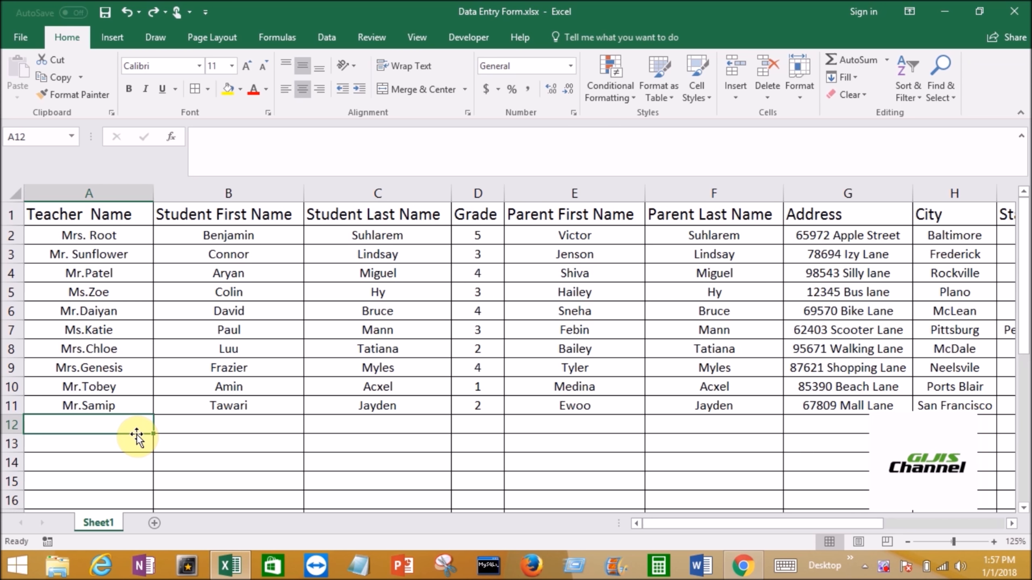
{"action": "left_click", "coordinate": [109, 39]}
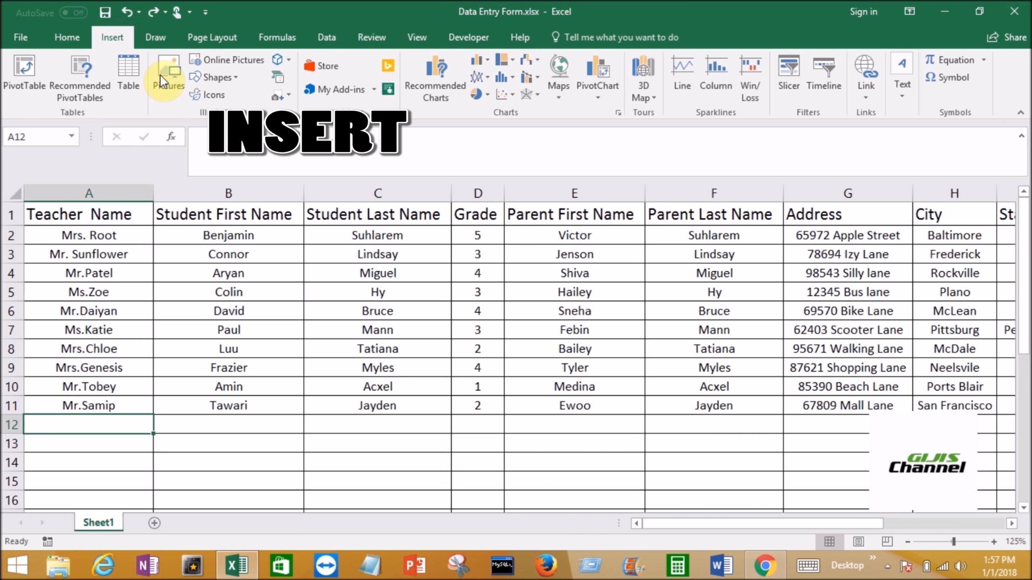
{"action": "left_click", "coordinate": [137, 81]}
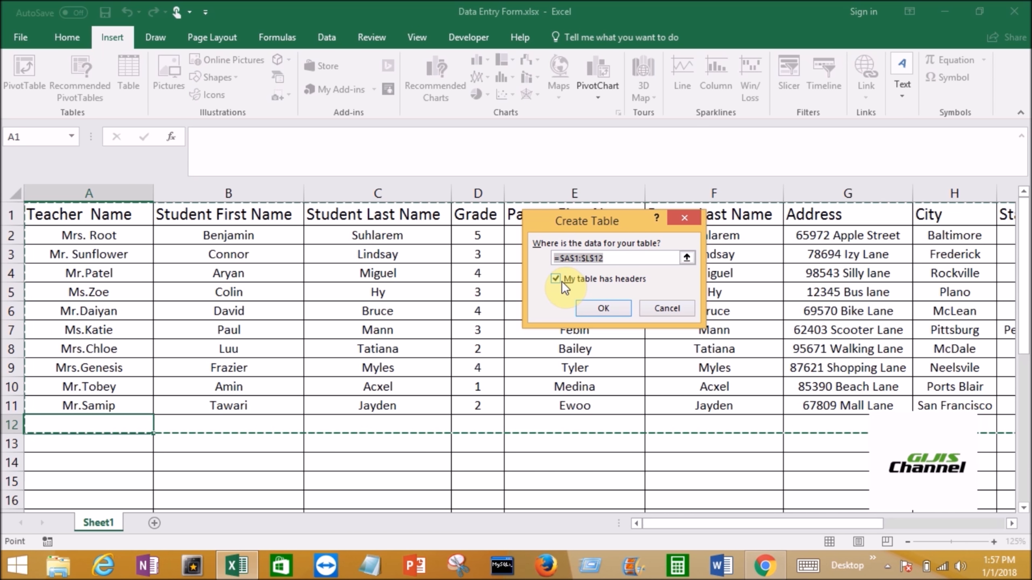
{"action": "left_click", "coordinate": [617, 310]}
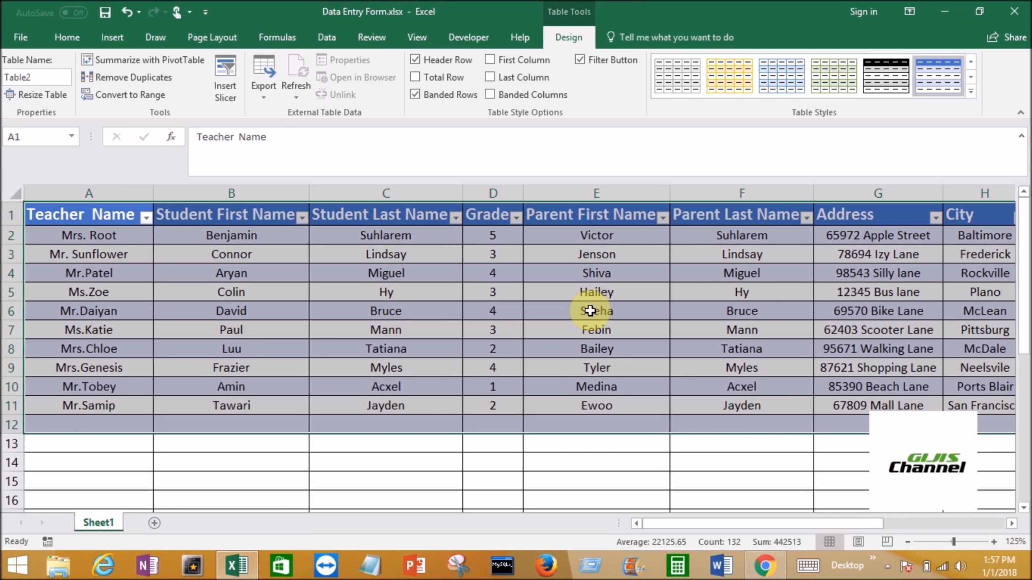
- Add a new custom tab at the end of the main tabs in the Customize Ribbon options
{"action": "left_click", "coordinate": [19, 37]}
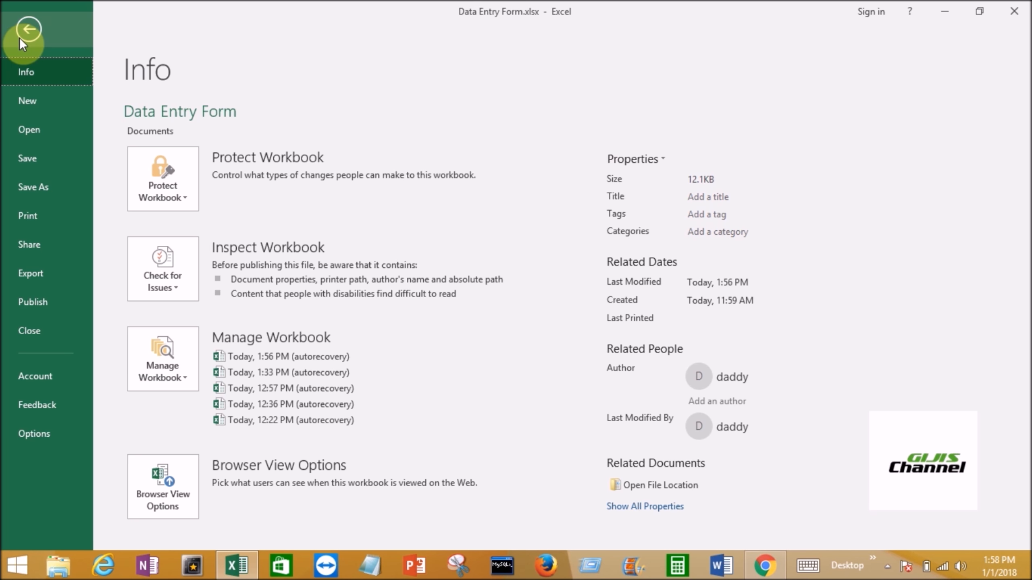
{"action": "left_click", "coordinate": [43, 431]}
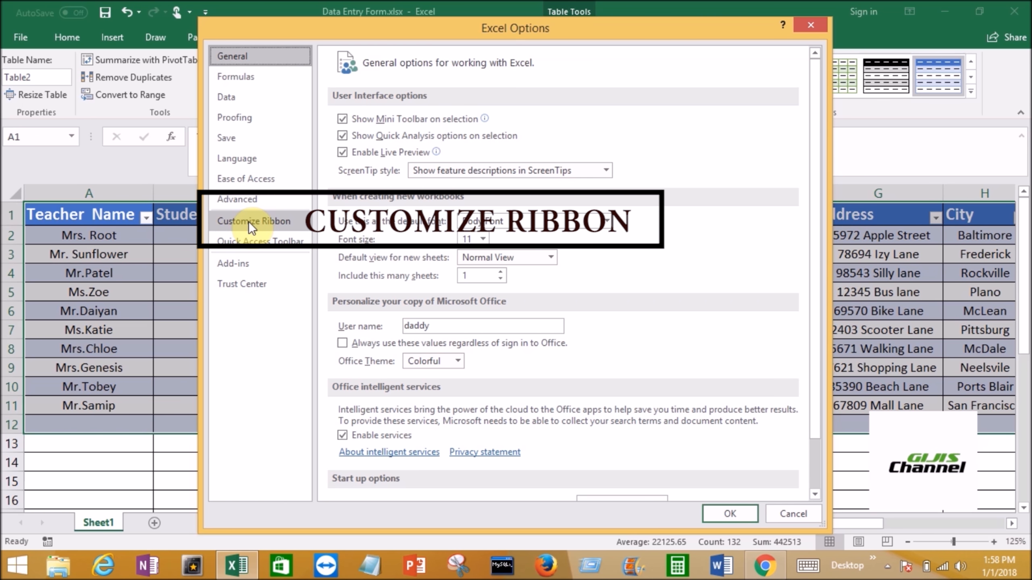
{"action": "left_click", "coordinate": [249, 222]}
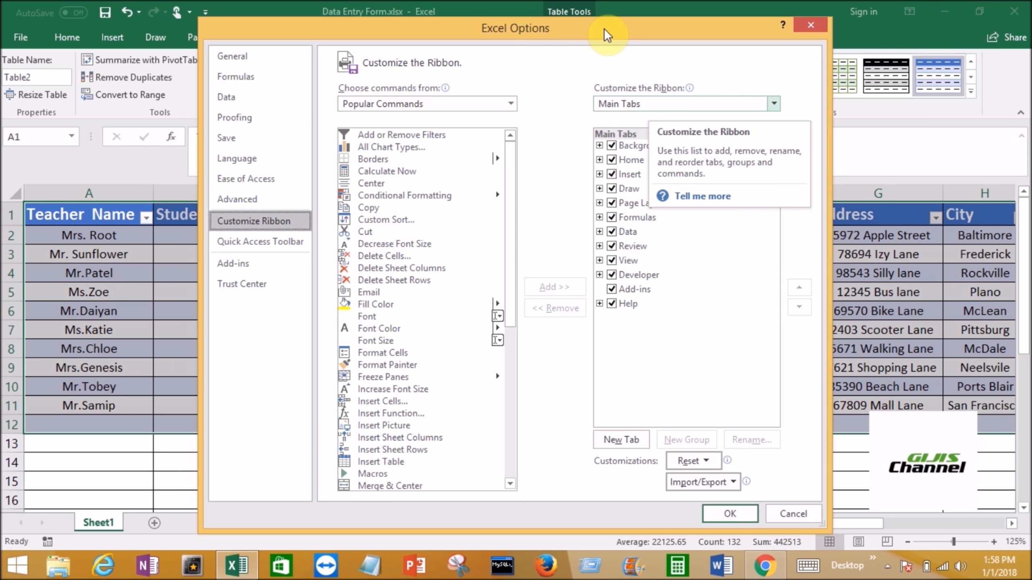
{"action": "left_click_drag", "start_coordinate": [604, 30], "coordinate": [608, 135]}
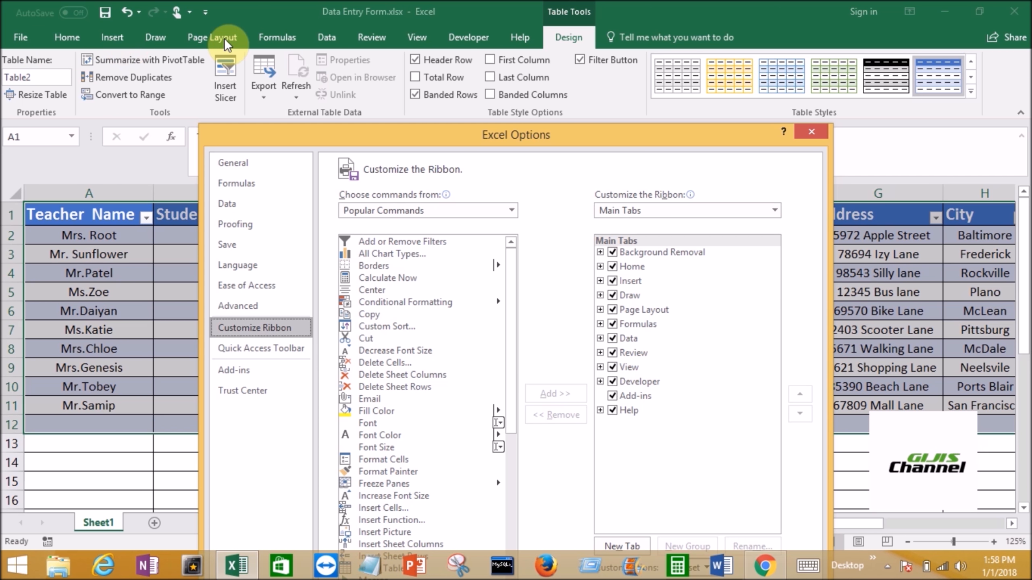
{"action": "left_click_drag", "start_coordinate": [587, 139], "coordinate": [571, 42]}
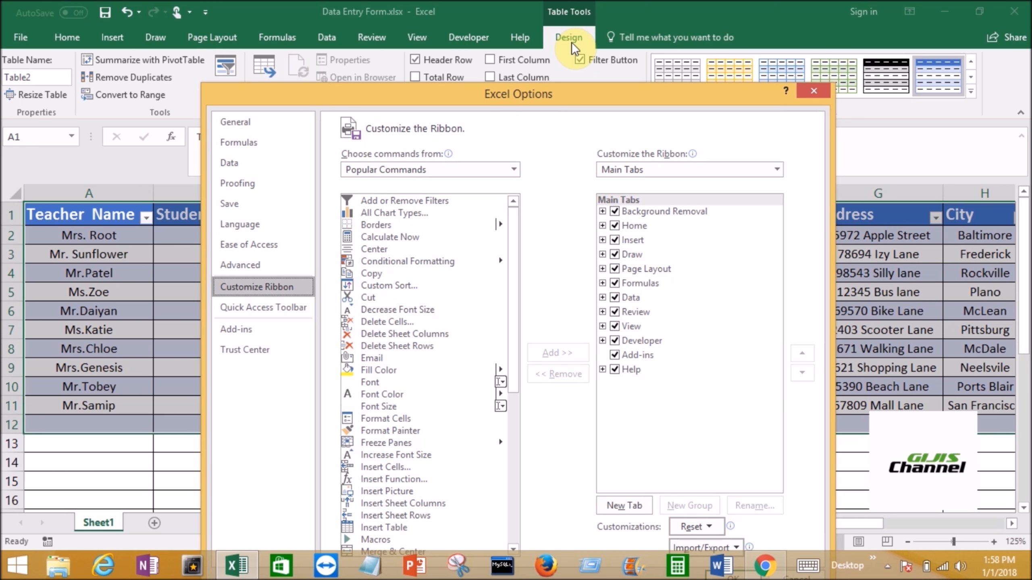
{"action": "left_click_drag", "start_coordinate": [608, 83], "coordinate": [602, 40]}
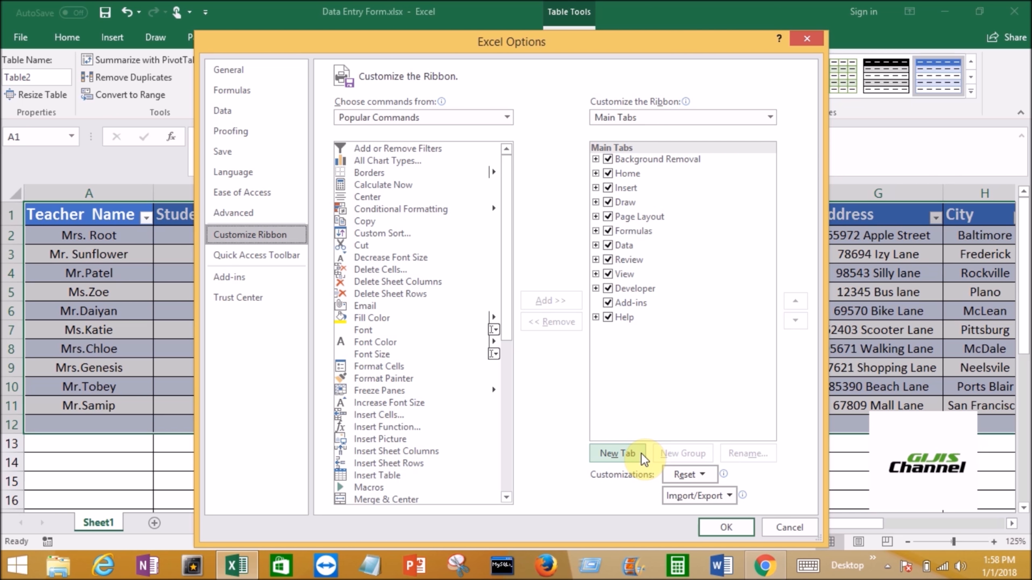
{"action": "left_click", "coordinate": [634, 353]}
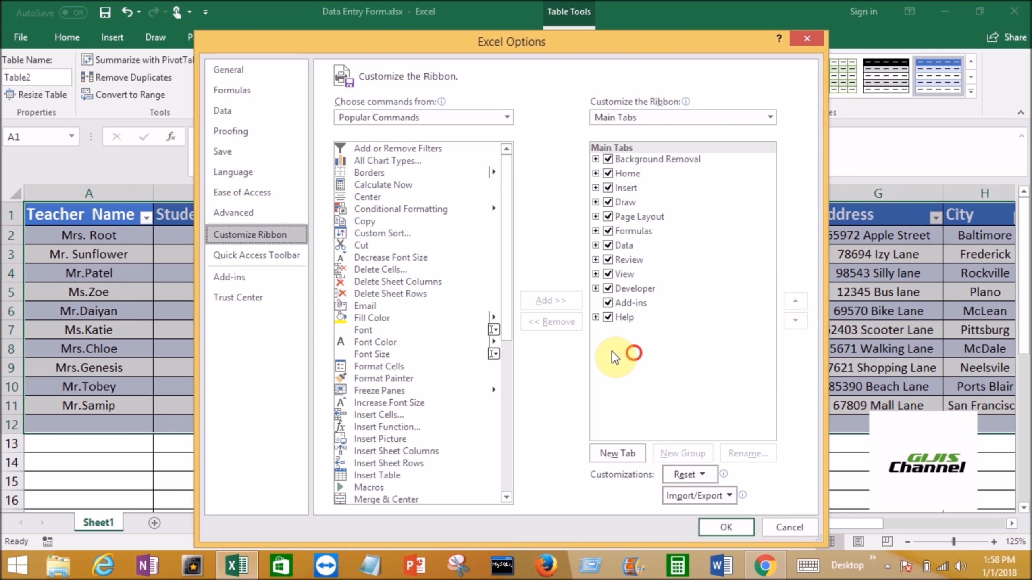
{"action": "left_click", "coordinate": [632, 455]}
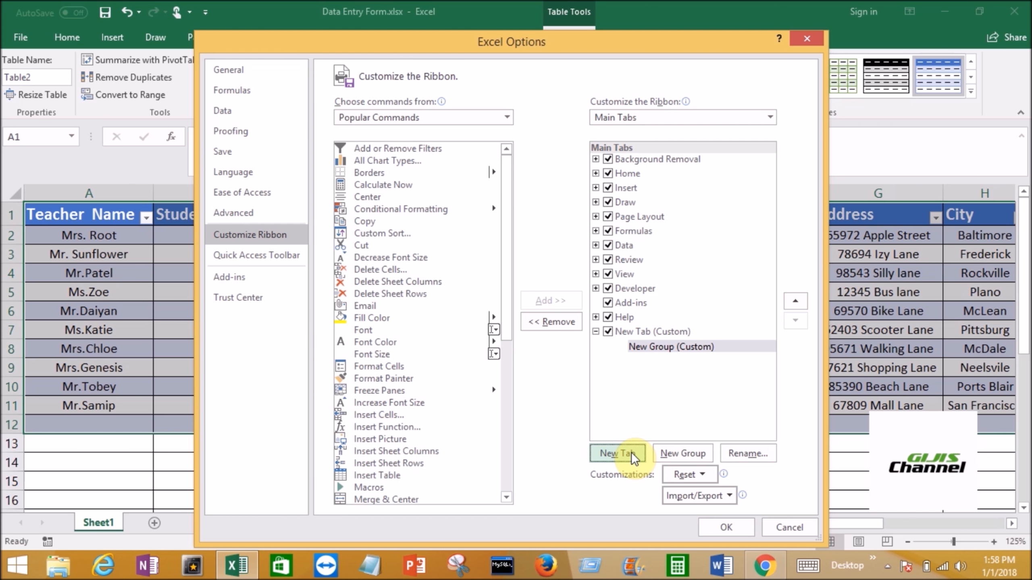
- Rename the new custom ribbon tab as Data Entry
{"action": "right_click", "coordinate": [654, 335]}
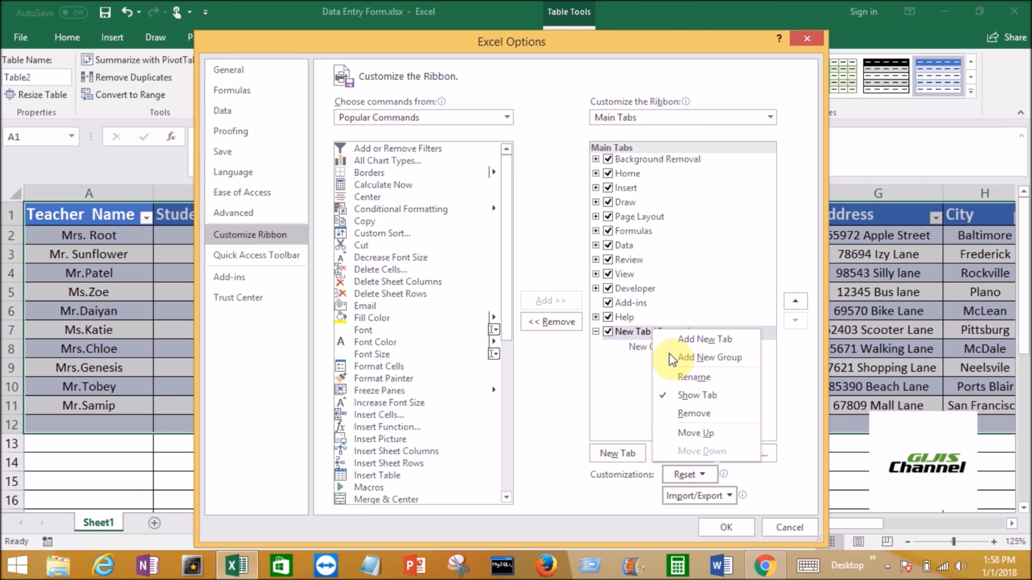
{"action": "left_click", "coordinate": [685, 377]}
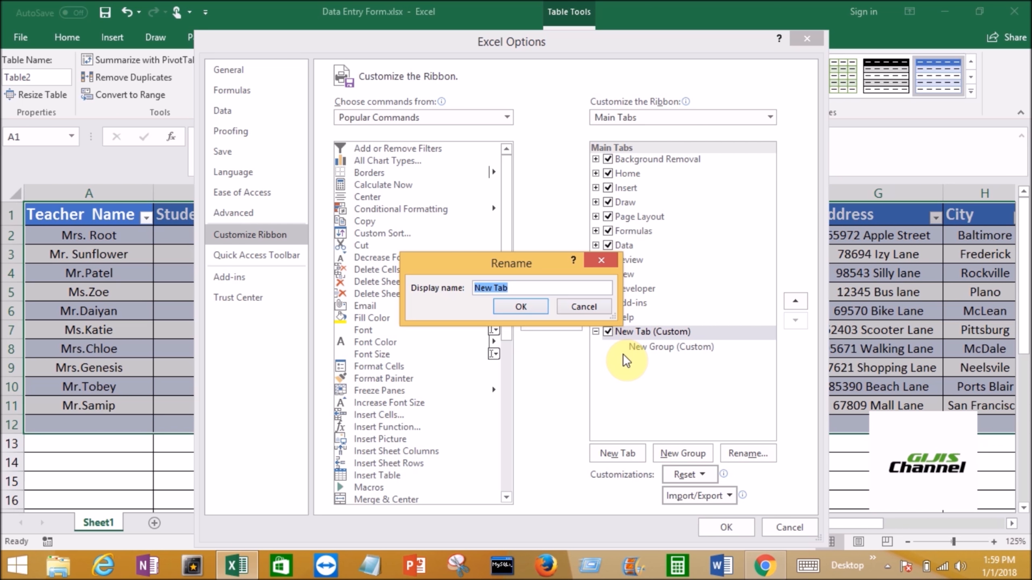
{"action": "type", "text": "Data "}
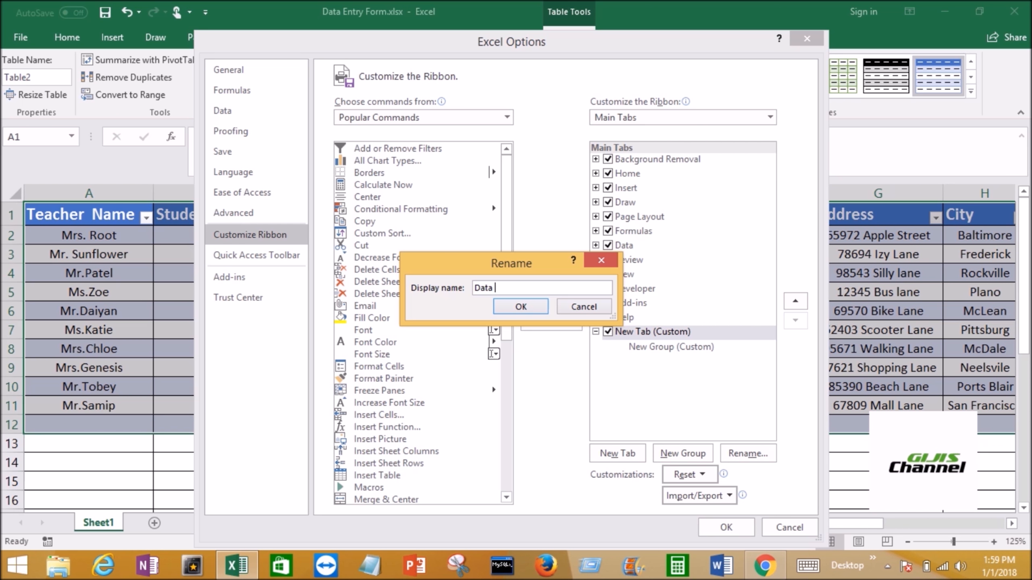
{"action": "type", "text": "Entry"}
{"action": "left_click", "coordinate": [486, 42]}
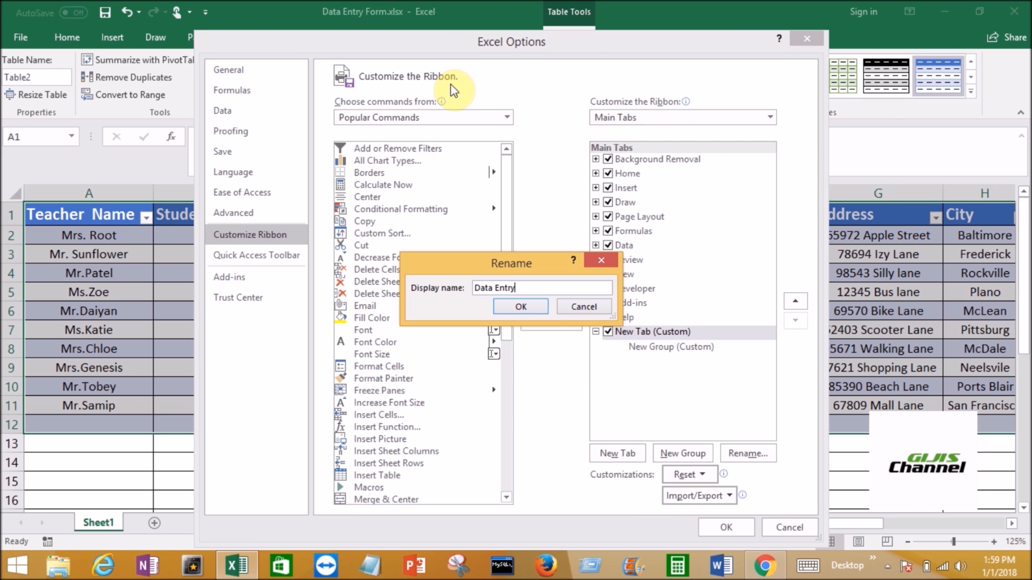
{"action": "left_click", "coordinate": [521, 307]}
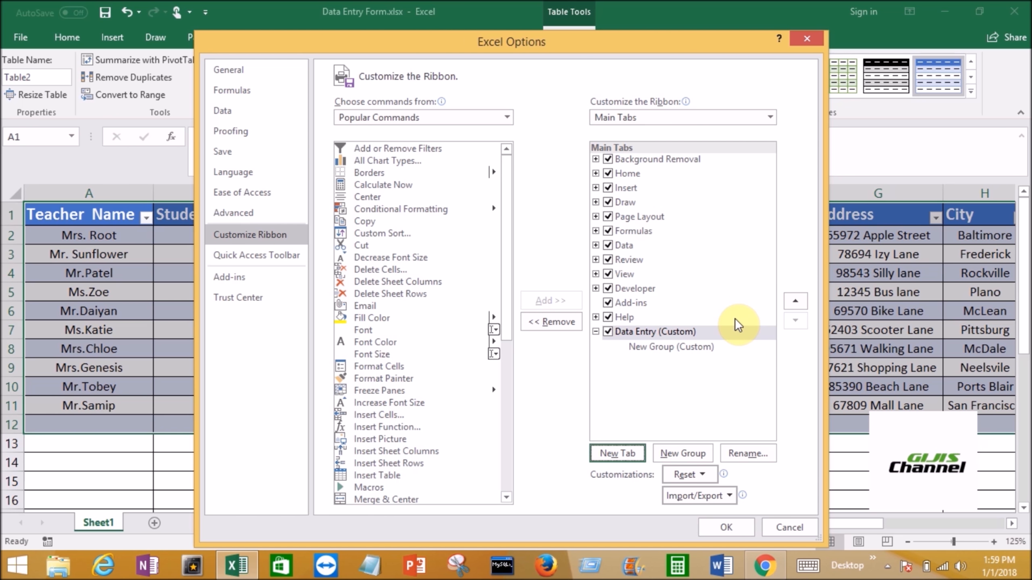
- Rename the new group under the Data Entry tab as Data Entry Form and pick a symbol for it
{"action": "left_click", "coordinate": [662, 350]}
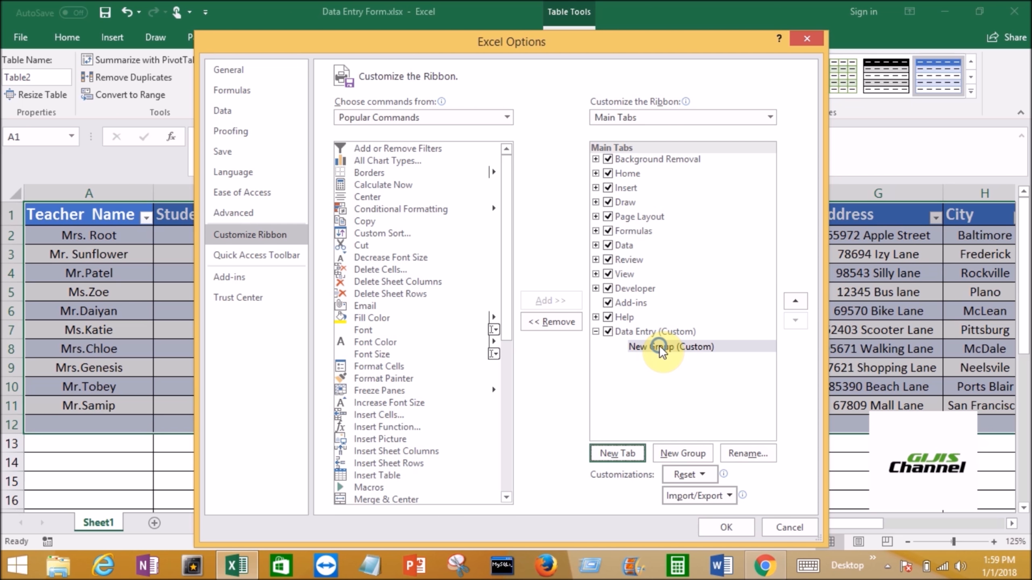
{"action": "right_click", "coordinate": [661, 352]}
{"action": "left_click", "coordinate": [698, 393]}
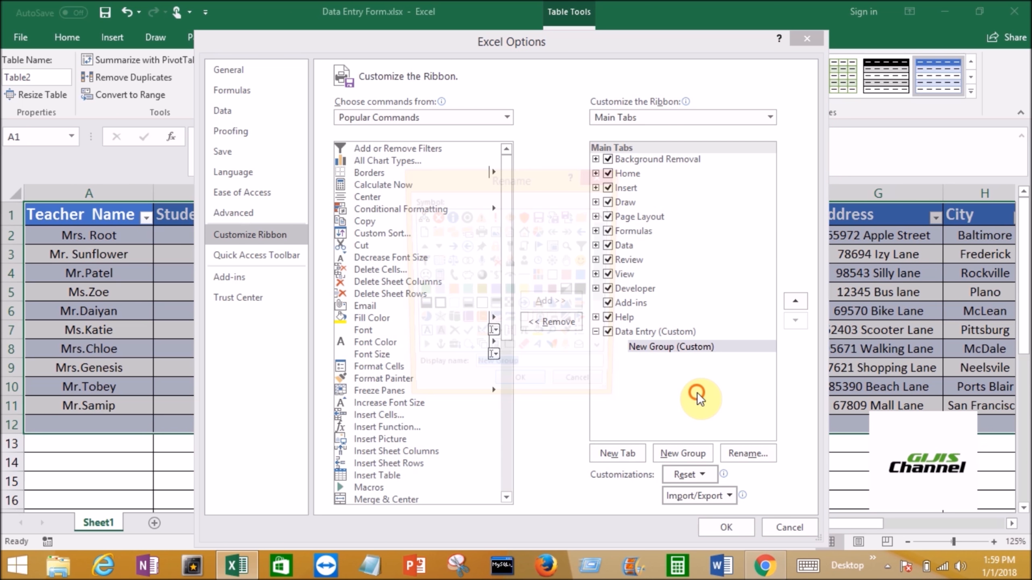
{"action": "type", "text": "F"}
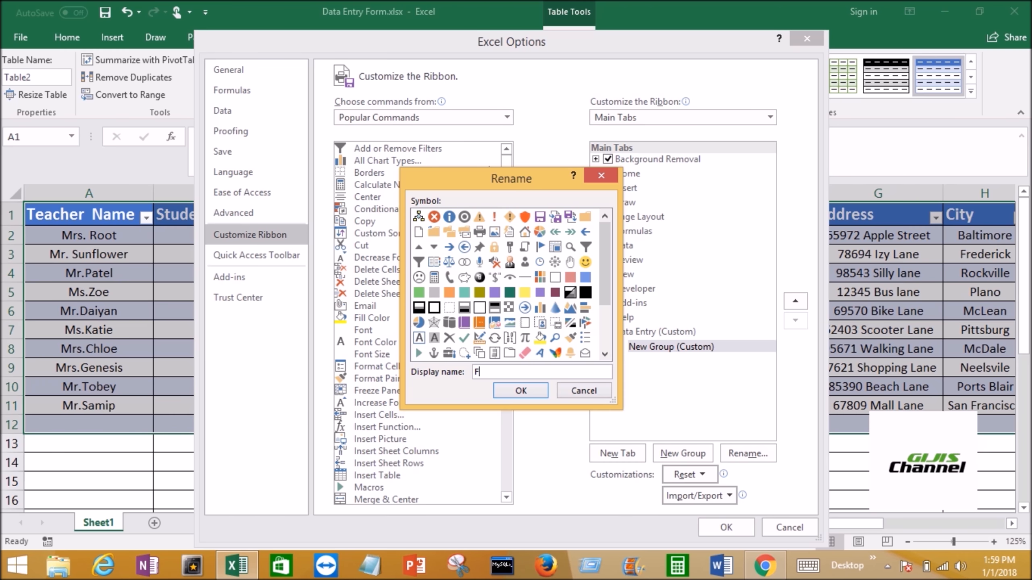
{"action": "type", "text": "orm"}
{"action": "key", "text": "BackSpace"}
{"action": "key", "text": "BackSpace"}
{"action": "key", "text": "BackSpace"}
{"action": "key", "text": "BackSpace"}
{"action": "type", "text": "Data Entry Form"}
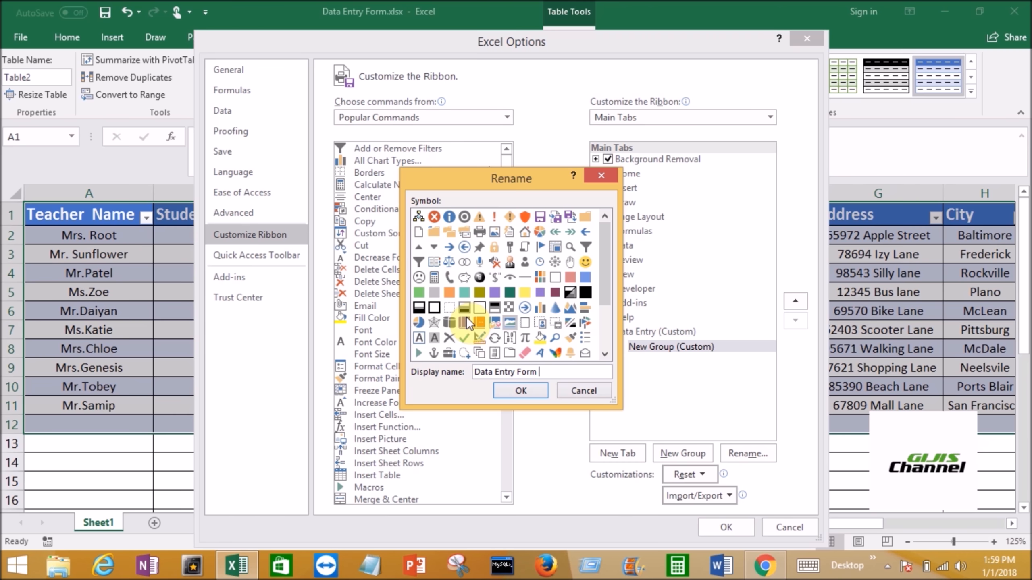
{"action": "left_click", "coordinate": [494, 246]}
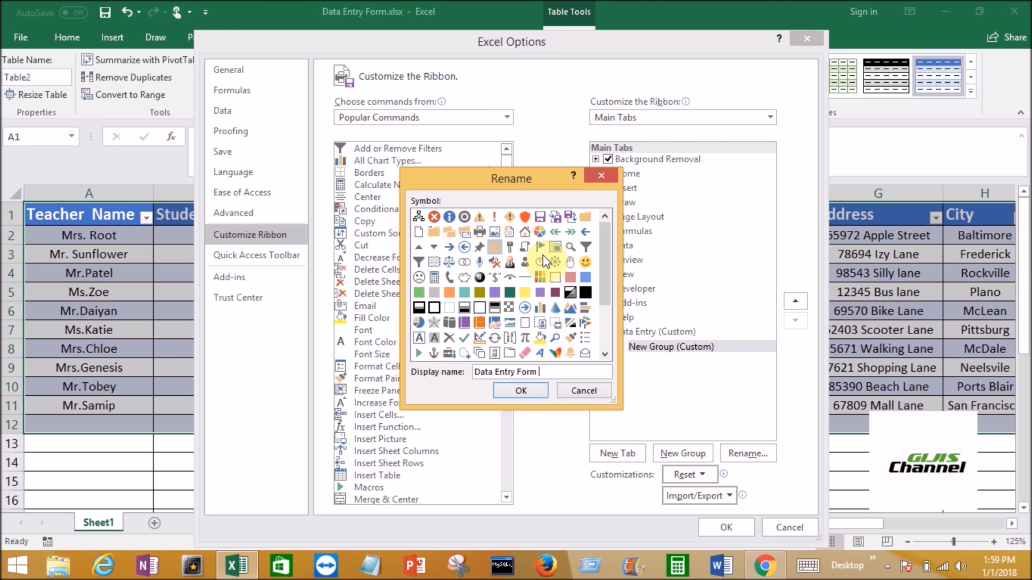
{"action": "left_click", "coordinate": [538, 337]}
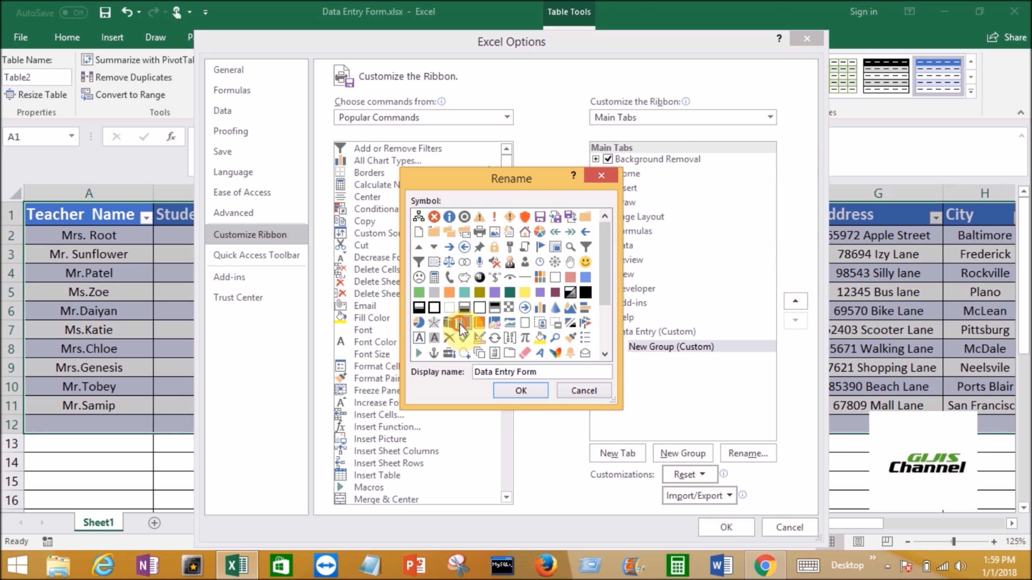
{"action": "left_click", "coordinate": [533, 392]}
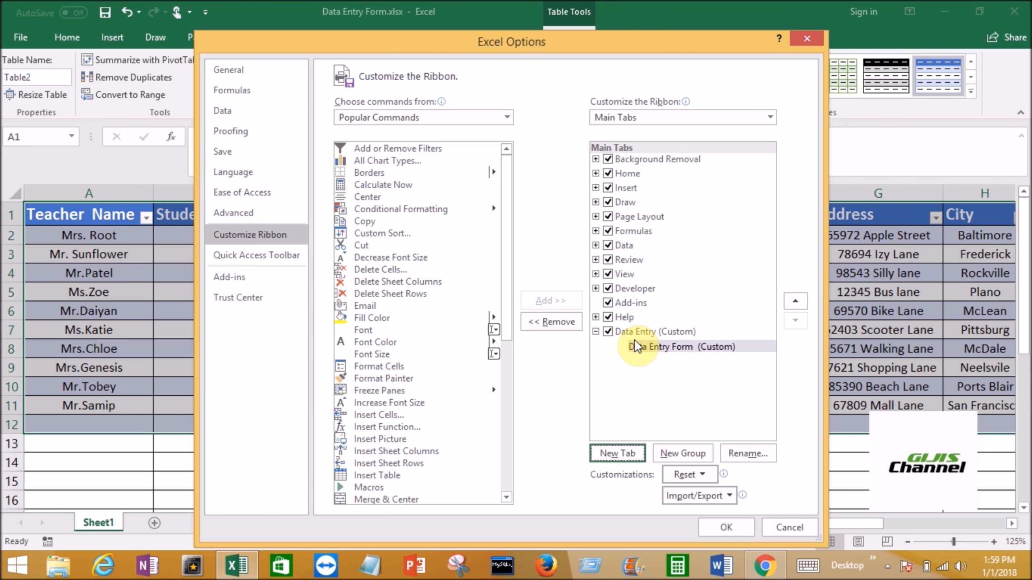
- Target the custom Data Entry Form group and list the available commands that are not in the ribbon
{"action": "left_click", "coordinate": [667, 350]}
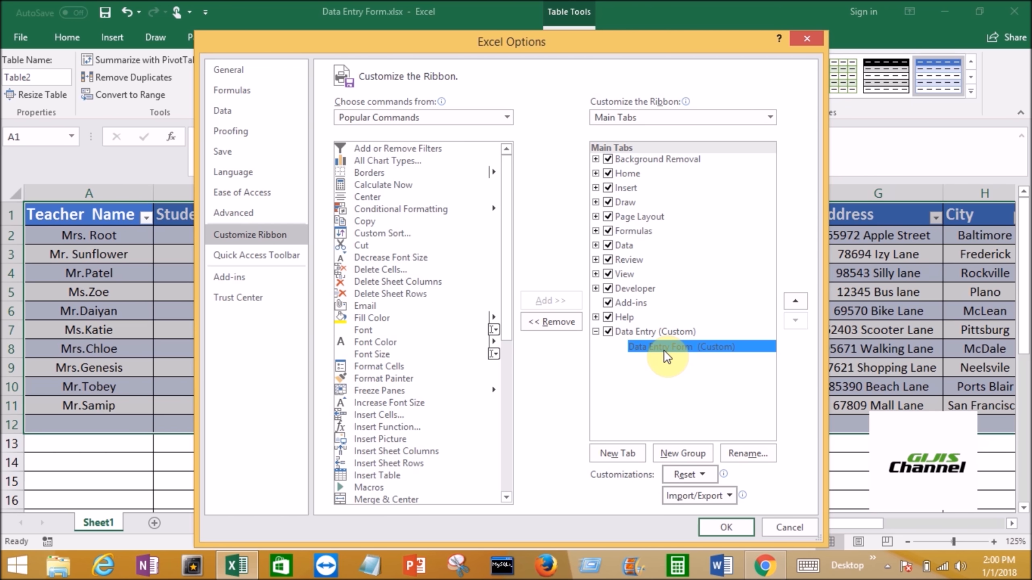
{"action": "left_click", "coordinate": [661, 349]}
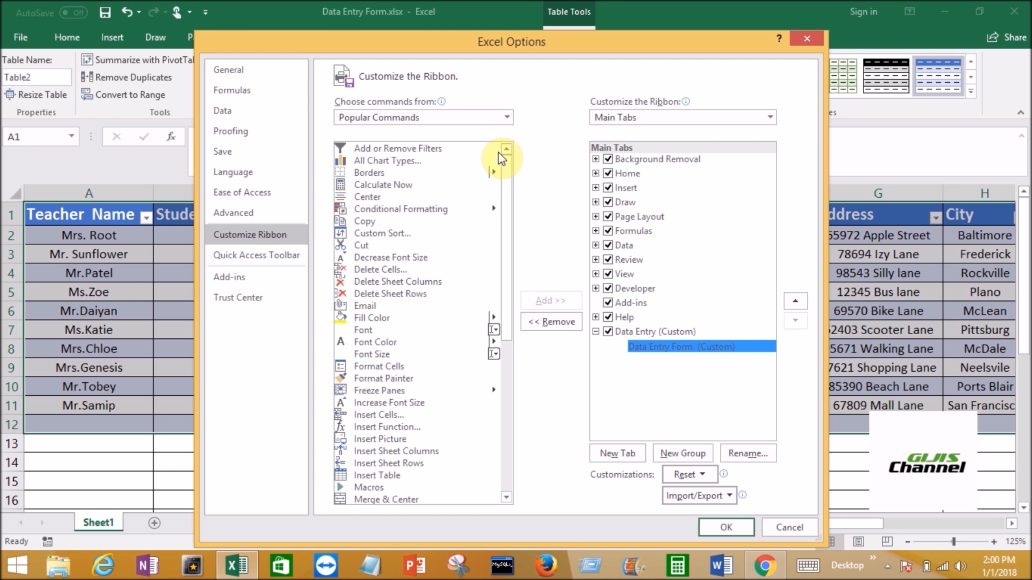
{"action": "left_click", "coordinate": [507, 118]}
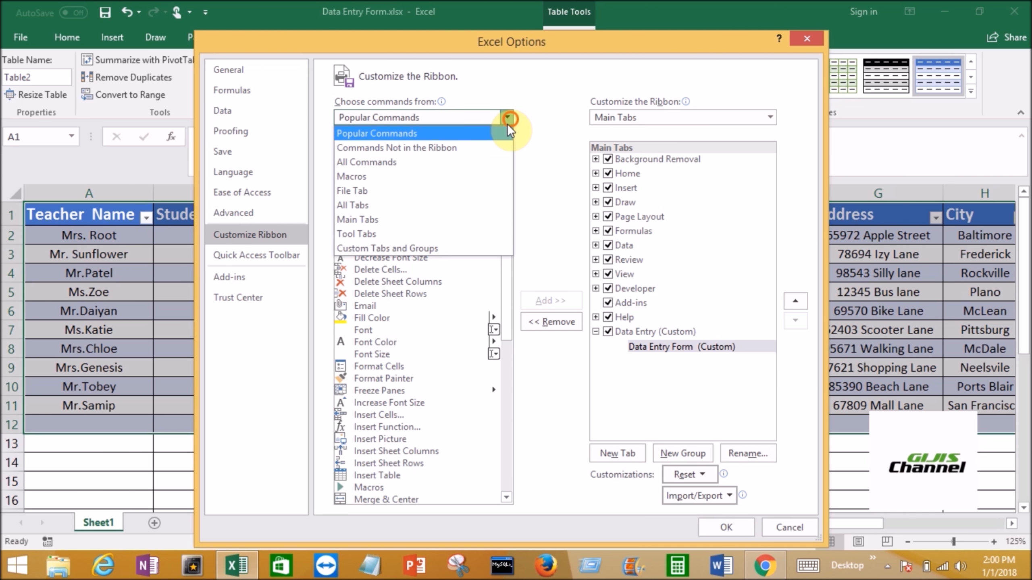
{"action": "left_click", "coordinate": [422, 152]}
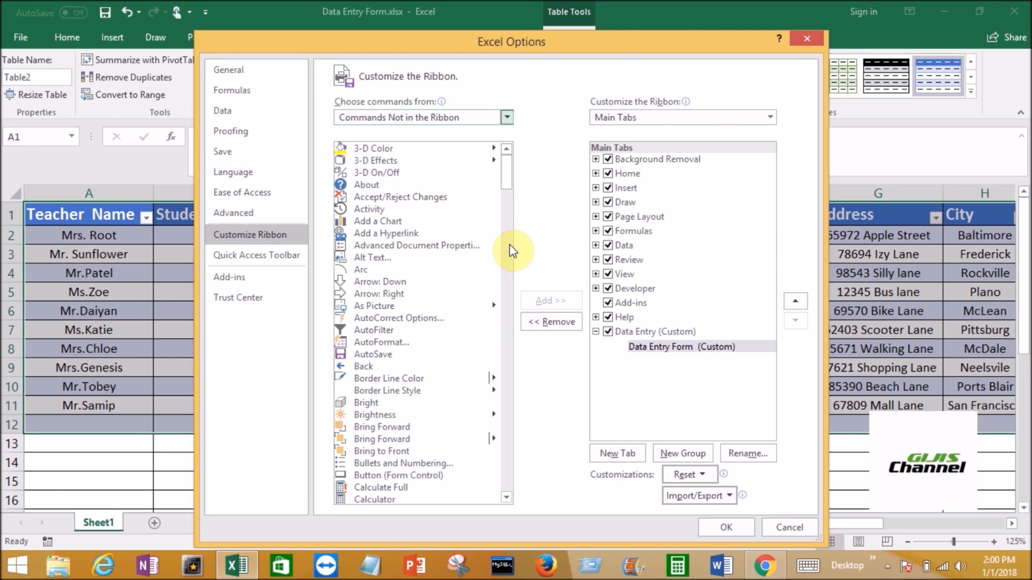
{"action": "mouse_move", "coordinate": [506, 172]}
{"action": "left_mouse_down"}
{"action": "mouse_move", "coordinate": [508, 181]}
{"action": "mouse_move", "coordinate": [509, 153]}
{"action": "left_mouse_up"}
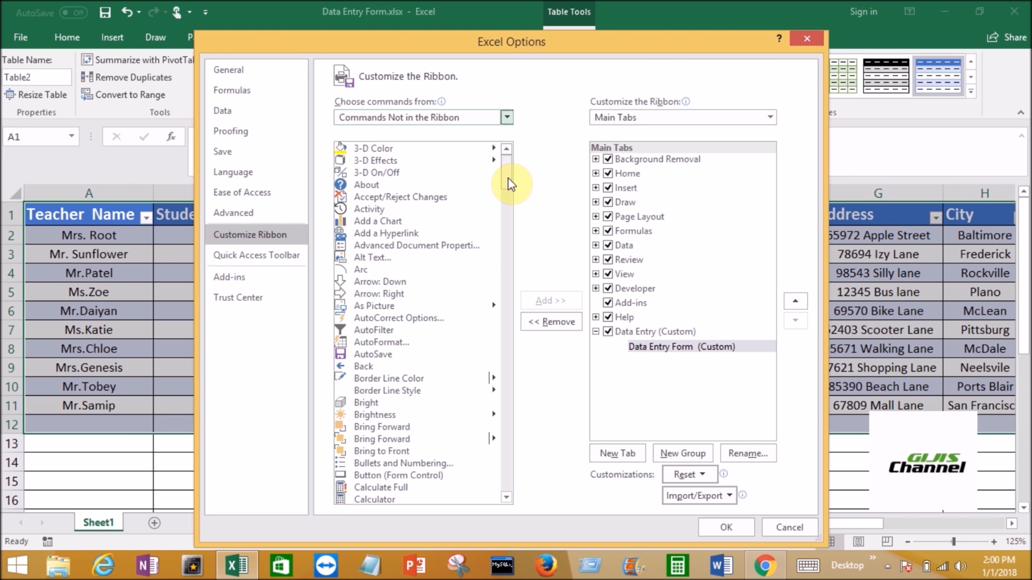
{"action": "mouse_move", "coordinate": [508, 178]}
{"action": "left_mouse_down"}
{"action": "mouse_move", "coordinate": [512, 205]}
{"action": "mouse_move", "coordinate": [512, 171]}
{"action": "left_mouse_up"}
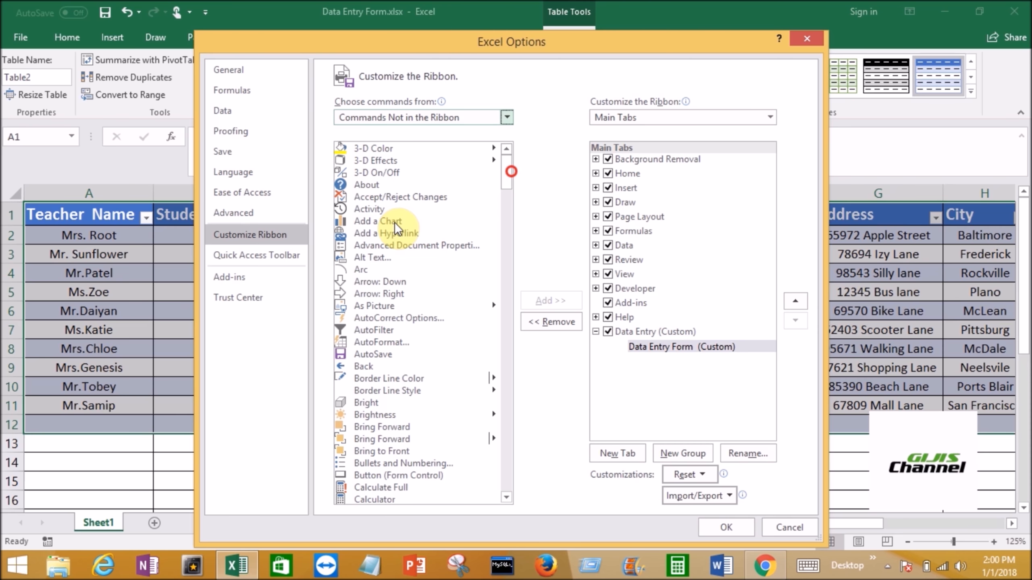
- Add the Form command to the custom Data Entry Form group and apply the ribbon customization
{"action": "left_click", "coordinate": [393, 222]}
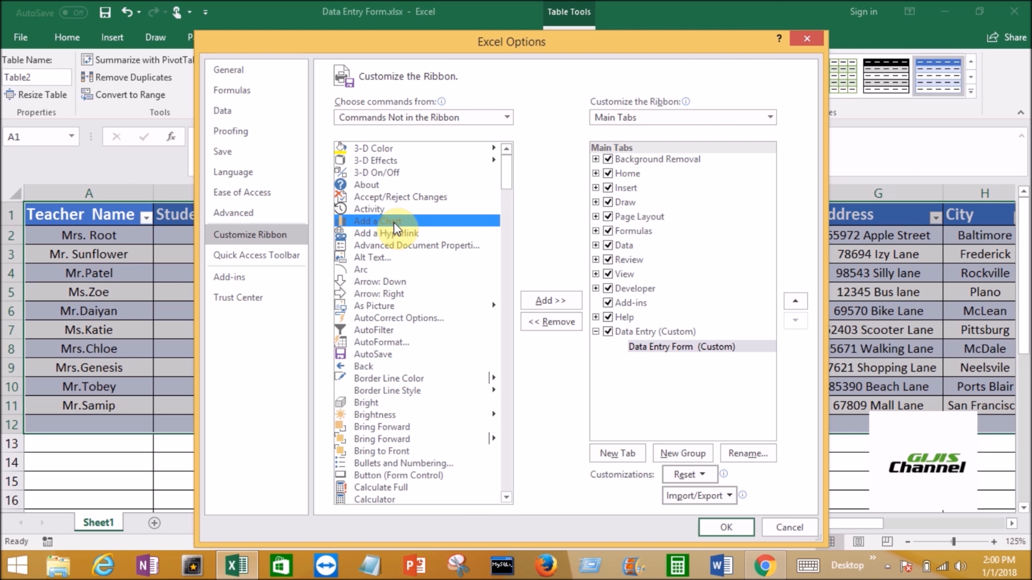
{"action": "key", "text": "f"}
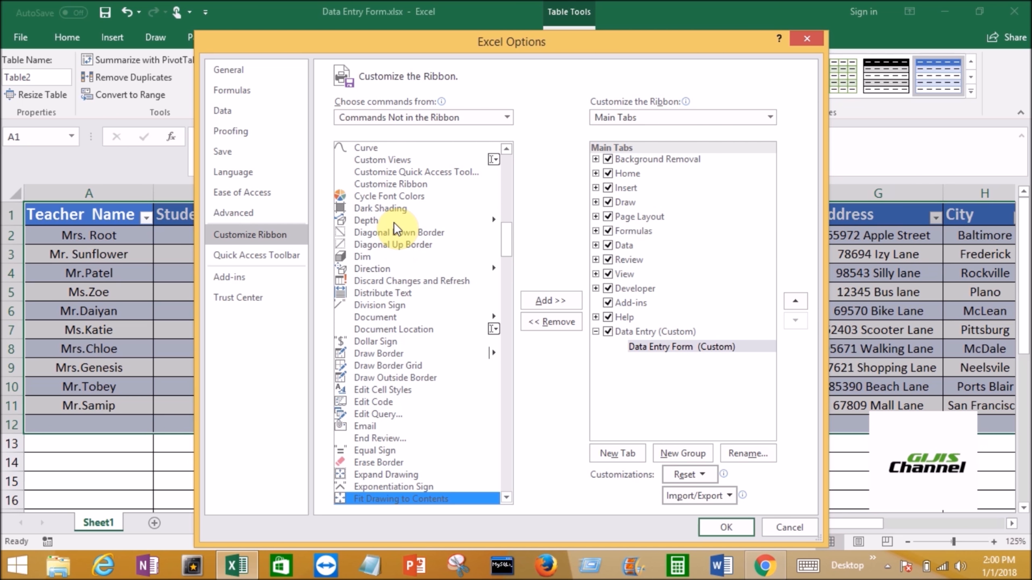
{"action": "left_click", "coordinate": [510, 501]}
{"action": "left_click", "coordinate": [509, 501]}
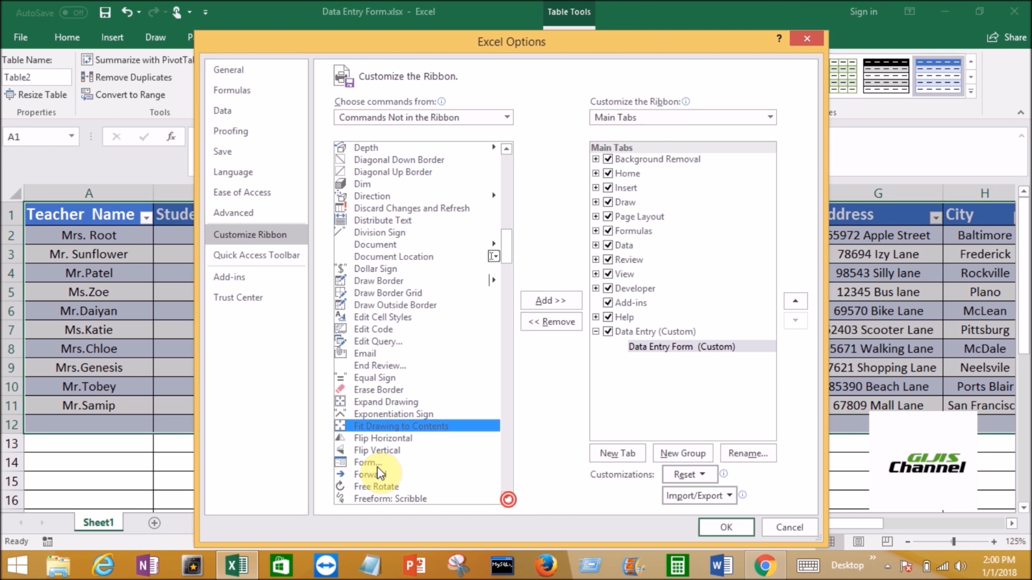
{"action": "left_click", "coordinate": [372, 464]}
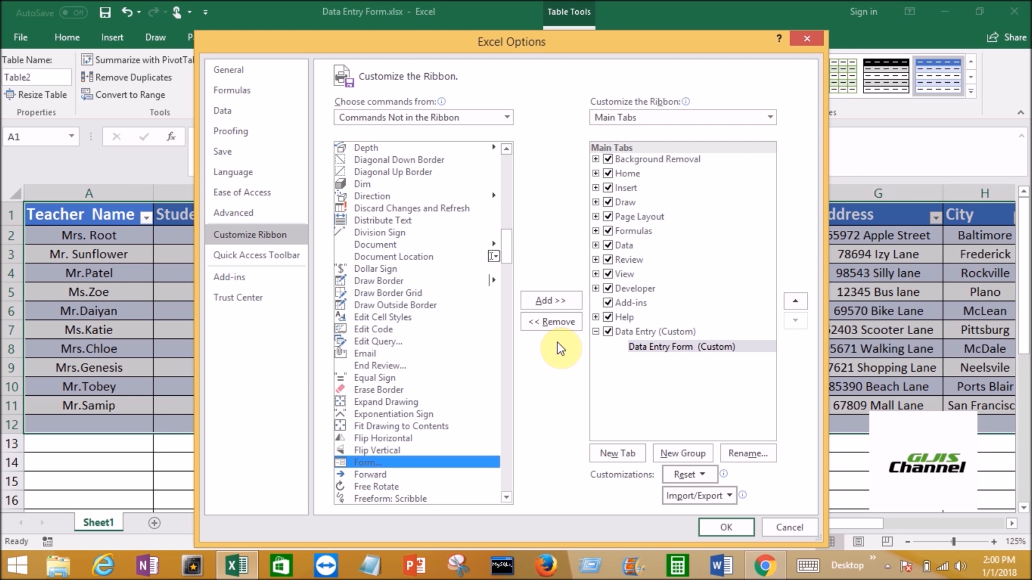
{"action": "left_click", "coordinate": [554, 303]}
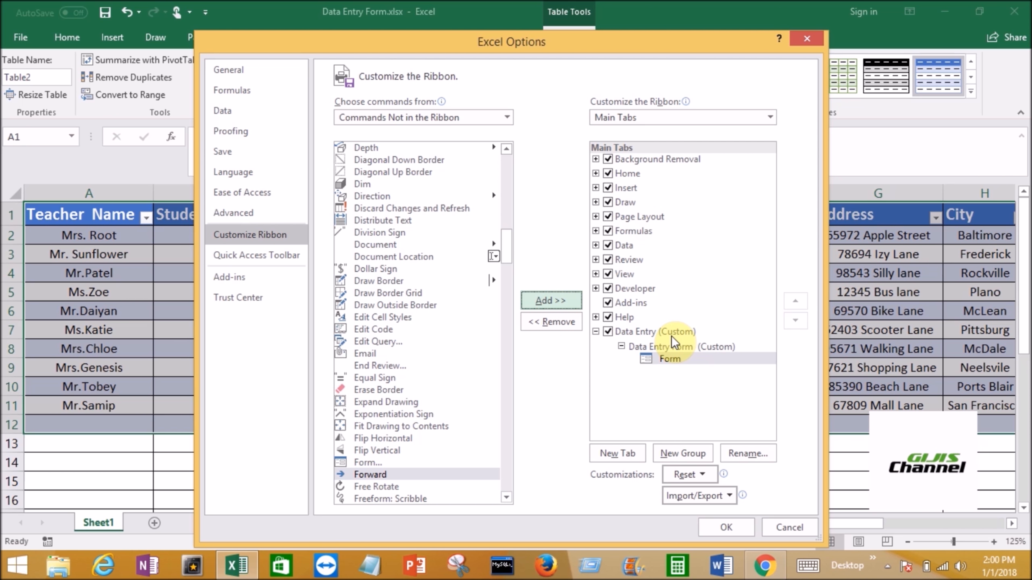
{"action": "left_click", "coordinate": [727, 528]}
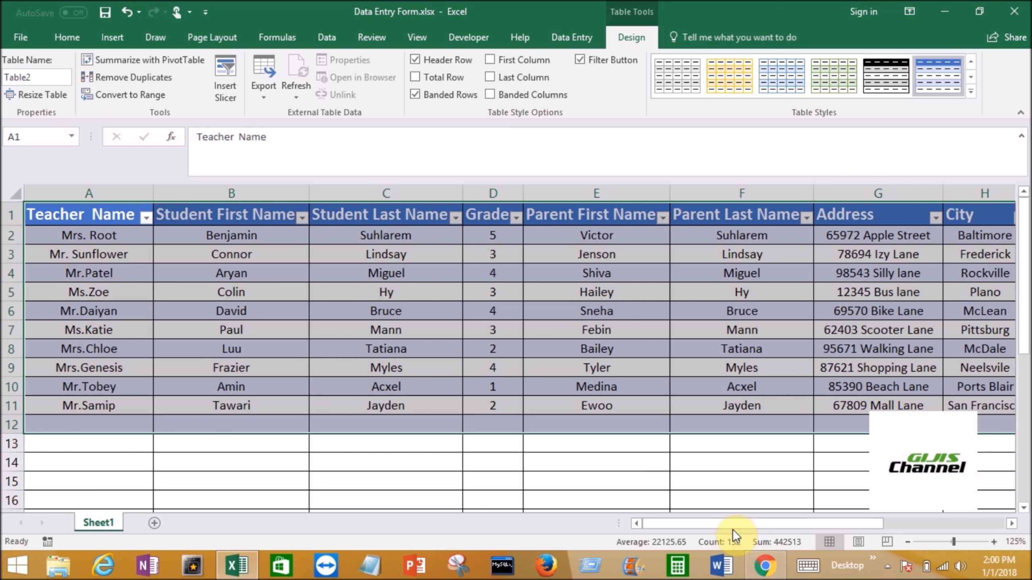
- Test the new Form command on the custom Data Entry tab, closing its dialog and returning to that tab
{"action": "left_click", "coordinate": [573, 37]}
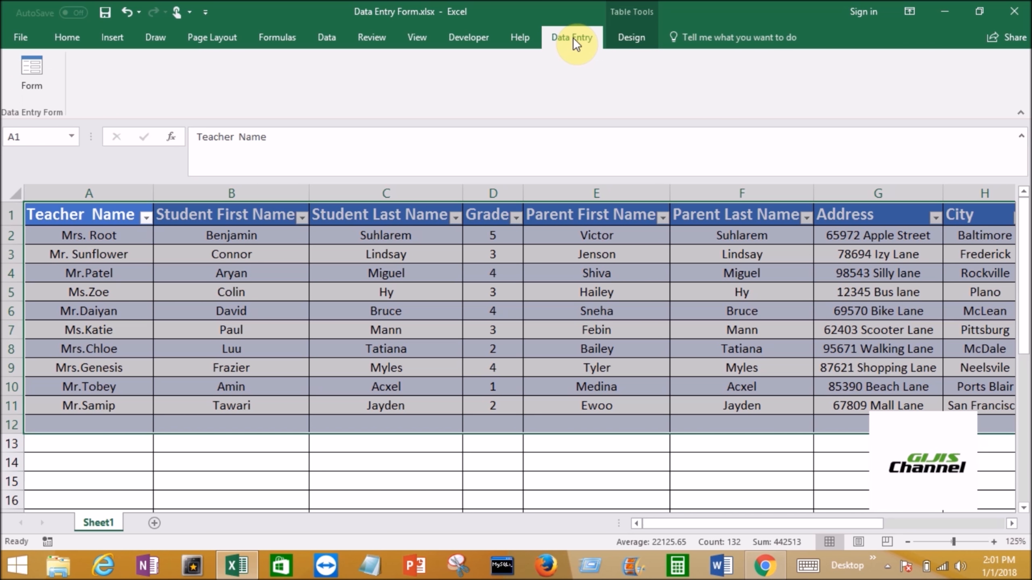
{"action": "left_click", "coordinate": [32, 82]}
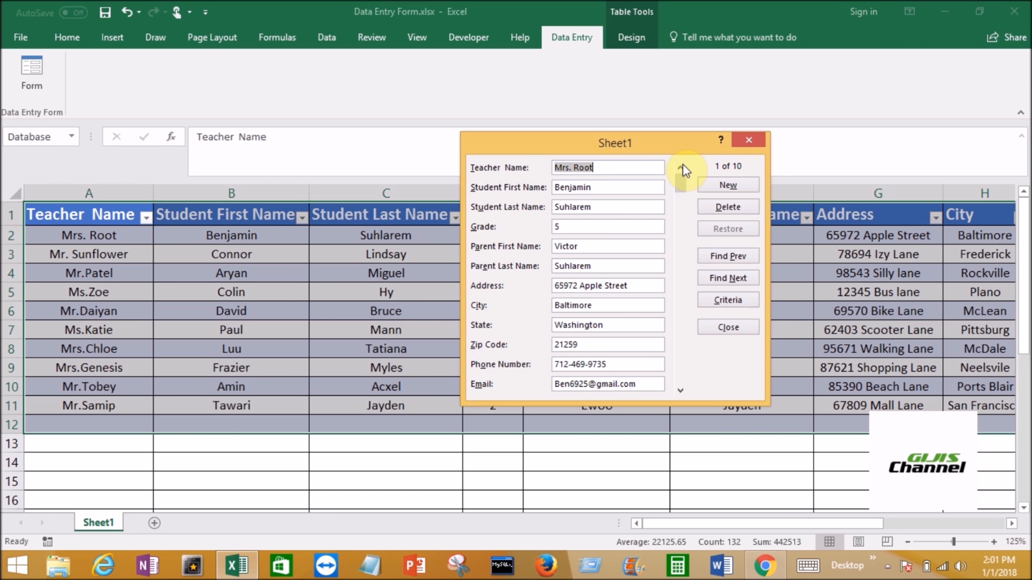
{"action": "left_click", "coordinate": [756, 142]}
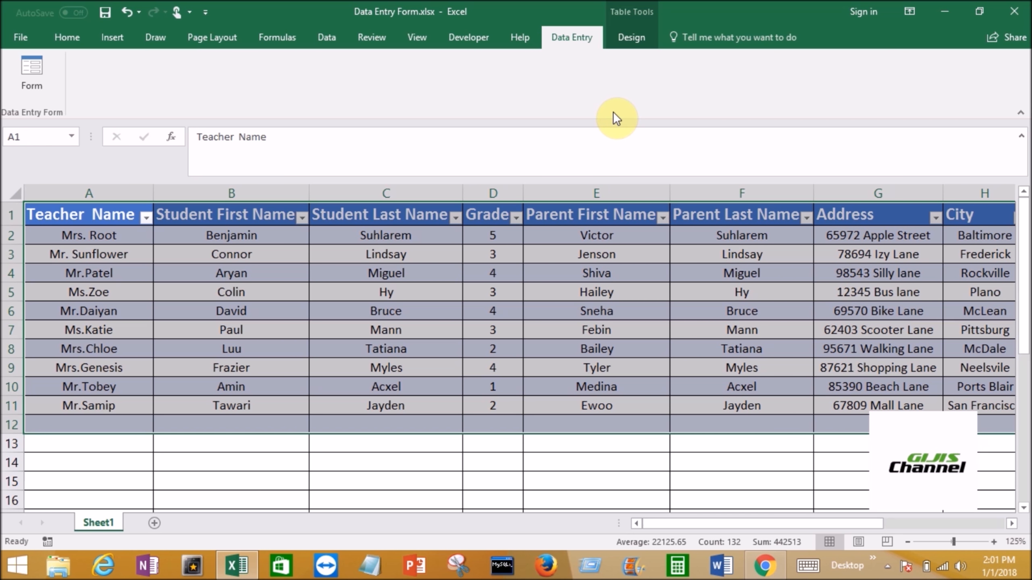
{"action": "left_click", "coordinate": [67, 38]}
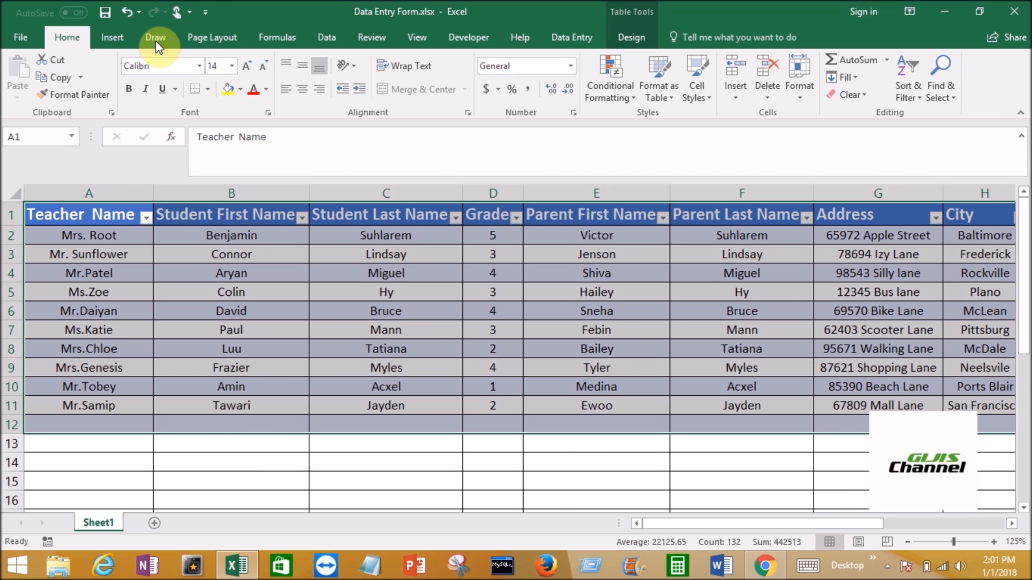
{"action": "left_click", "coordinate": [572, 39]}
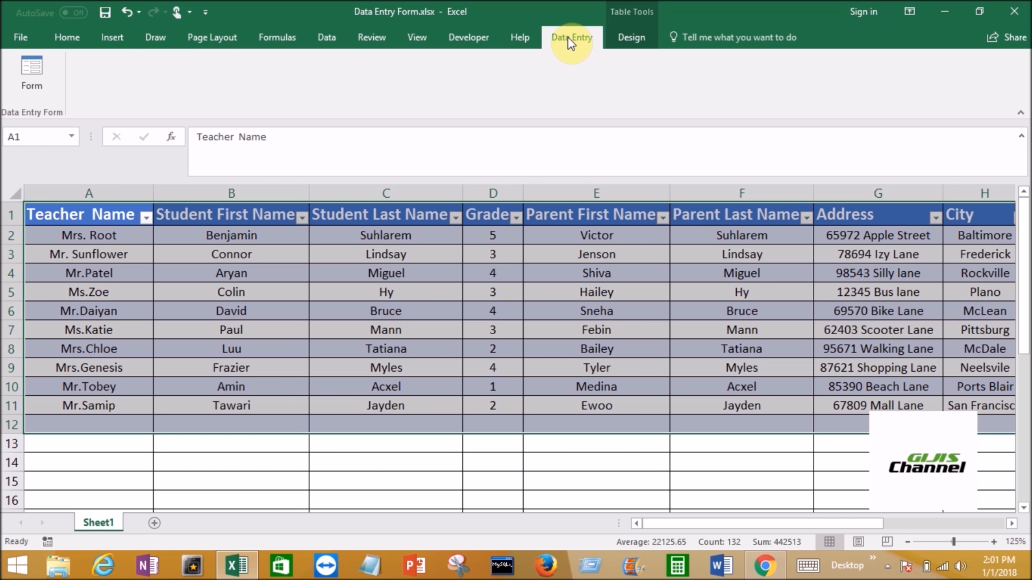
- Open the data entry form and browse the student records to the end and back to the first one
{"action": "left_click", "coordinate": [41, 84]}
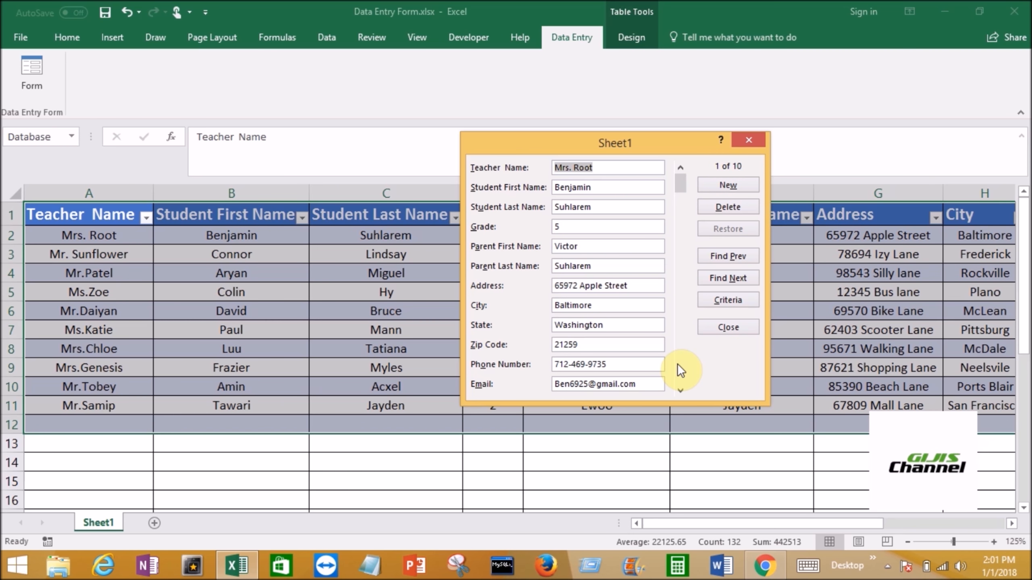
{"action": "left_click", "coordinate": [679, 389]}
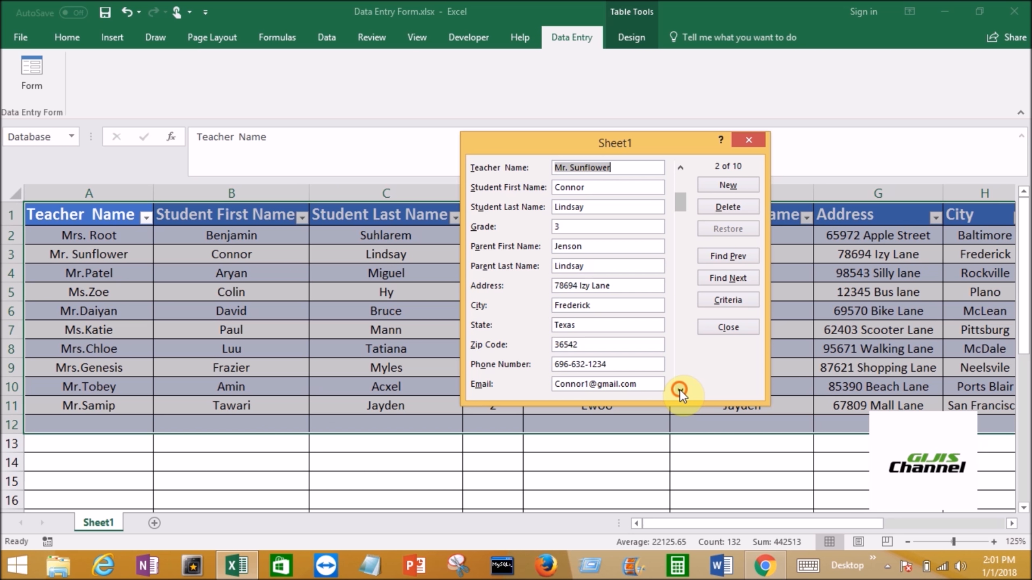
{"action": "left_click", "coordinate": [679, 390]}
{"action": "left_click", "coordinate": [678, 245]}
{"action": "left_click_drag", "start_coordinate": [678, 280], "coordinate": [685, 383]}
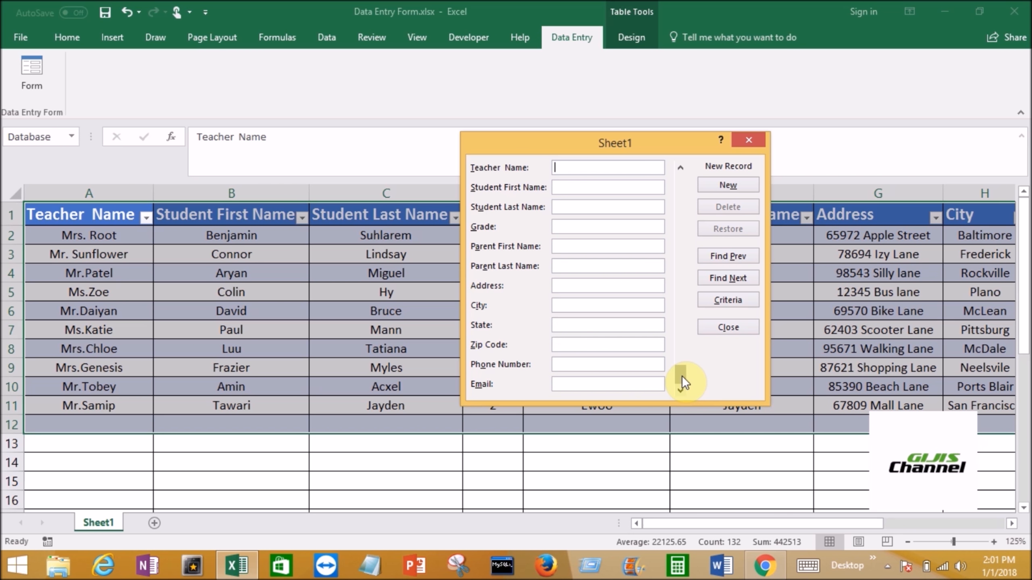
{"action": "left_click", "coordinate": [677, 212]}
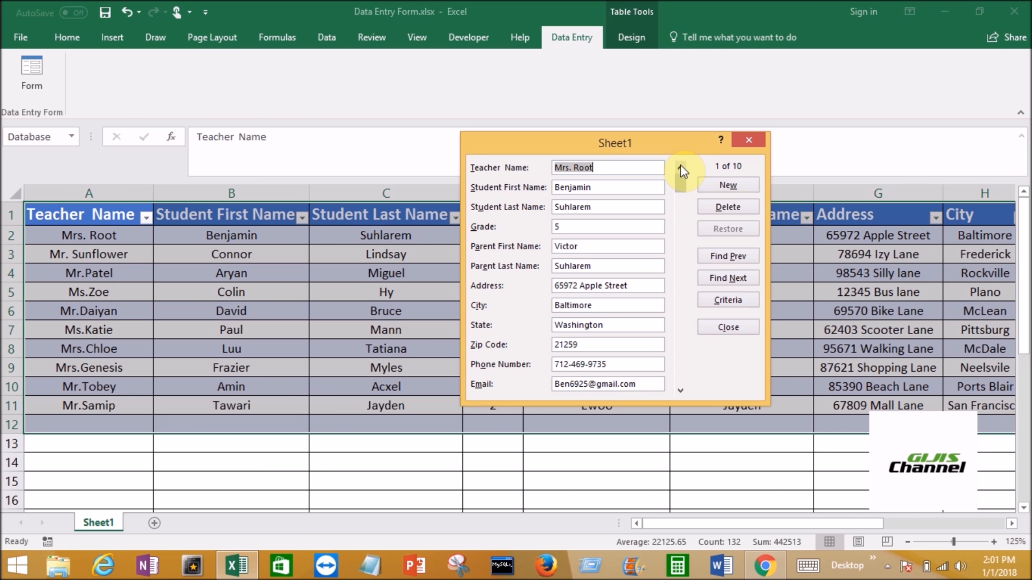
- Start a new record in the form and enter the teacher's name, the student's first and last names, and grade 4
{"action": "left_click", "coordinate": [740, 185]}
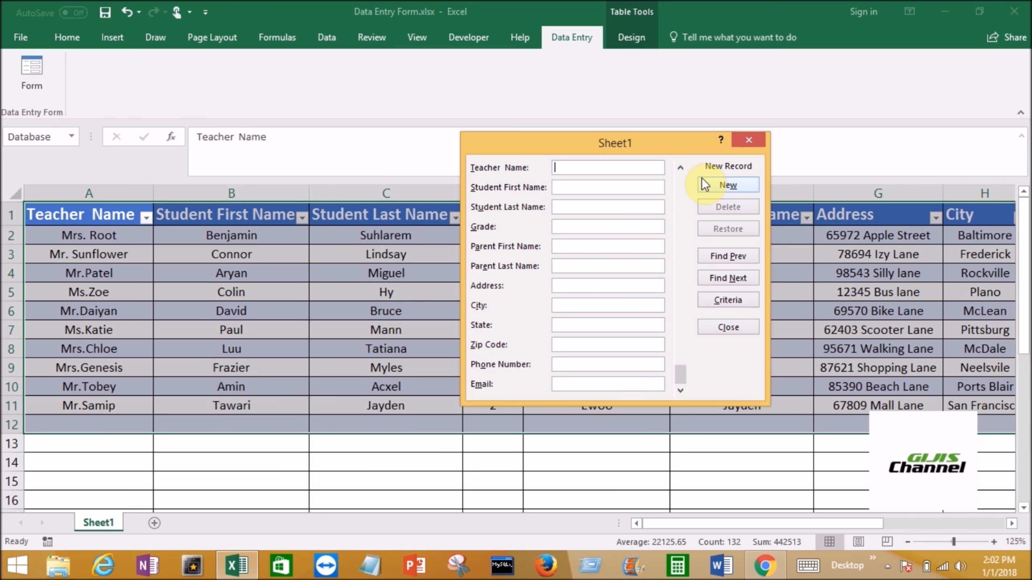
{"action": "type", "text": "Lilly"}
{"action": "key", "text": "Tab"}
{"action": "key", "text": "Tab"}
{"action": "key", "text": "Tab"}
{"action": "type", "text": "4"}
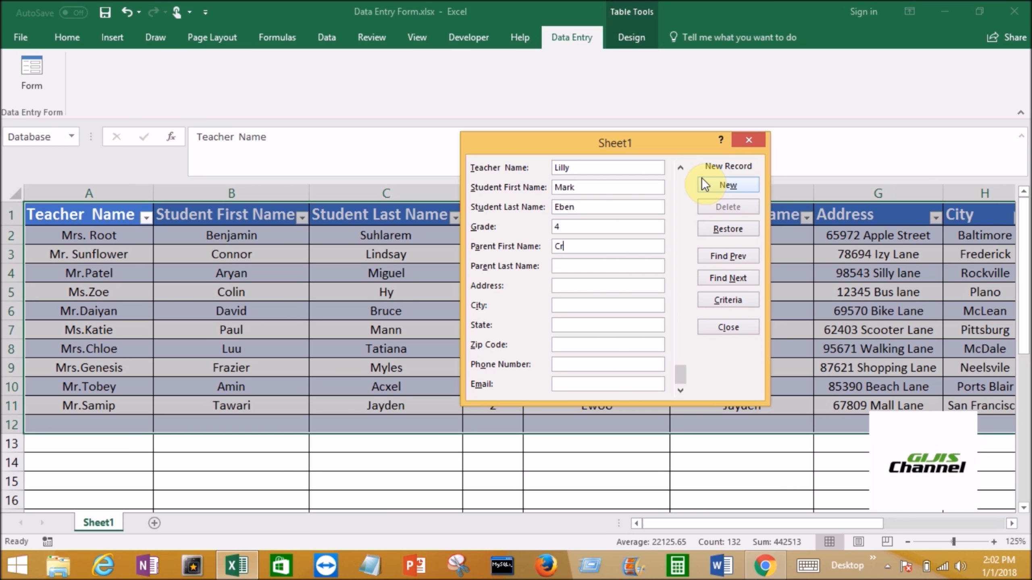
- Enter the parent's first and last names in the new record
{"action": "key", "text": "Tab"}
- Enter the street address in the new record
{"action": "key", "text": "Tab"}
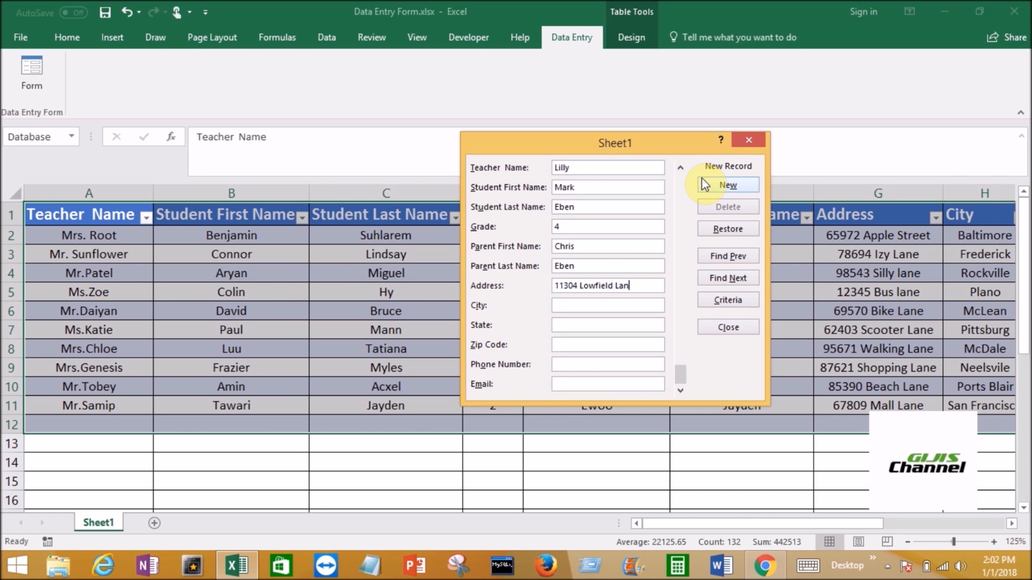
- Fill in the city of the new record and complete the last word of the street address
{"action": "key", "text": "Tab"}
{"action": "type", "text": "R"}
{"action": "type", "text": "ock"}
{"action": "type", "text": "ci"}
{"action": "type", "text": "lle"}
{"action": "key", "text": "BackSpace"}
{"action": "key", "text": "BackSpace"}
{"action": "key", "text": "BackSpace"}
{"action": "key", "text": "BackSpace"}
{"action": "key", "text": "BackSpace"}
{"action": "type", "text": "b"}
{"action": "key", "text": "BackSpace"}
{"action": "type", "text": "ville"}
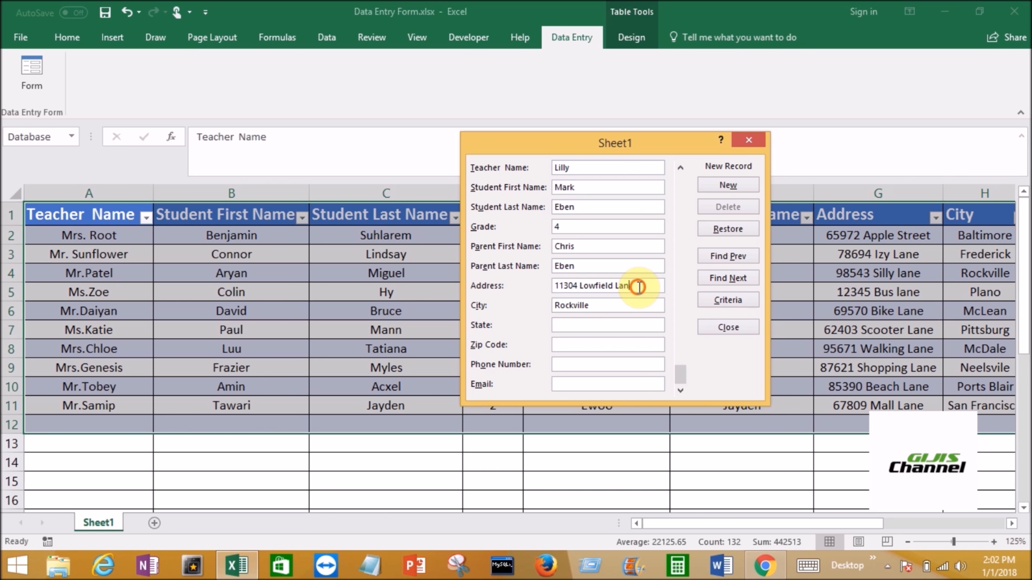
{"action": "type", "text": "e"}
- Fill in the state and zip code of the new record
{"action": "left_click", "coordinate": [599, 324]}
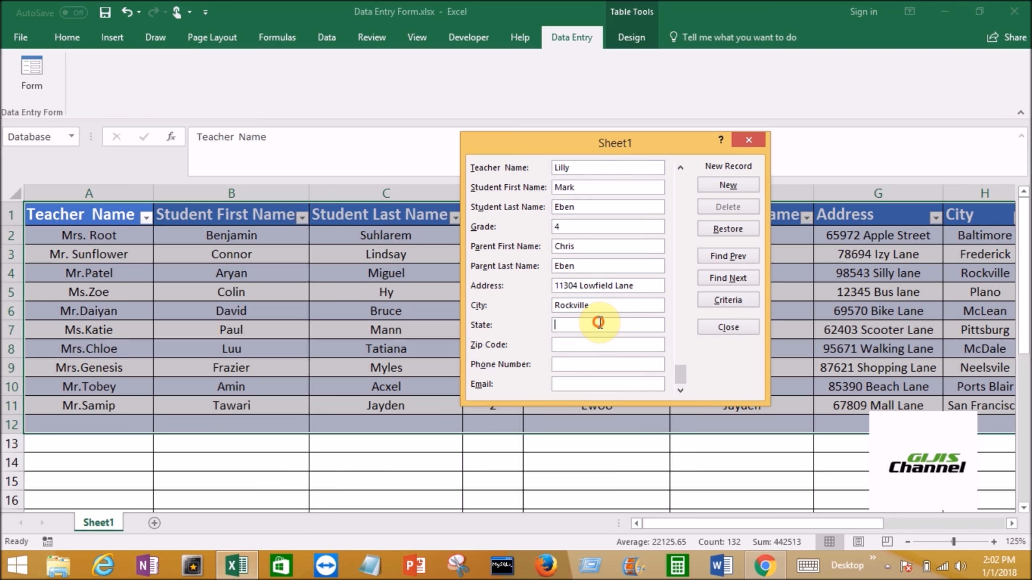
{"action": "type", "text": "Ma"}
{"action": "type", "text": "ryaln"}
{"action": "key", "text": "BackSpace"}
{"action": "key", "text": "BackSpace"}
{"action": "key", "text": "BackSpace"}
{"action": "type", "text": "land"}
{"action": "key", "text": "Tab"}
{"action": "type", "text": "20946"}
- Enter the contact's phone number in the new record
{"action": "key", "text": "Tab"}
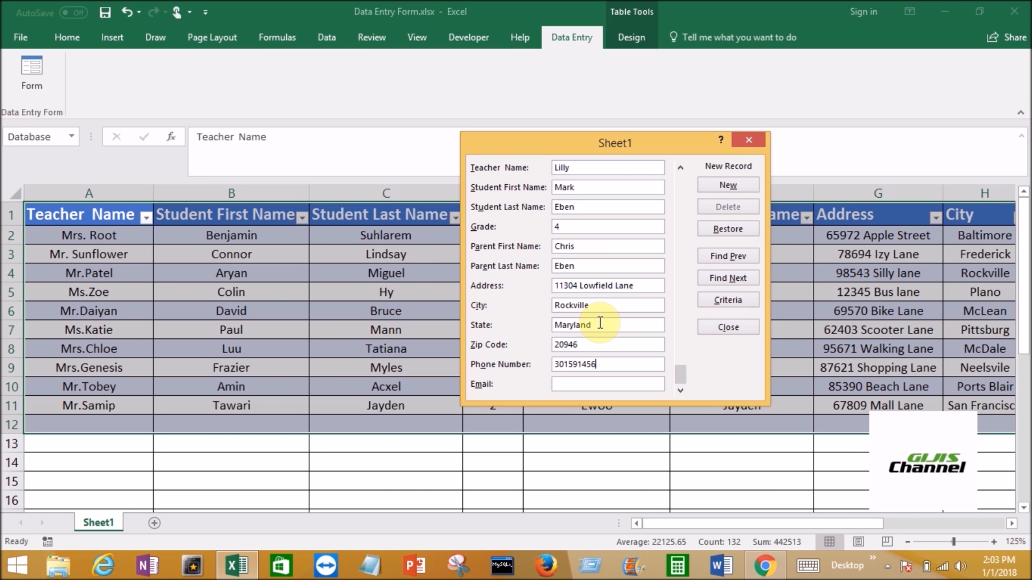
- Fill in the contact's e-mail, save the new record to the table and close the form
{"action": "key", "text": "Tab"}
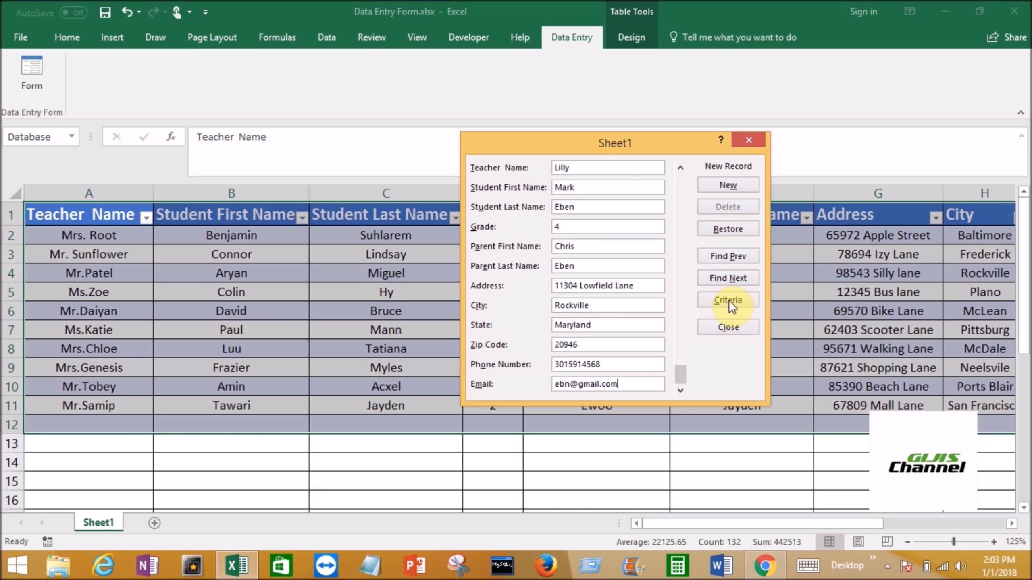
{"action": "left_click", "coordinate": [680, 391]}
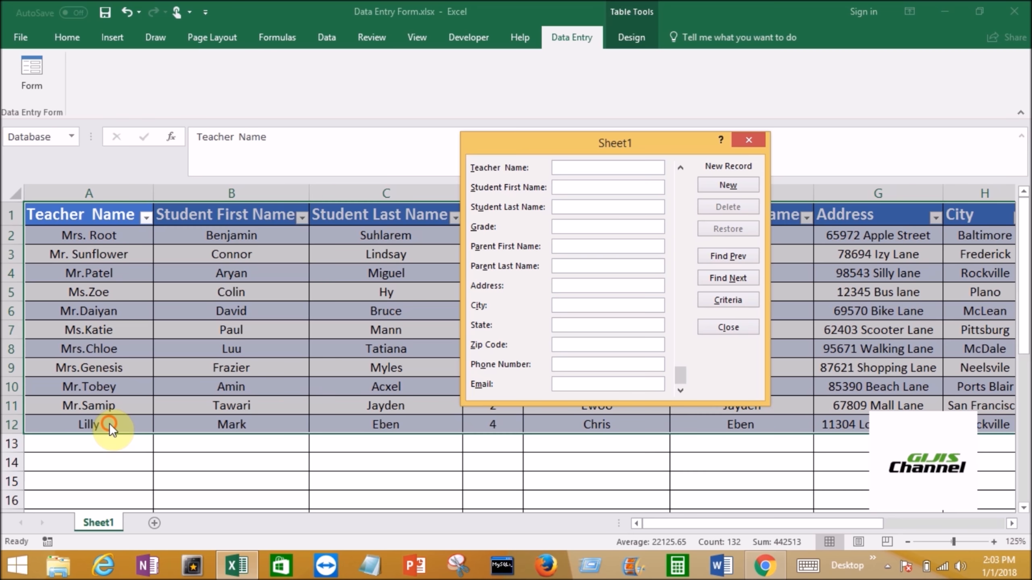
{"action": "left_click", "coordinate": [742, 328]}
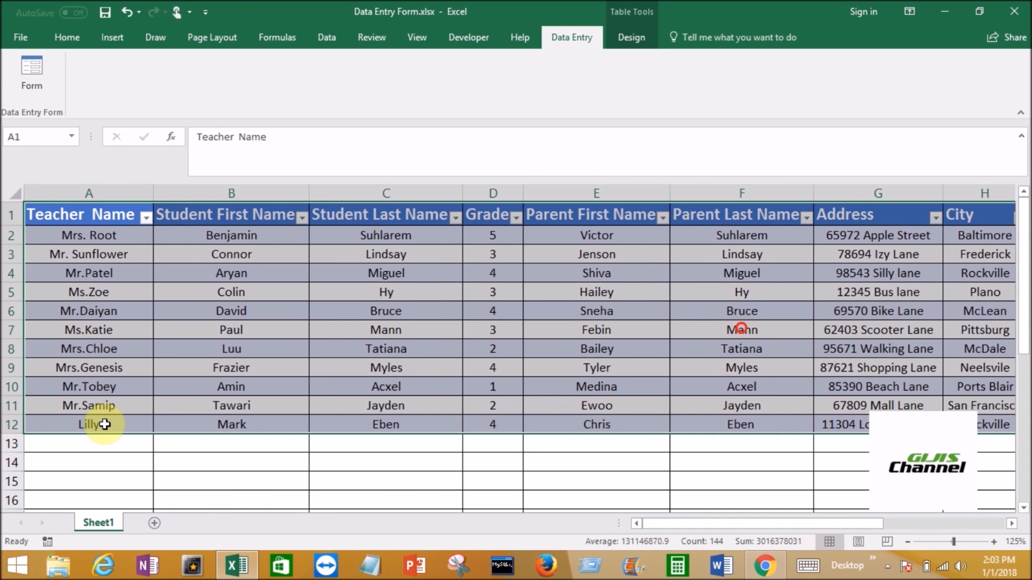
- Check the cells of the newly added record in row 12 across the table's columns
{"action": "left_click", "coordinate": [105, 425]}
{"action": "left_click", "coordinate": [220, 428]}
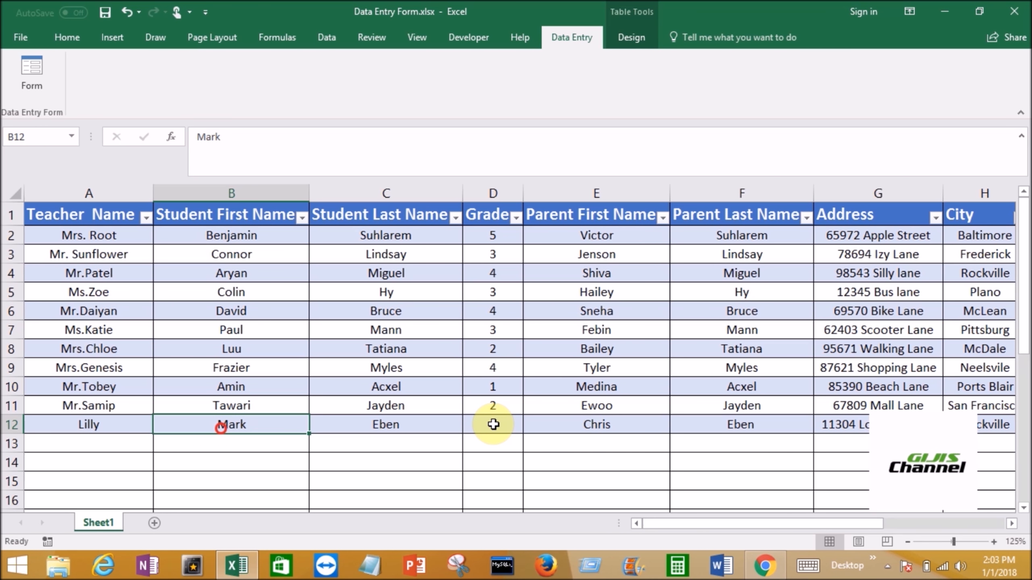
{"action": "left_click", "coordinate": [493, 424]}
{"action": "left_click_drag", "start_coordinate": [810, 524], "coordinate": [687, 525]}
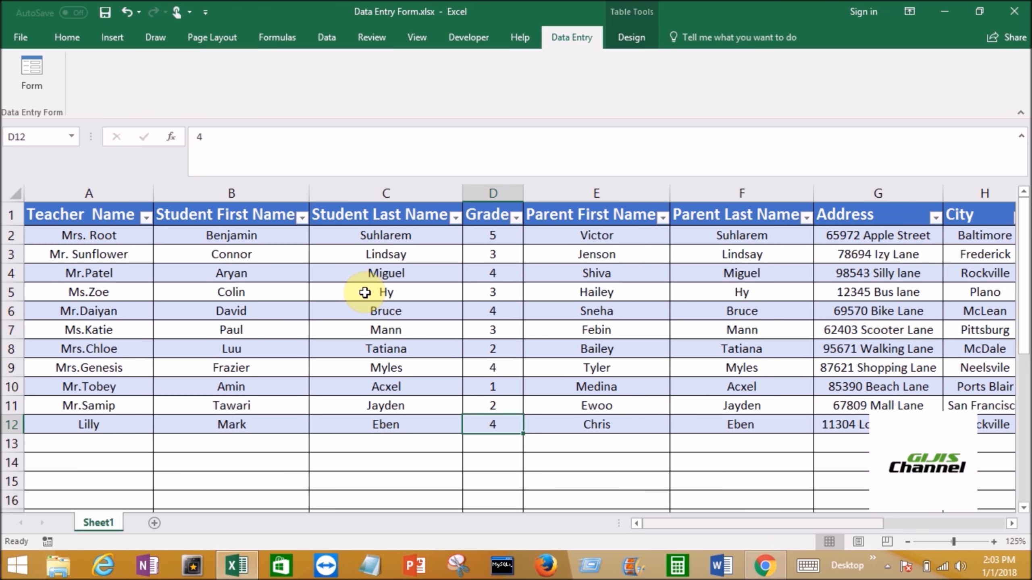
- Reopen the data entry form, show a blank new record and close the form without entering anything
{"action": "left_click", "coordinate": [39, 86]}
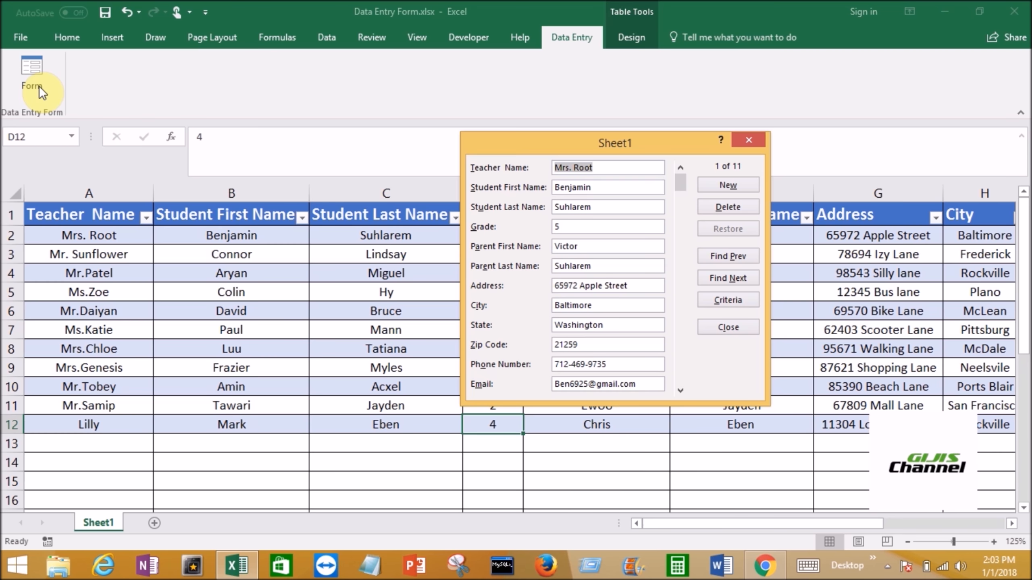
{"action": "left_click", "coordinate": [732, 185]}
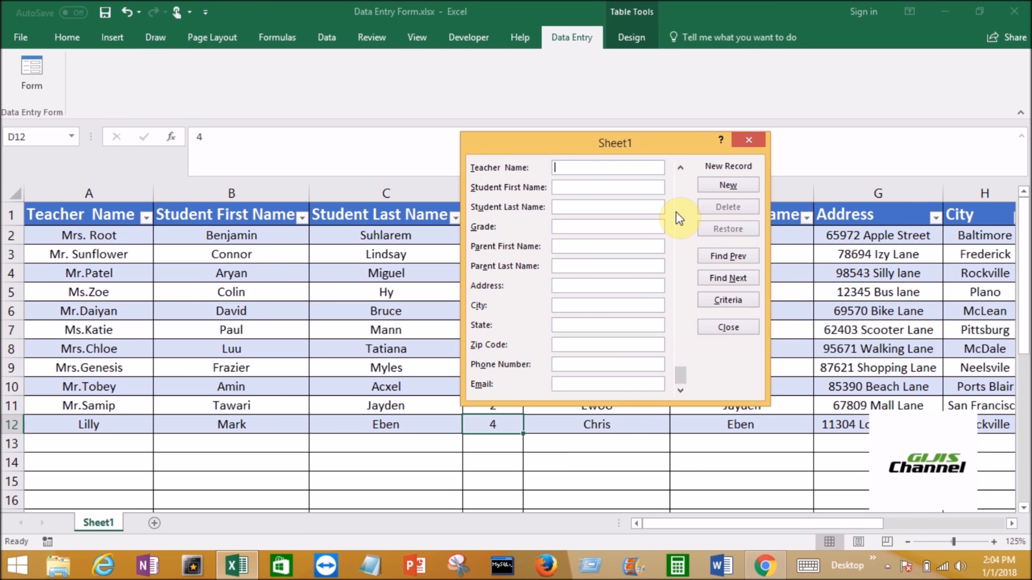
{"action": "left_click", "coordinate": [740, 329]}
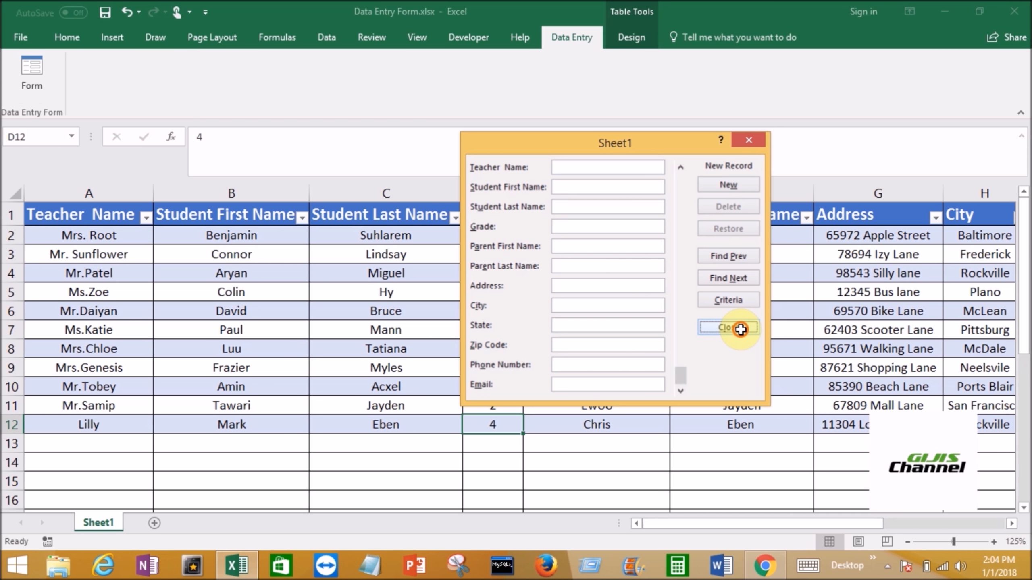
- Reopen the data entry form, close it and select the student last name cell C6 in the table
{"action": "left_click", "coordinate": [26, 71]}
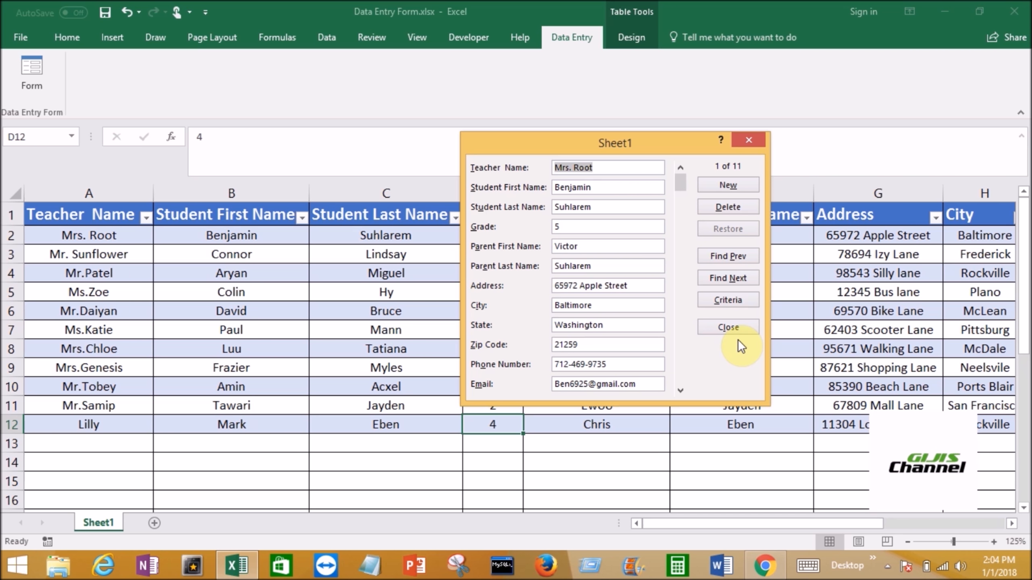
{"action": "left_click", "coordinate": [738, 328]}
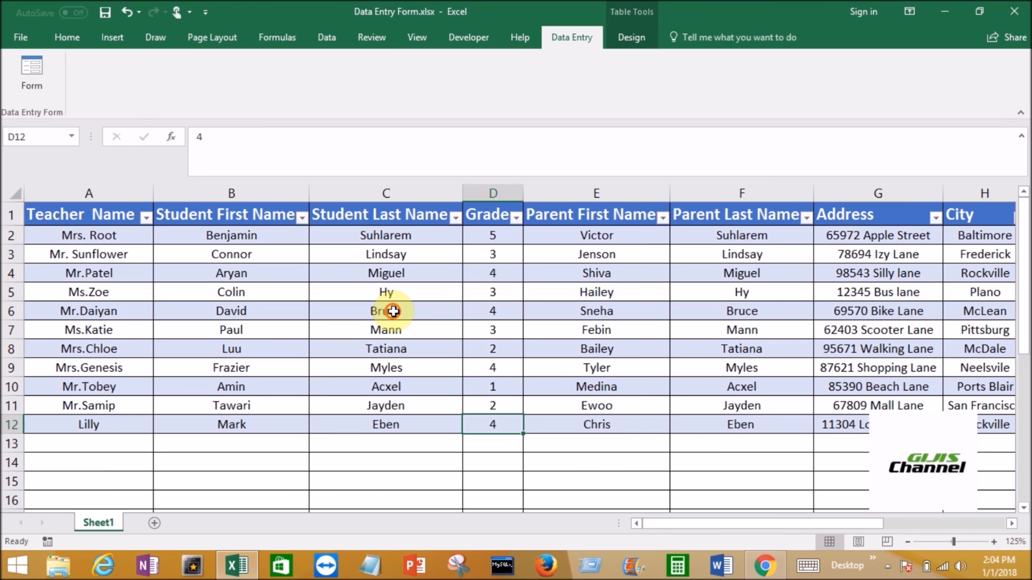
{"action": "left_click", "coordinate": [393, 311]}
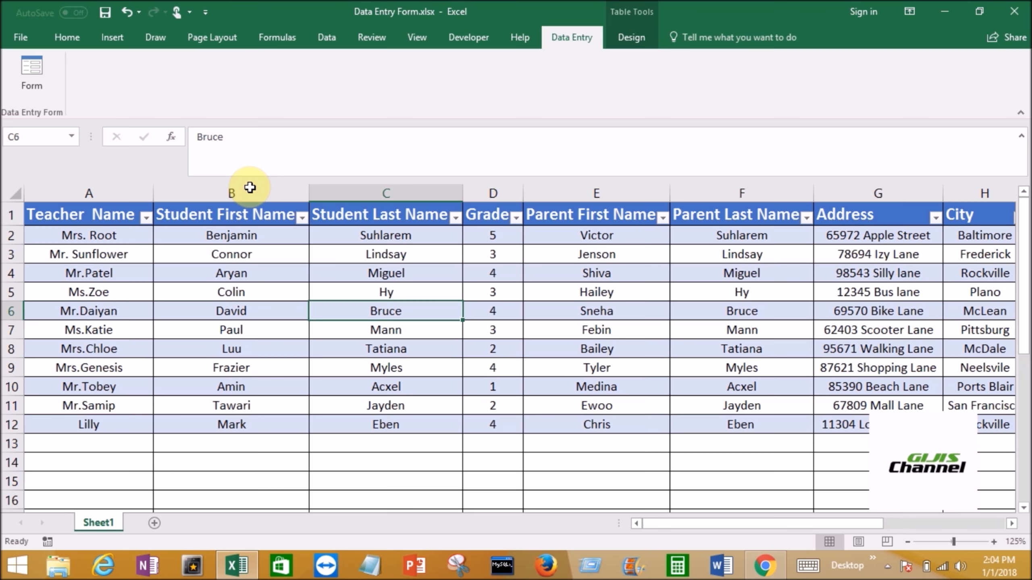
- Find the row 6 record in the data entry form using its student last name as the search criterion
{"action": "left_click", "coordinate": [38, 86]}
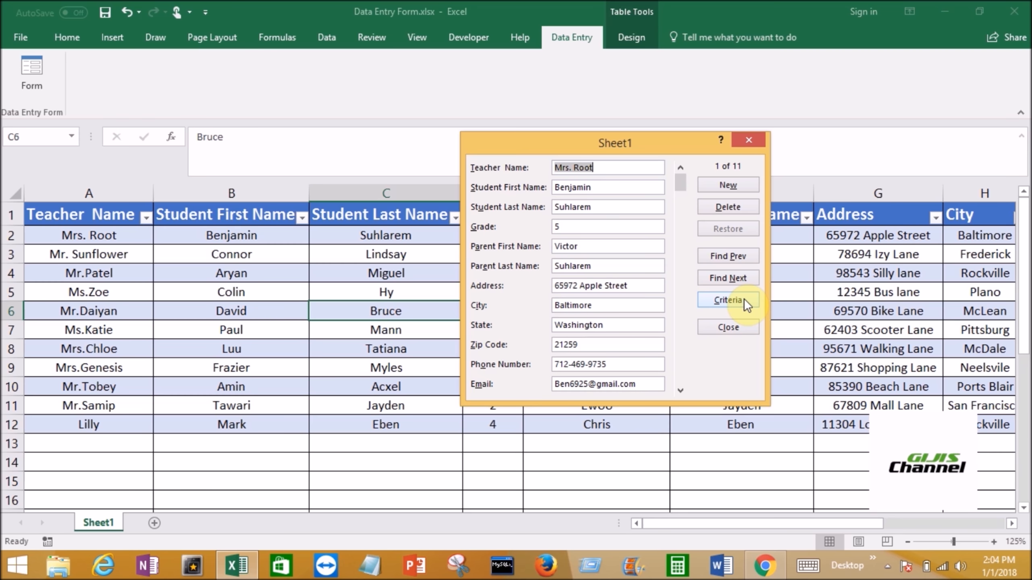
{"action": "left_click", "coordinate": [744, 301]}
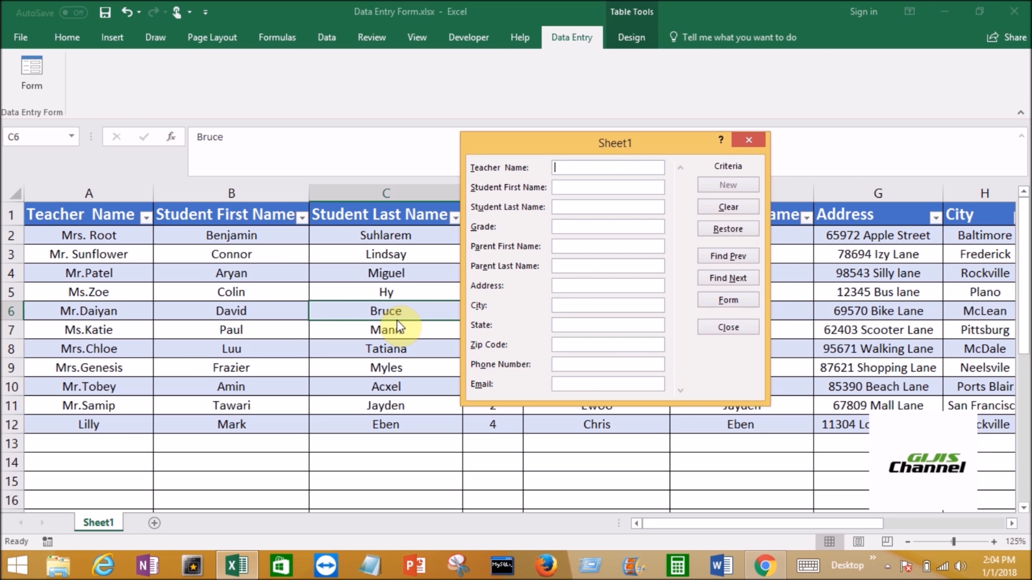
{"action": "left_click", "coordinate": [567, 207]}
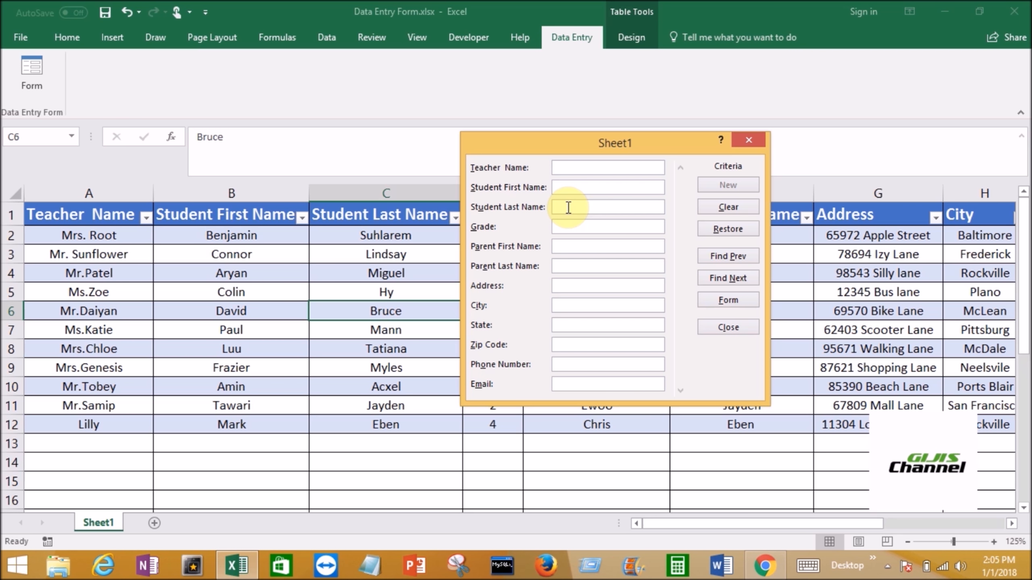
{"action": "type", "text": "bruce"}
{"action": "left_click", "coordinate": [737, 279]}
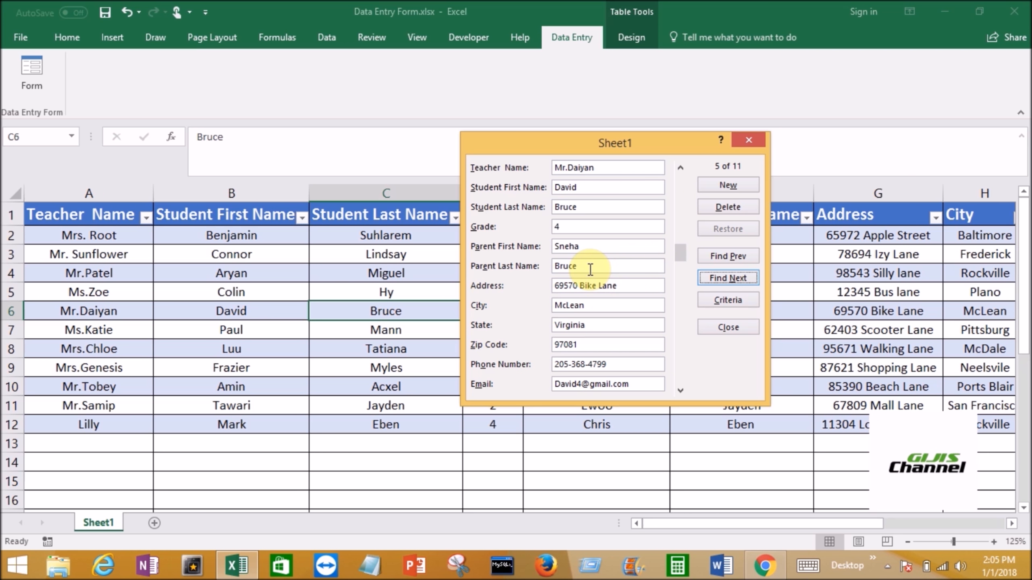
- Remove the final letter of the found record's Student Last Name, save the record, then close and reopen the form
{"action": "left_click", "coordinate": [614, 144]}
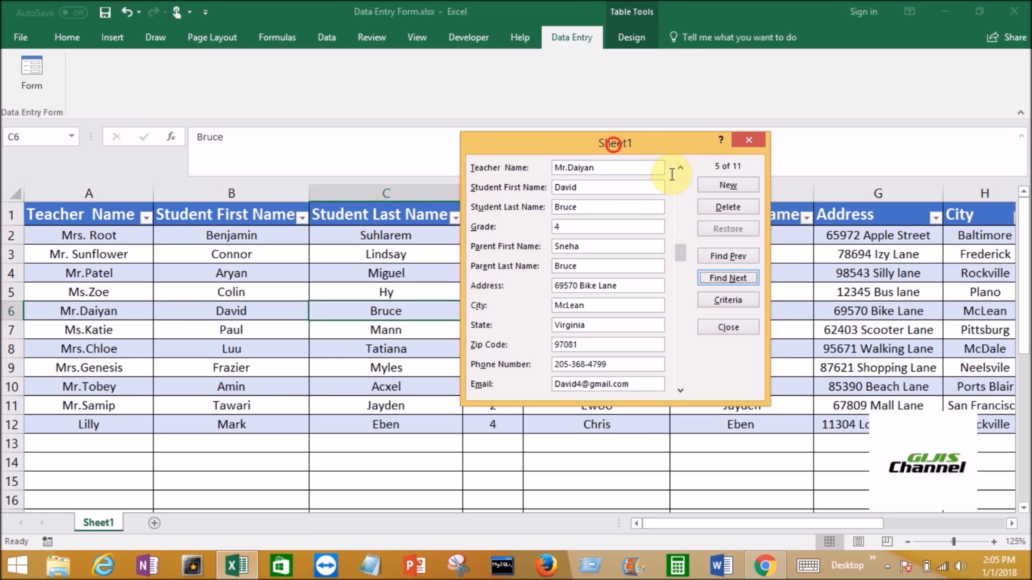
{"action": "left_click_drag", "start_coordinate": [614, 144], "coordinate": [688, 149]}
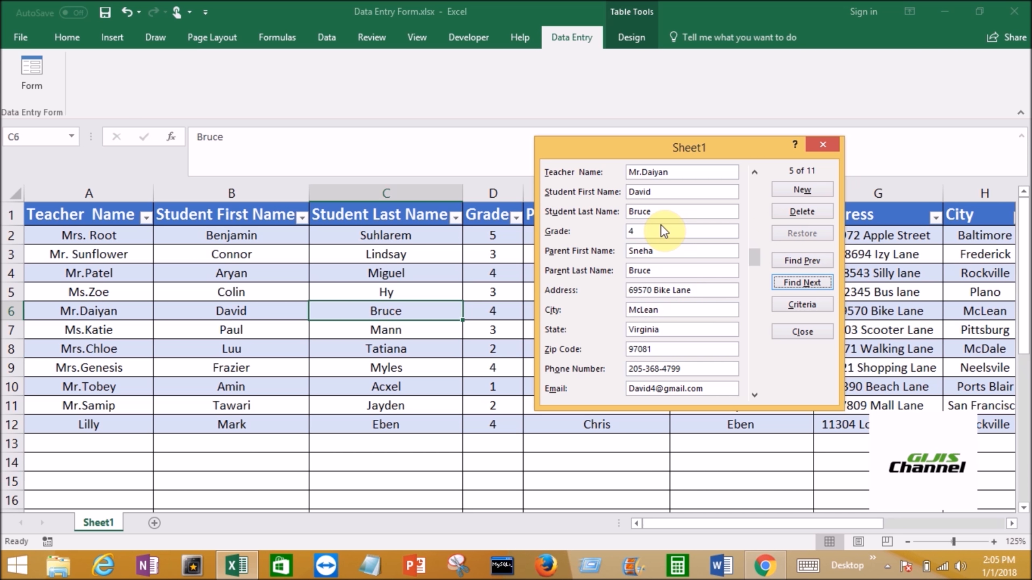
{"action": "left_click", "coordinate": [658, 213]}
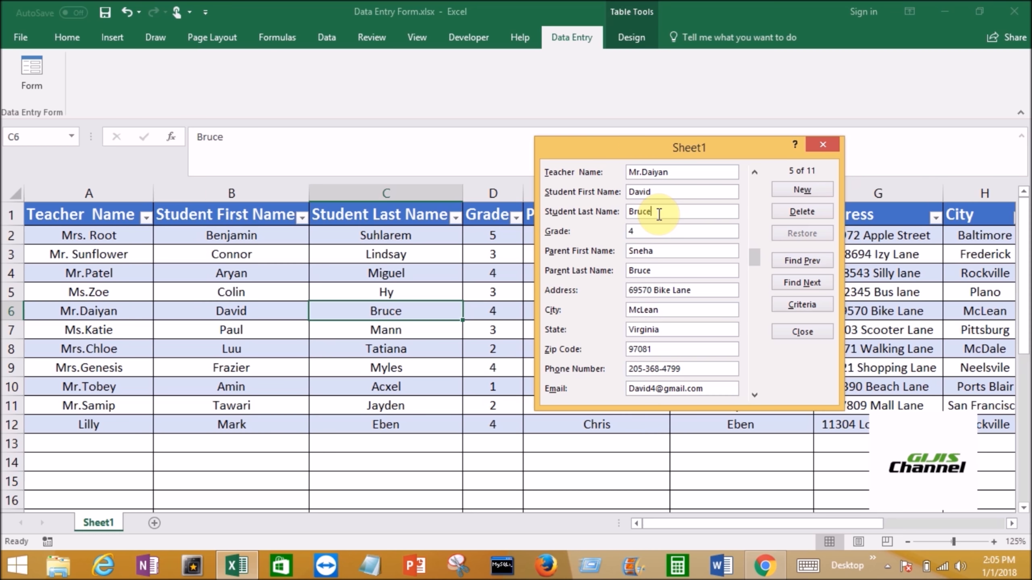
{"action": "key", "text": "BackSpace"}
{"action": "key", "text": "Return"}
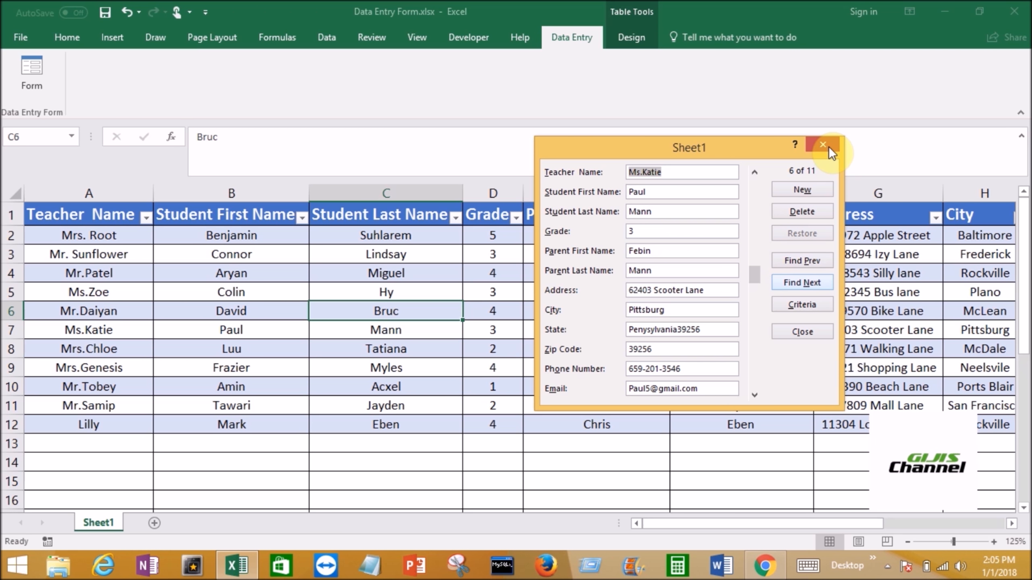
{"action": "left_click", "coordinate": [806, 334]}
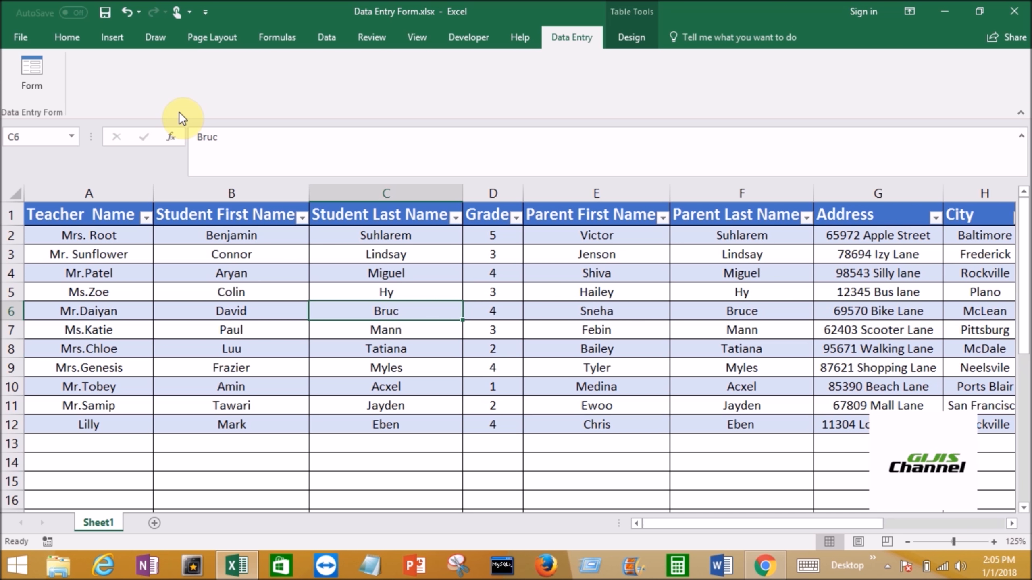
{"action": "left_click", "coordinate": [34, 86]}
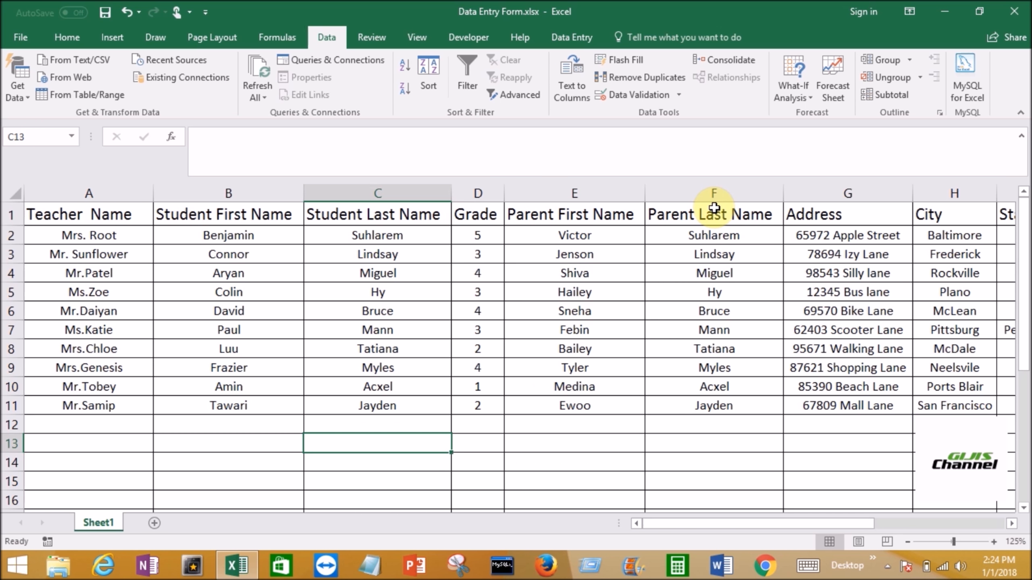
- Insert a blank column between Grade and Parent First Name and widen it
{"action": "left_click", "coordinate": [568, 189]}
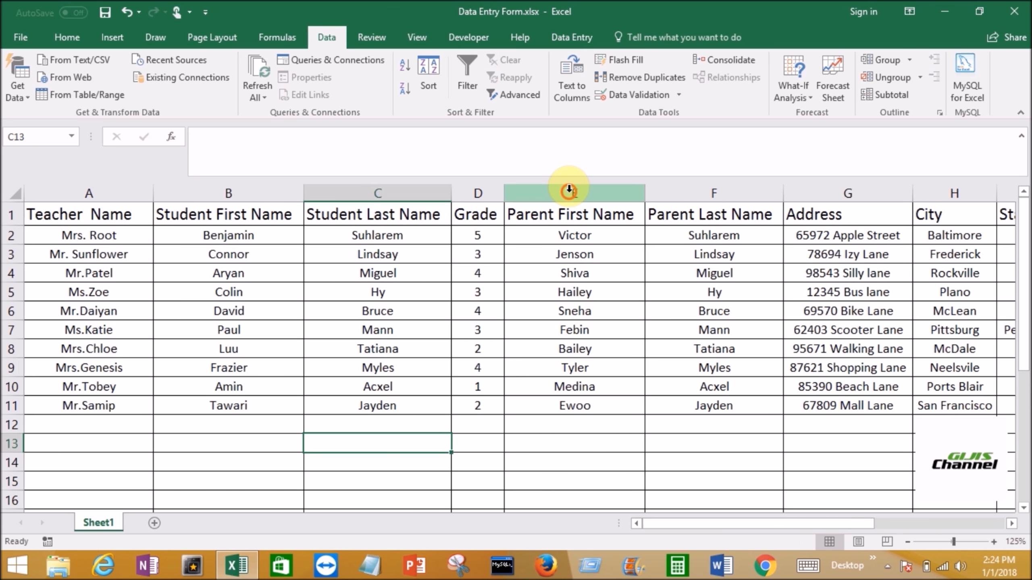
{"action": "right_click", "coordinate": [604, 255]}
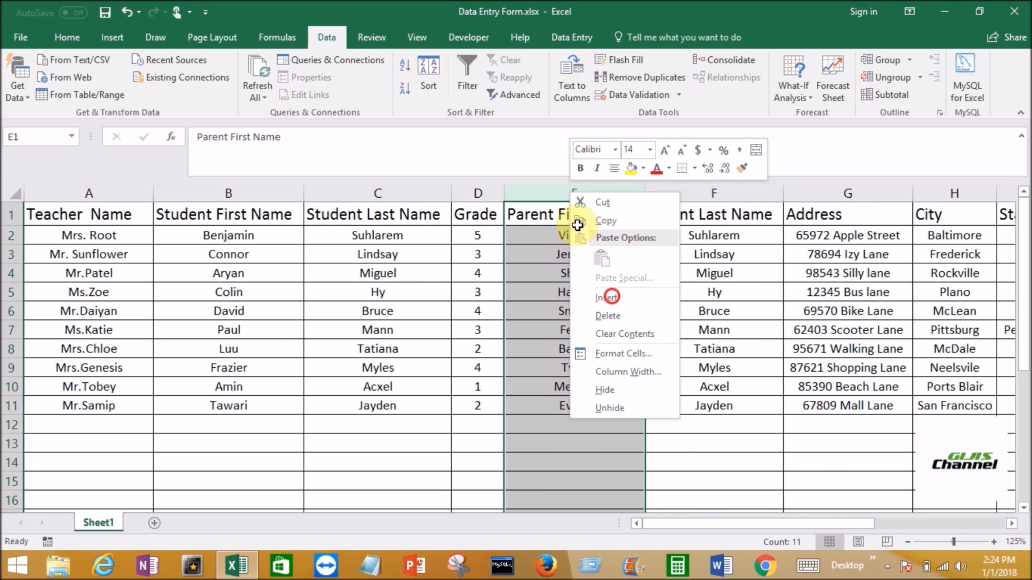
{"action": "left_click", "coordinate": [608, 297]}
{"action": "left_click", "coordinate": [532, 212]}
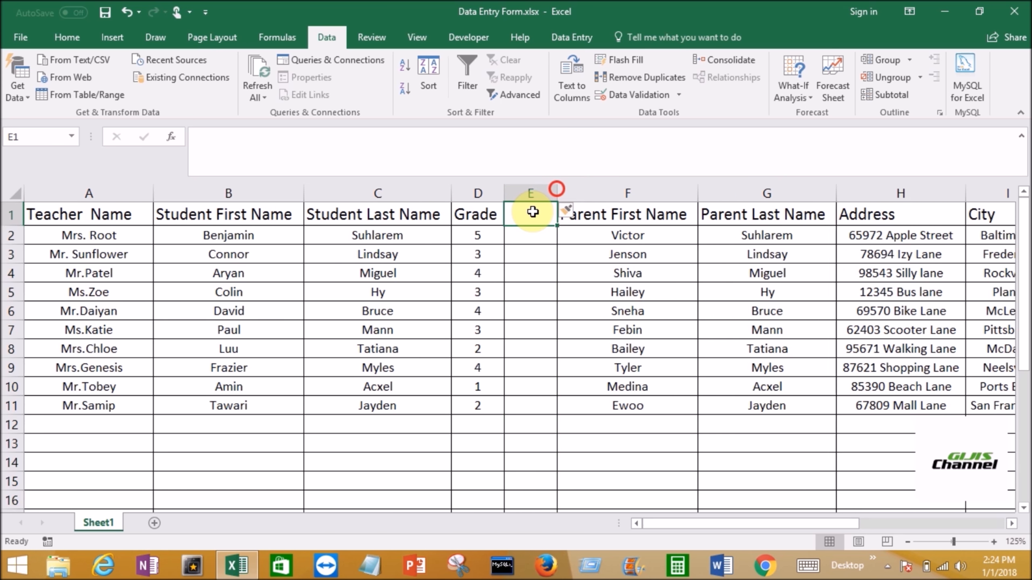
{"action": "left_click_drag", "start_coordinate": [556, 189], "coordinate": [619, 189]}
- Enter Gender as the header of the new column in cell E1
{"action": "double_click", "coordinate": [529, 215]}
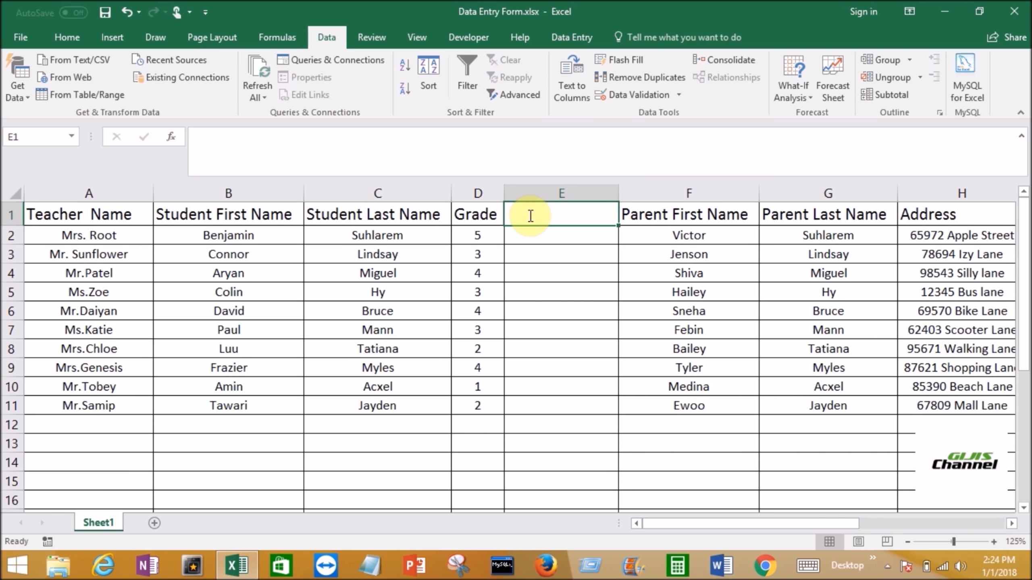
{"action": "type", "text": "Gnder"}
{"action": "key", "text": "BackSpace"}
{"action": "key", "text": "BackSpace"}
{"action": "key", "text": "BackSpace"}
{"action": "key", "text": "BackSpace"}
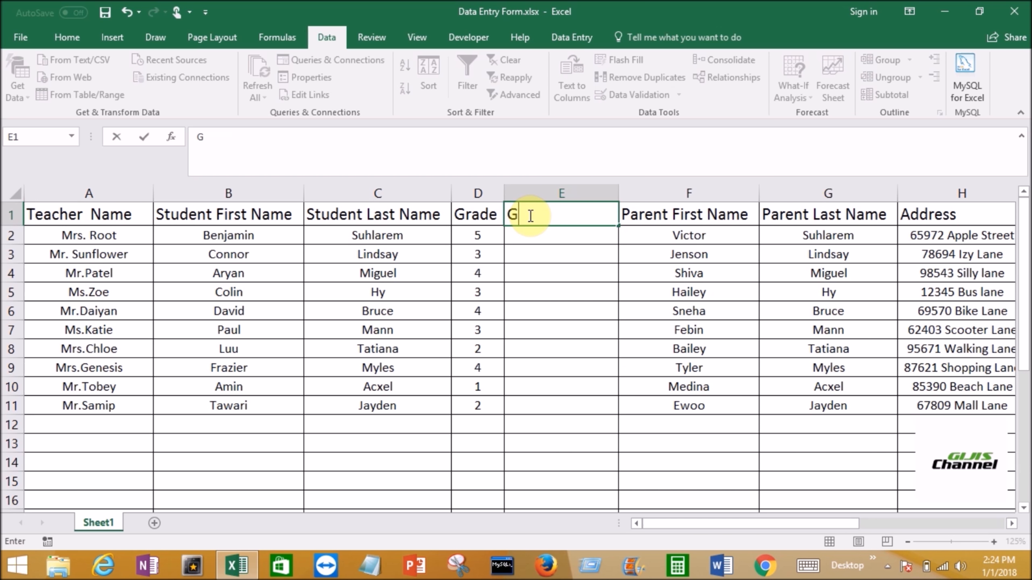
{"action": "type", "text": "ender"}
{"action": "key", "text": "Return"}
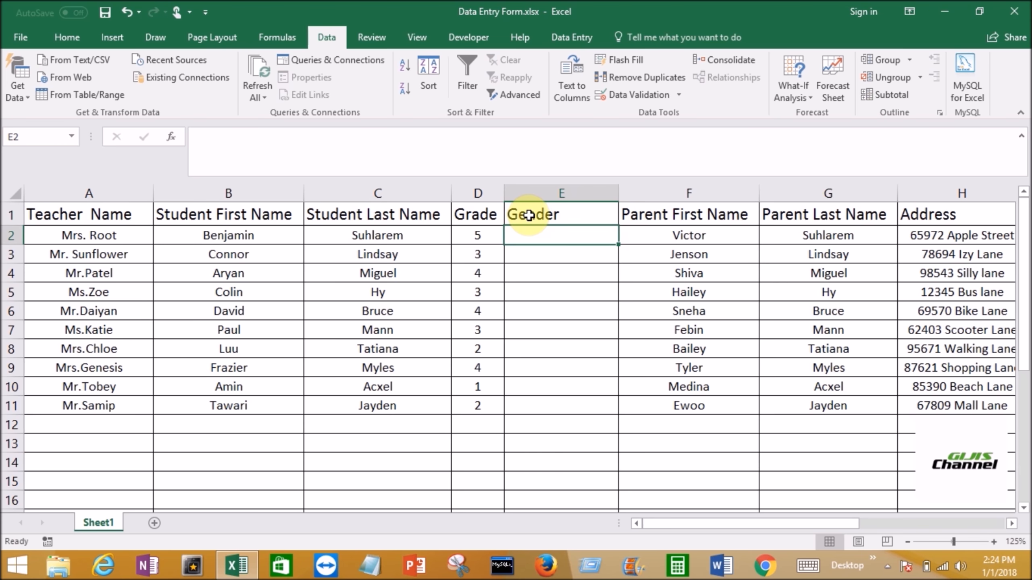
{"action": "key", "text": "Up"}
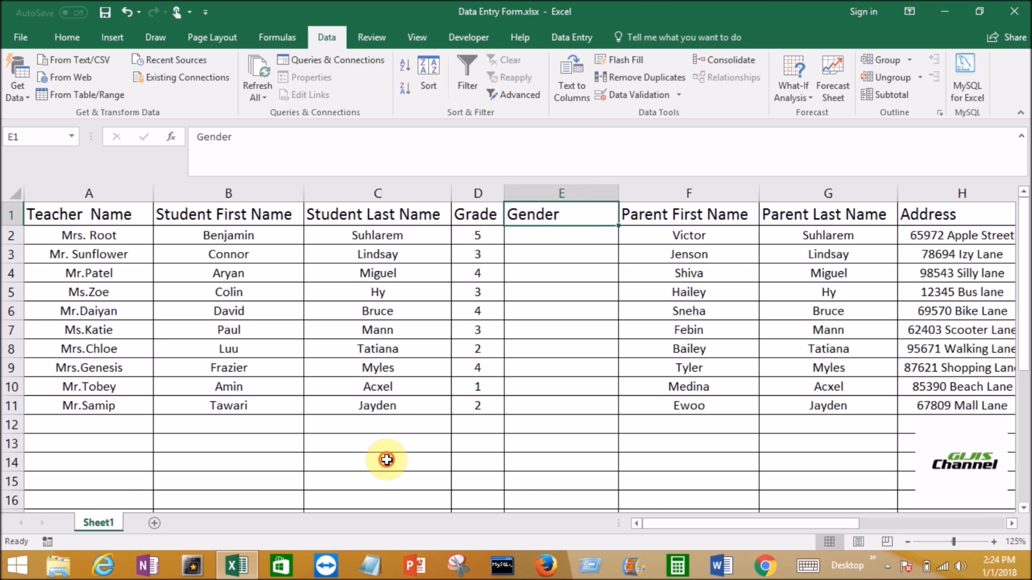
- Enter the list values Male in cell C14 and Female in cell C15
{"action": "left_click", "coordinate": [386, 460]}
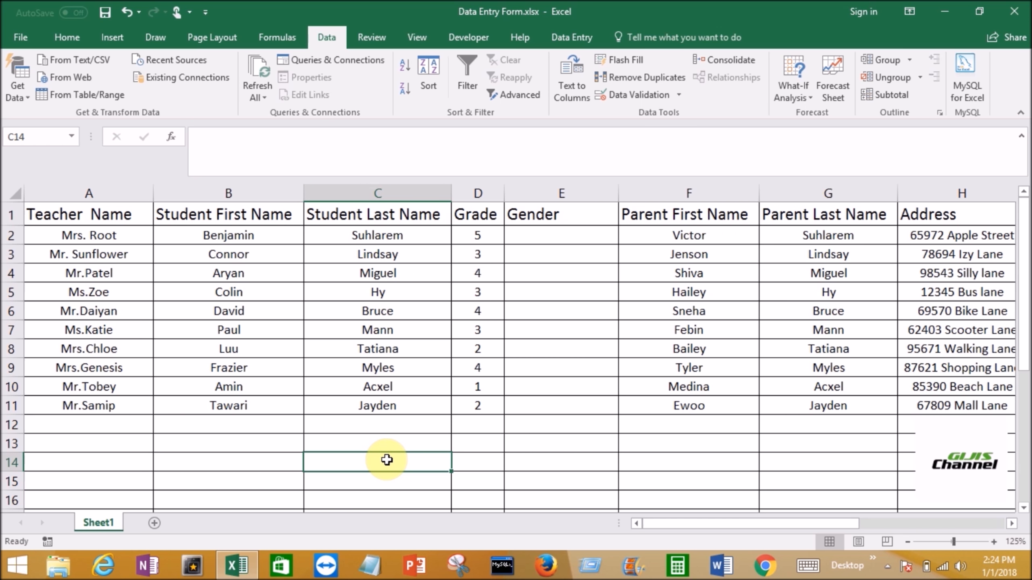
{"action": "type", "text": "Male"}
{"action": "key", "text": "ctrl+Return"}
{"action": "key", "text": "Return"}
{"action": "type", "text": "Fema"}
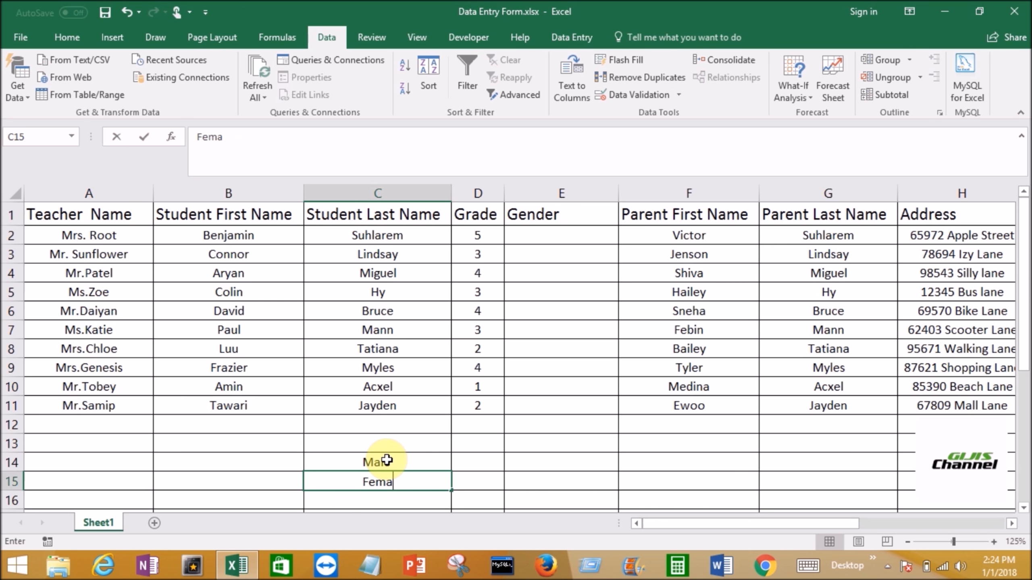
{"action": "type", "text": "le"}
{"action": "key", "text": "Return"}
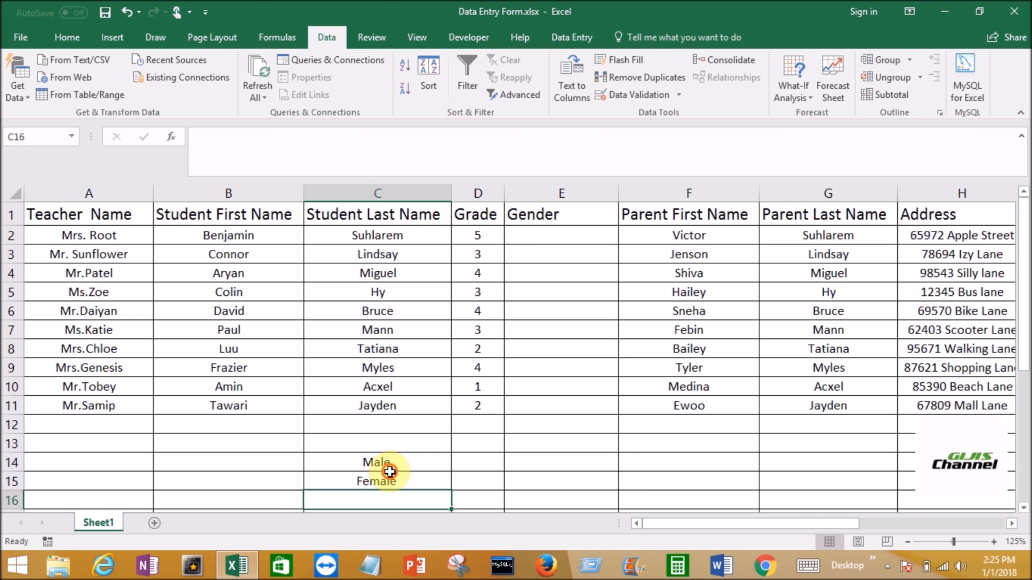
- Review the list values in C14 and C15 and the empty cells of the Gender column
{"action": "left_click", "coordinate": [390, 474]}
{"action": "left_click", "coordinate": [397, 462]}
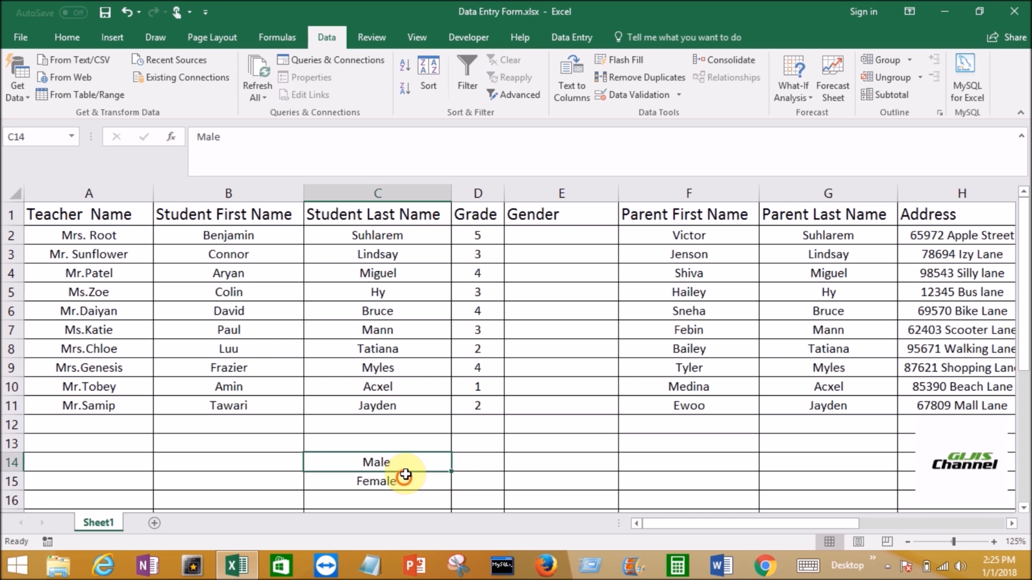
{"action": "left_click", "coordinate": [407, 475]}
{"action": "left_click", "coordinate": [399, 480]}
{"action": "left_click", "coordinate": [396, 460]}
{"action": "left_click", "coordinate": [395, 480]}
{"action": "left_click", "coordinate": [396, 481]}
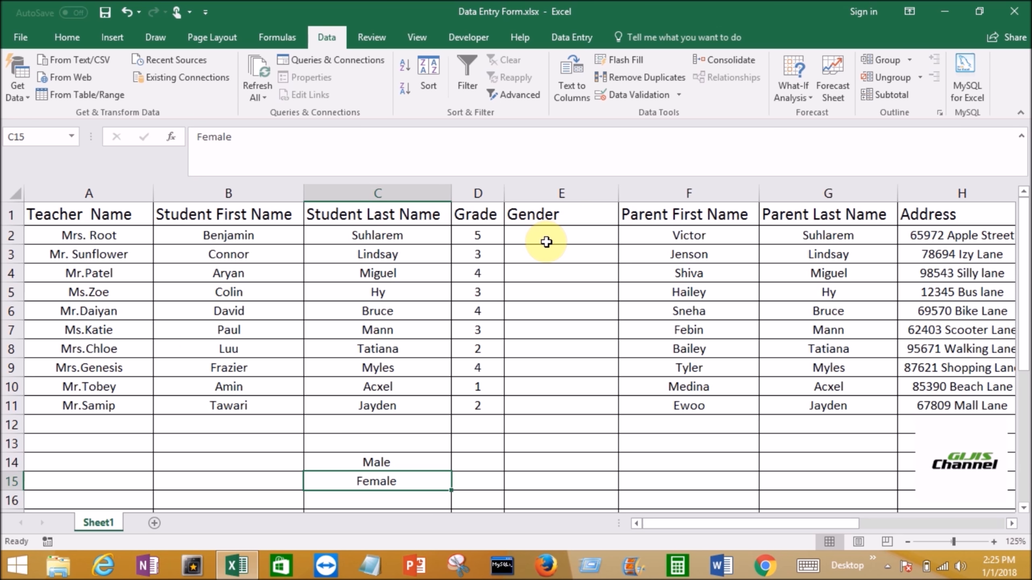
{"action": "left_click", "coordinate": [561, 235]}
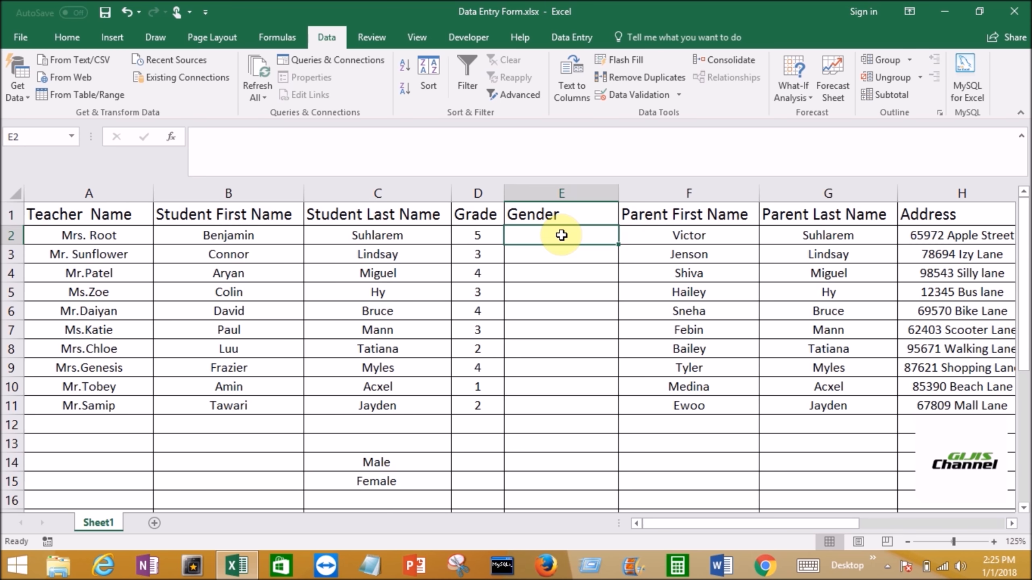
{"action": "left_click", "coordinate": [558, 335]}
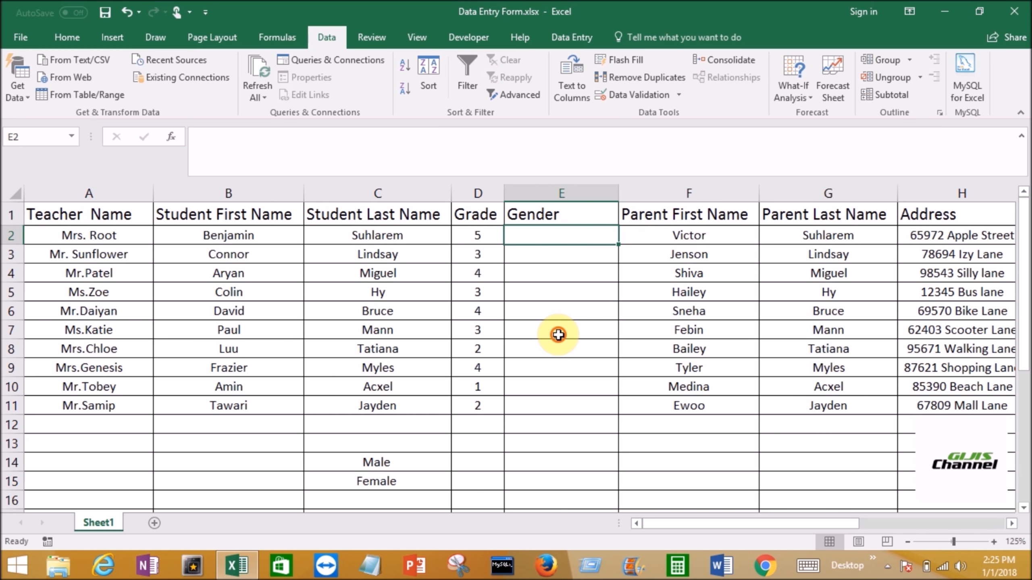
- Start a Data Validation rule for cell E2 in the Gender column and allow List values
{"action": "left_click", "coordinate": [539, 230]}
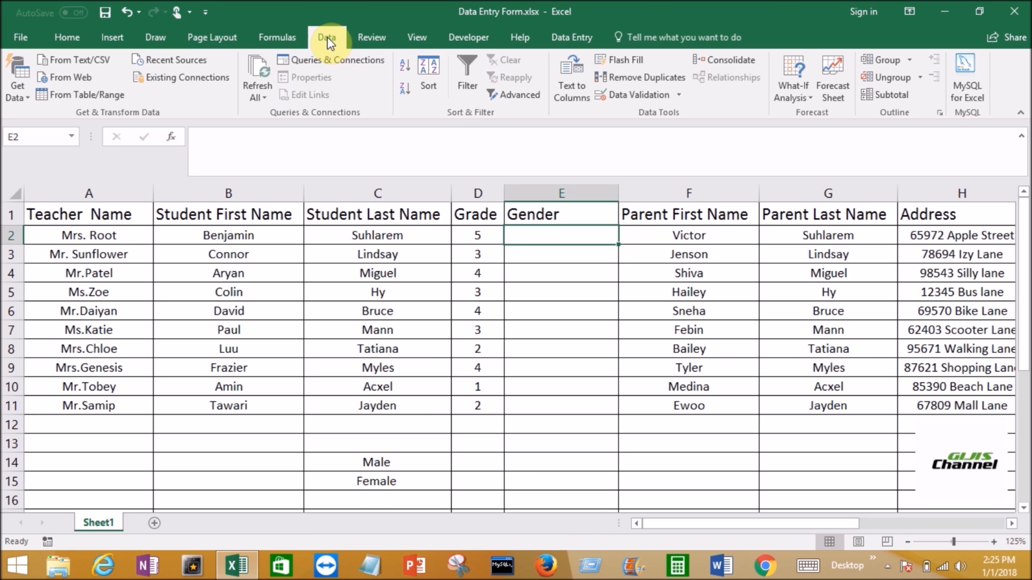
{"action": "left_click", "coordinate": [680, 95]}
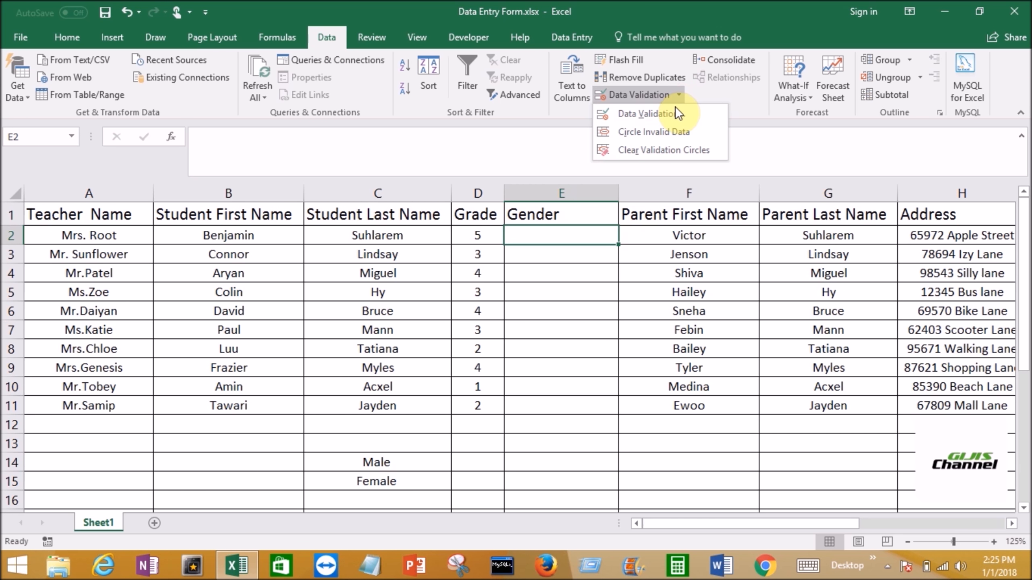
{"action": "left_click", "coordinate": [669, 114]}
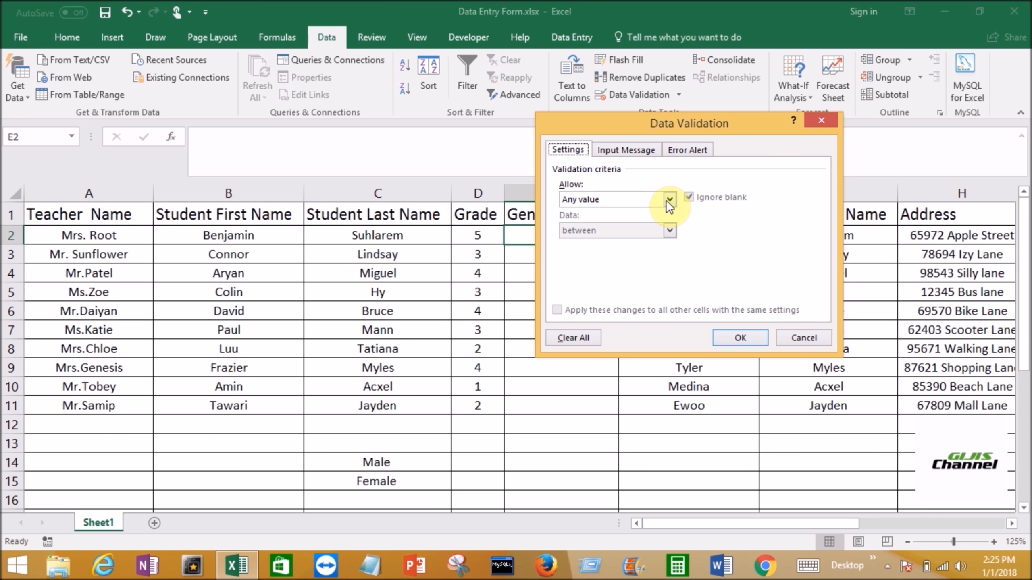
{"action": "left_click", "coordinate": [666, 198]}
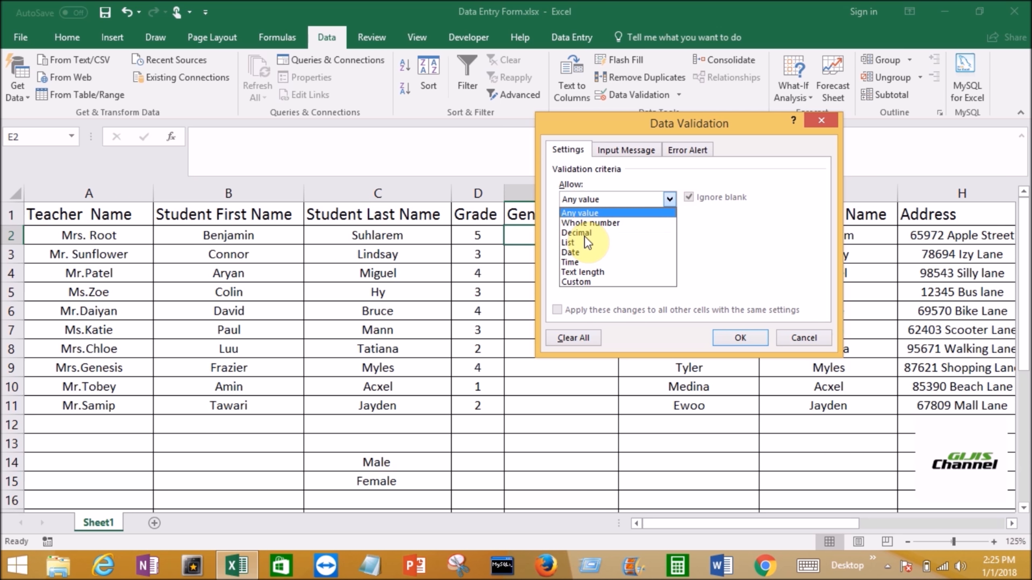
{"action": "left_click", "coordinate": [580, 242]}
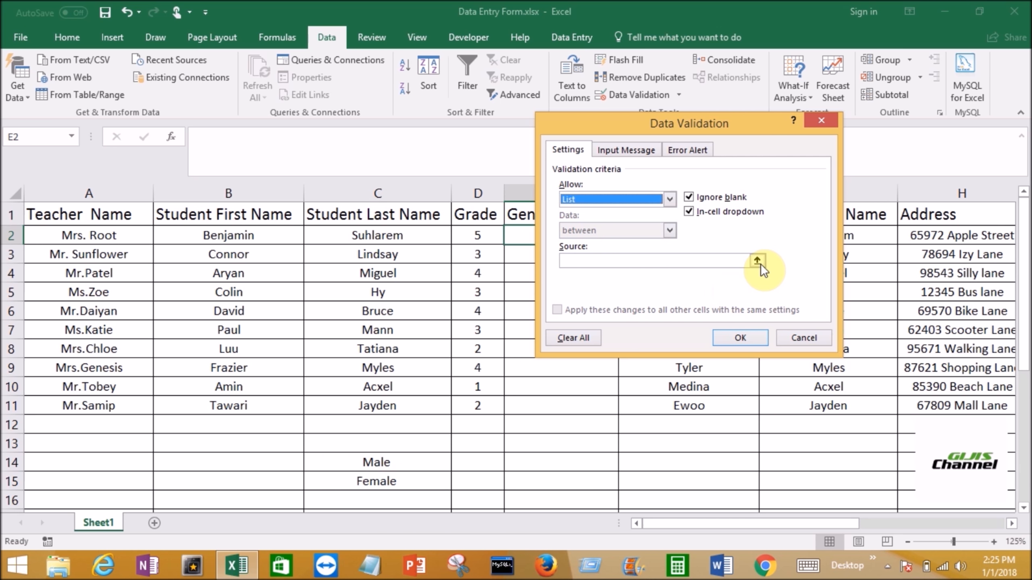
- Set the validation list's source to cells =$C$14:$C$15 and apply the rule to E2
{"action": "left_click", "coordinate": [655, 264]}
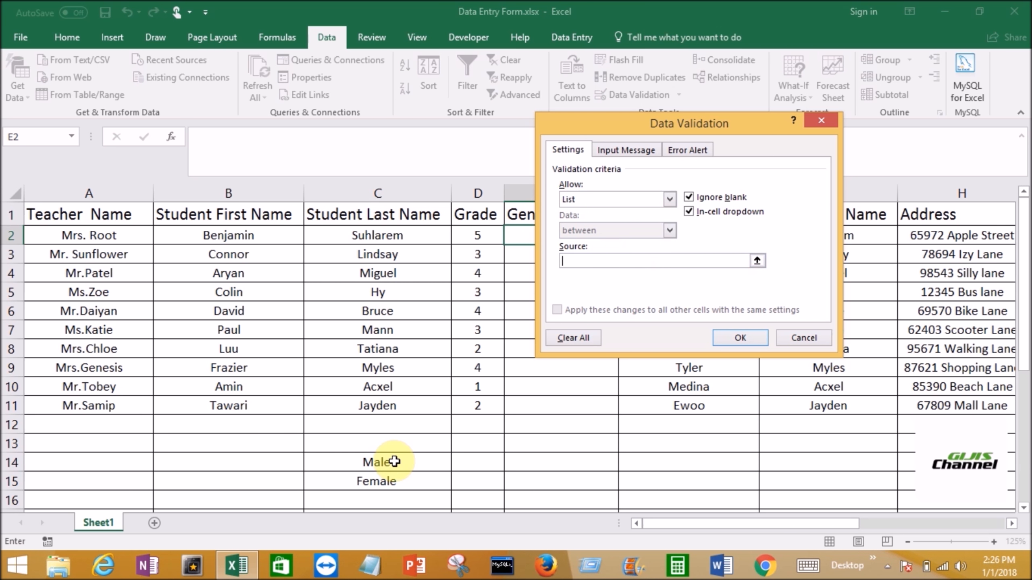
{"action": "left_click", "coordinate": [758, 262]}
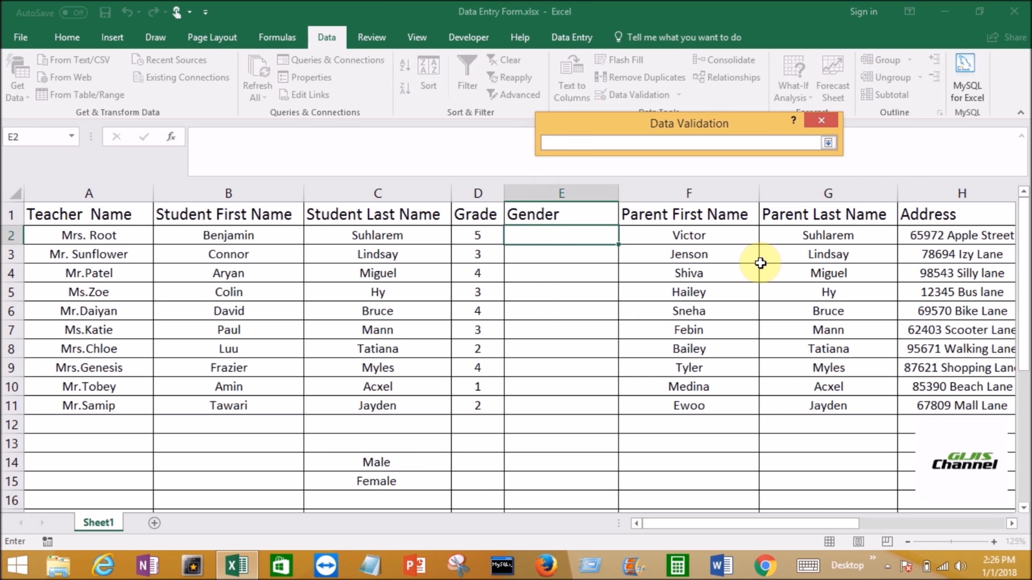
{"action": "left_click", "coordinate": [410, 460]}
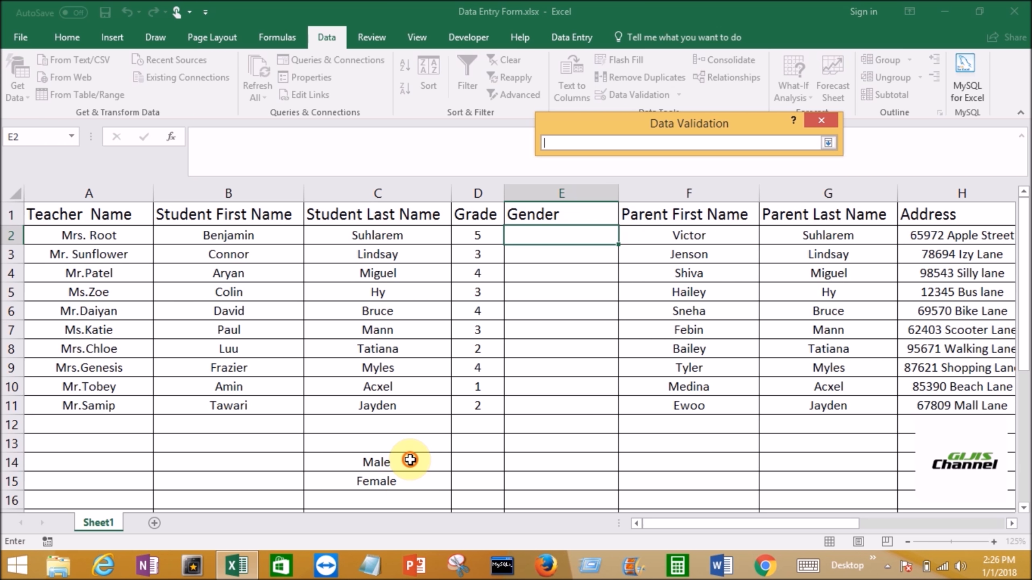
{"action": "left_click_drag", "start_coordinate": [408, 484], "coordinate": [407, 484]}
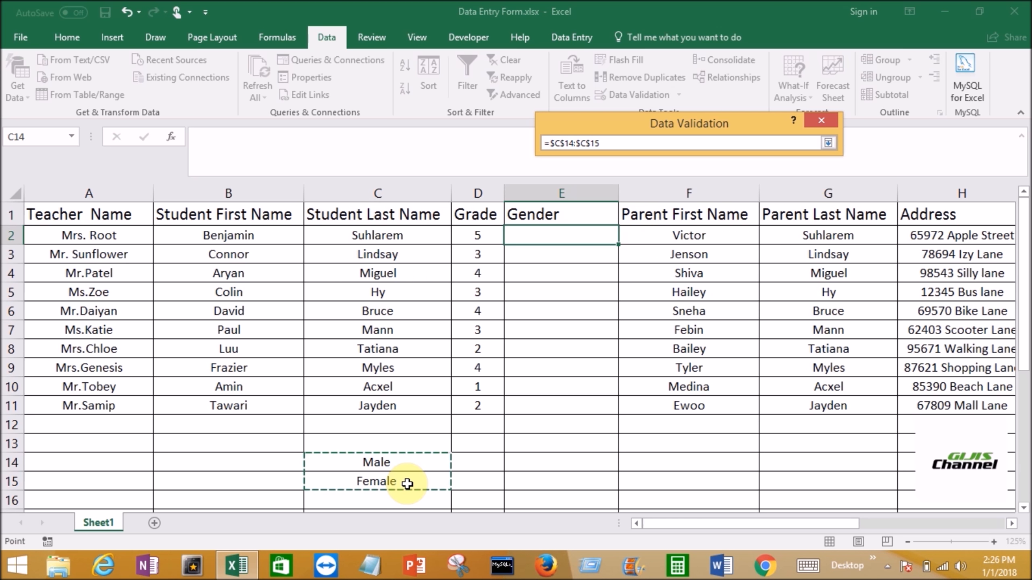
{"action": "key", "text": "Return"}
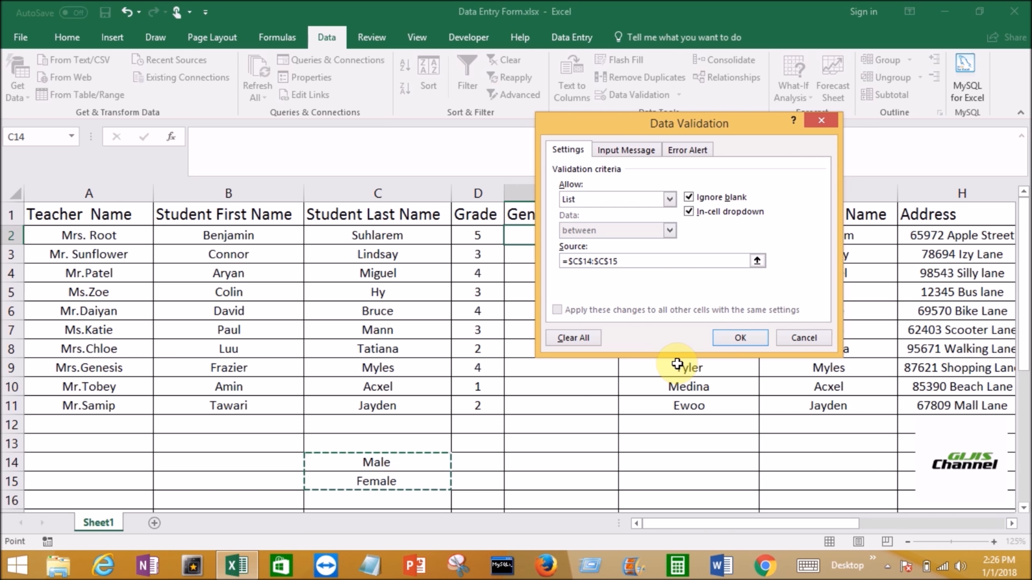
{"action": "left_click", "coordinate": [743, 339]}
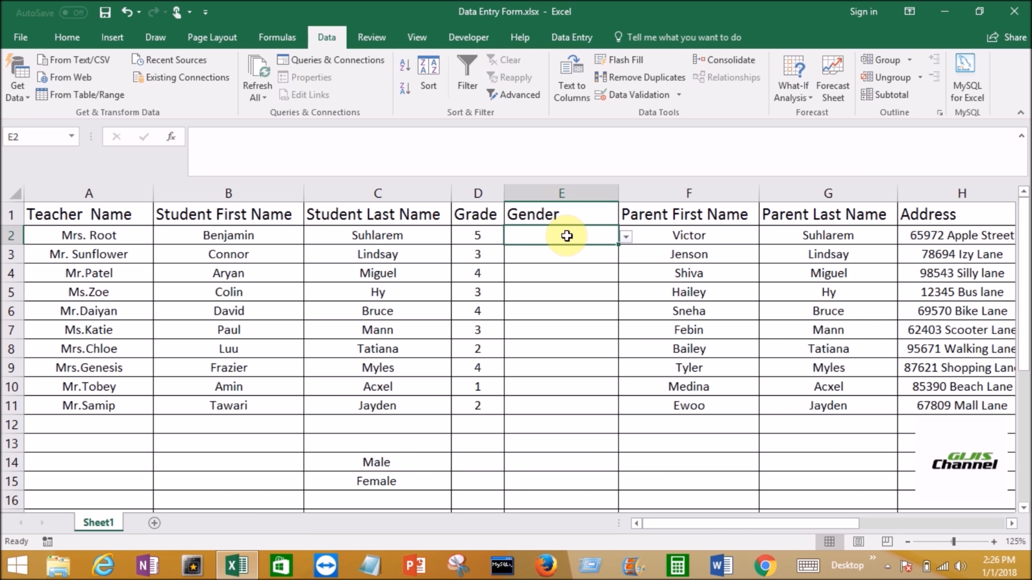
- Check cells E2, E3 and E4 in the Gender column for a drop-down arrow
{"action": "left_click", "coordinate": [566, 235]}
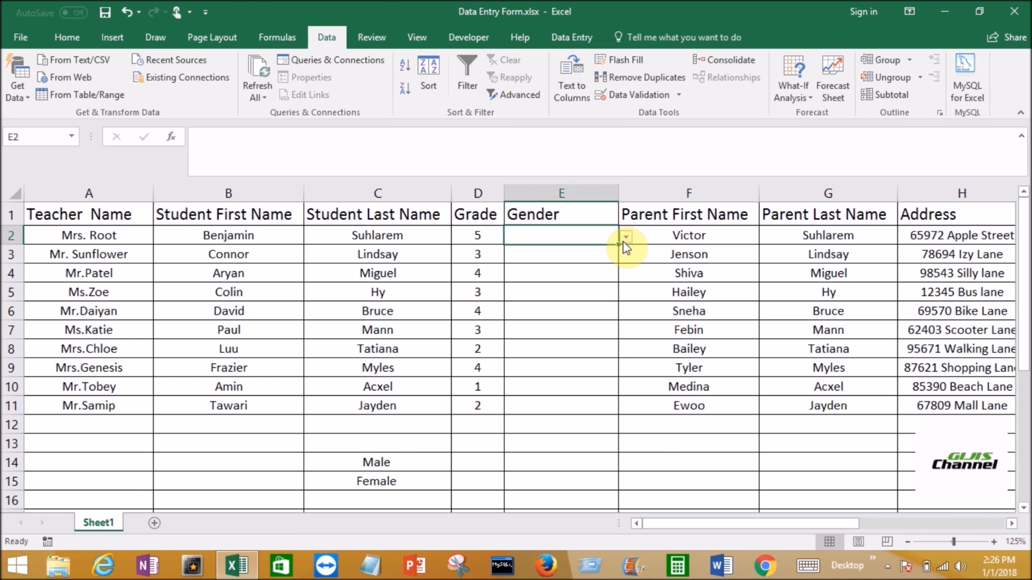
{"action": "left_click", "coordinate": [607, 240]}
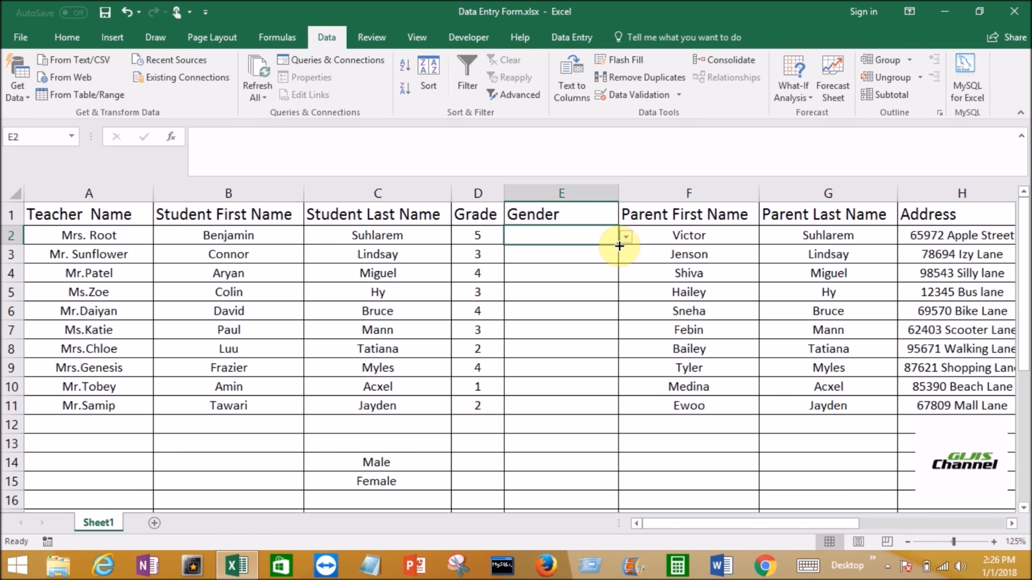
{"action": "left_click", "coordinate": [607, 240]}
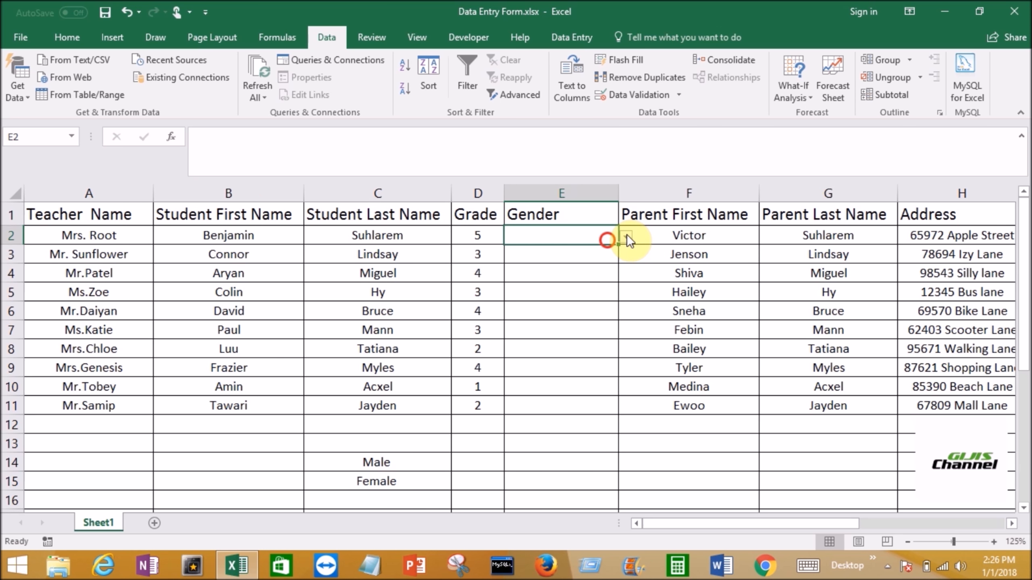
{"action": "left_click", "coordinate": [602, 259]}
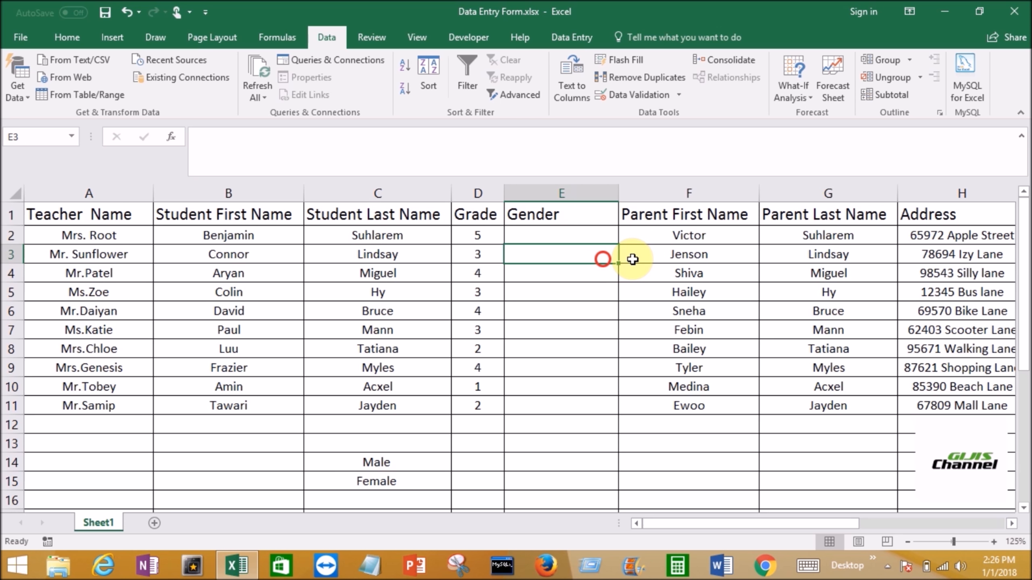
{"action": "left_click", "coordinate": [597, 281]}
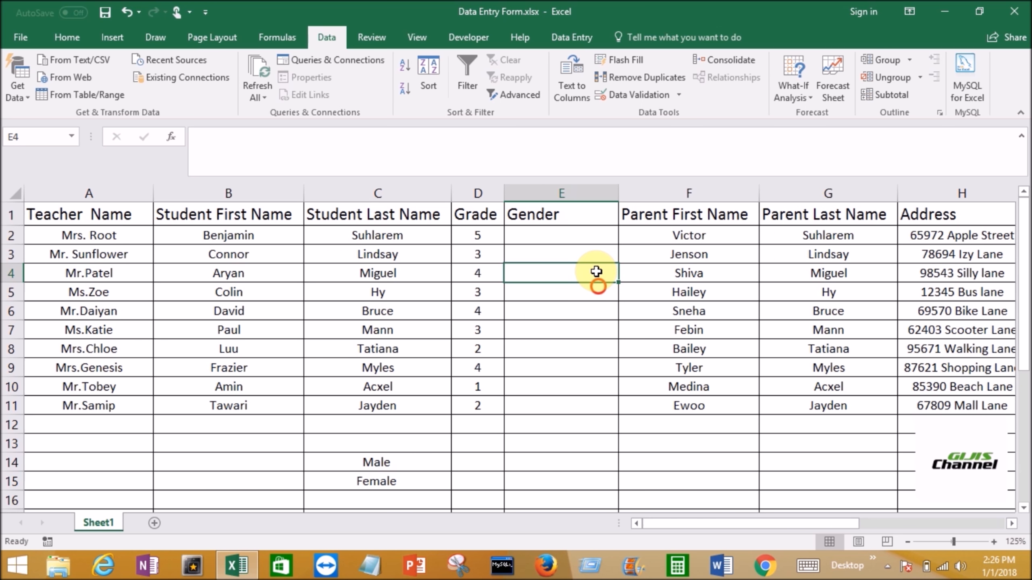
{"action": "left_click", "coordinate": [590, 259]}
{"action": "left_click", "coordinate": [586, 263]}
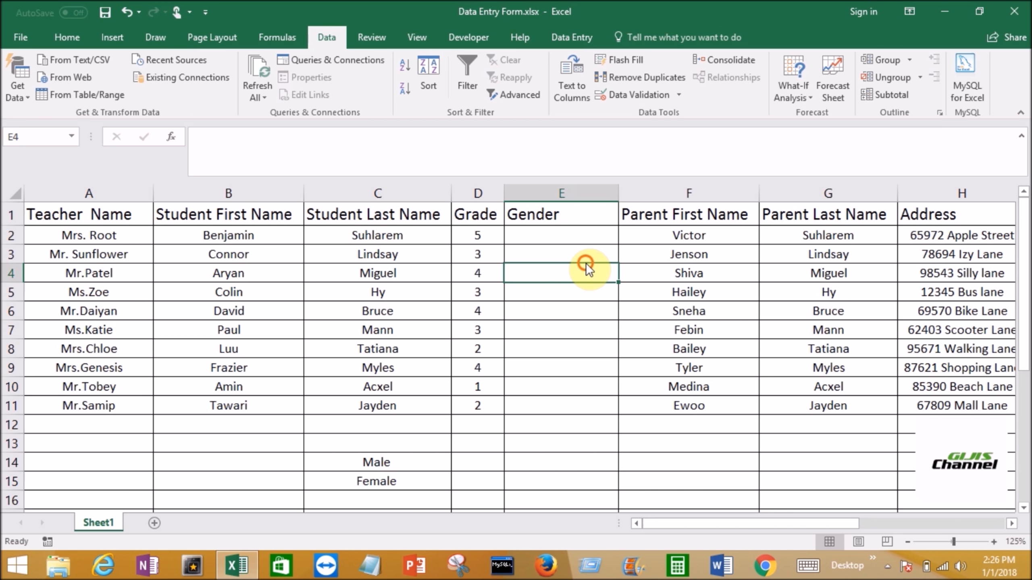
{"action": "left_click", "coordinate": [583, 281]}
{"action": "left_click", "coordinate": [574, 283]}
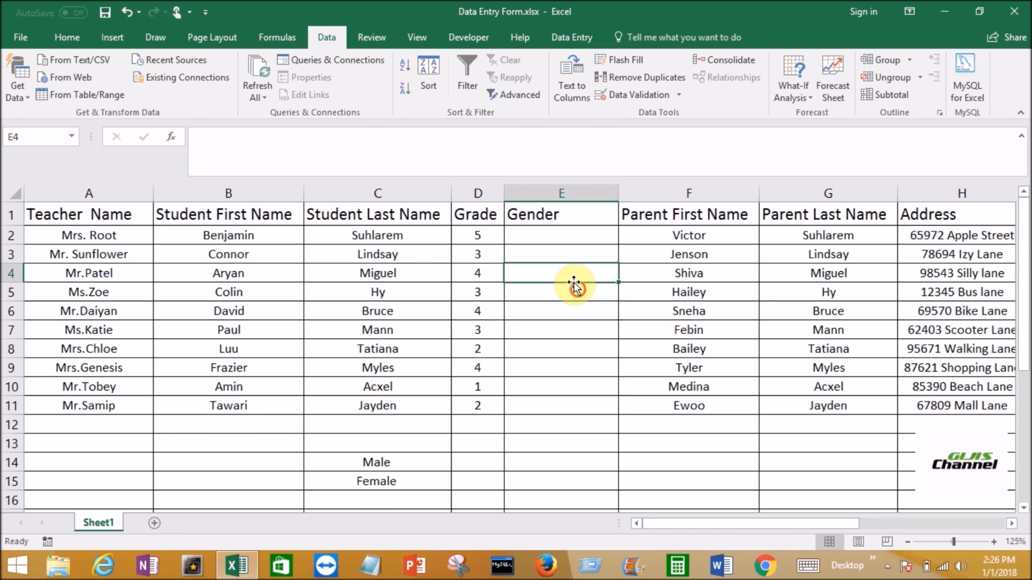
{"action": "left_click", "coordinate": [576, 289]}
{"action": "left_click", "coordinate": [573, 280]}
{"action": "left_click", "coordinate": [569, 273]}
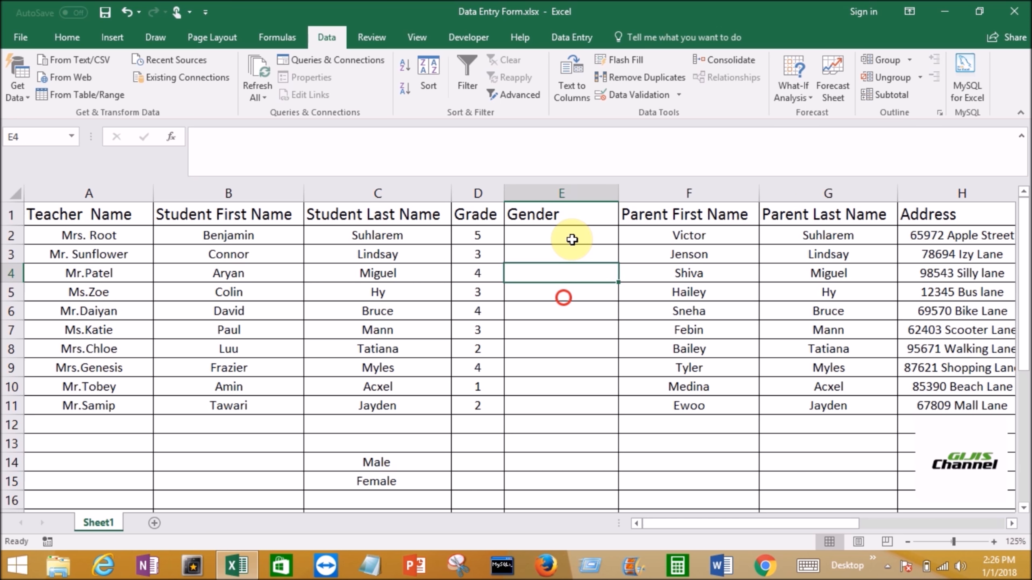
- Fill the drop-down rule from cell E2 down to E11 and check cells in the Gender column
{"action": "left_click", "coordinate": [572, 238]}
{"action": "left_click_drag", "start_coordinate": [618, 246], "coordinate": [618, 415]}
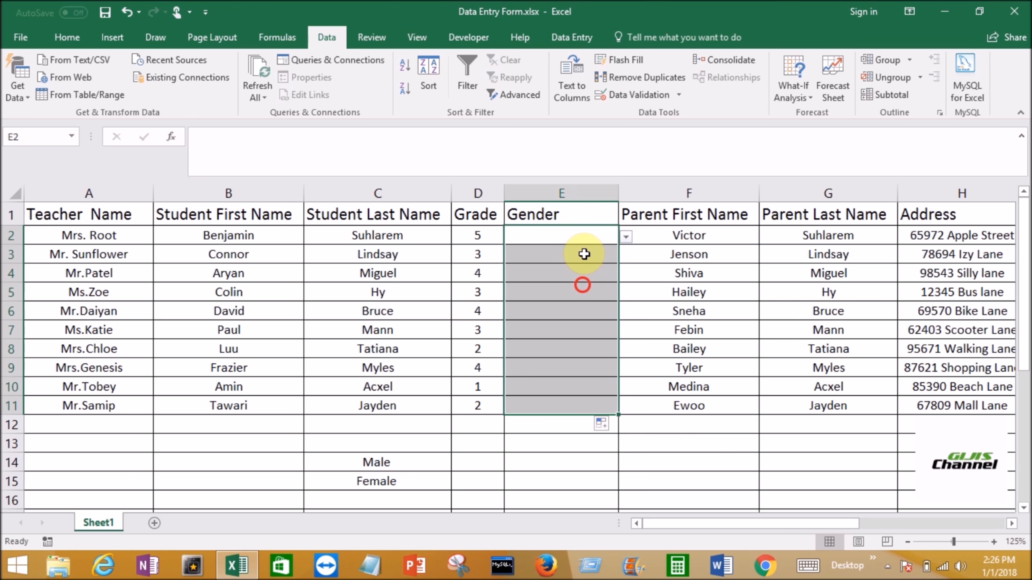
{"action": "left_click", "coordinate": [584, 254]}
{"action": "left_click", "coordinate": [608, 279]}
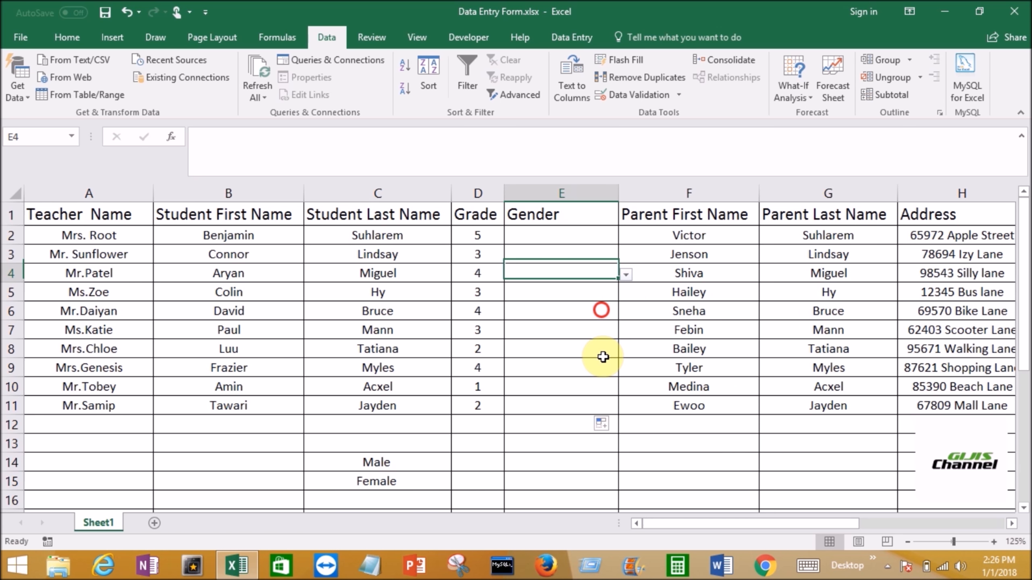
{"action": "left_click", "coordinate": [603, 356]}
- Choose Male in E2 and Female in E3 from their Gender drop-down lists, and pick a value in E4
{"action": "left_click", "coordinate": [589, 240]}
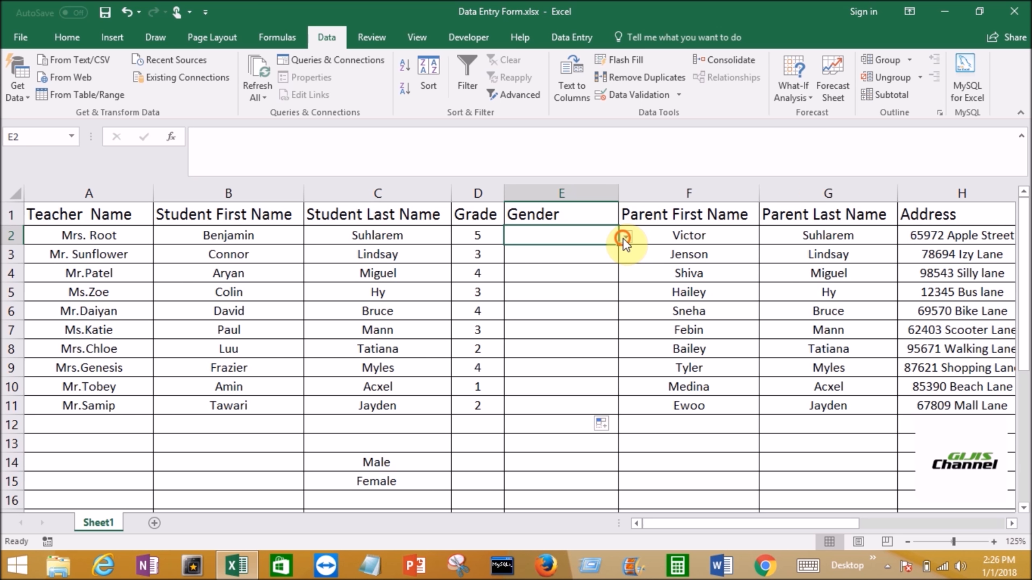
{"action": "left_click", "coordinate": [625, 237]}
{"action": "left_click", "coordinate": [570, 251]}
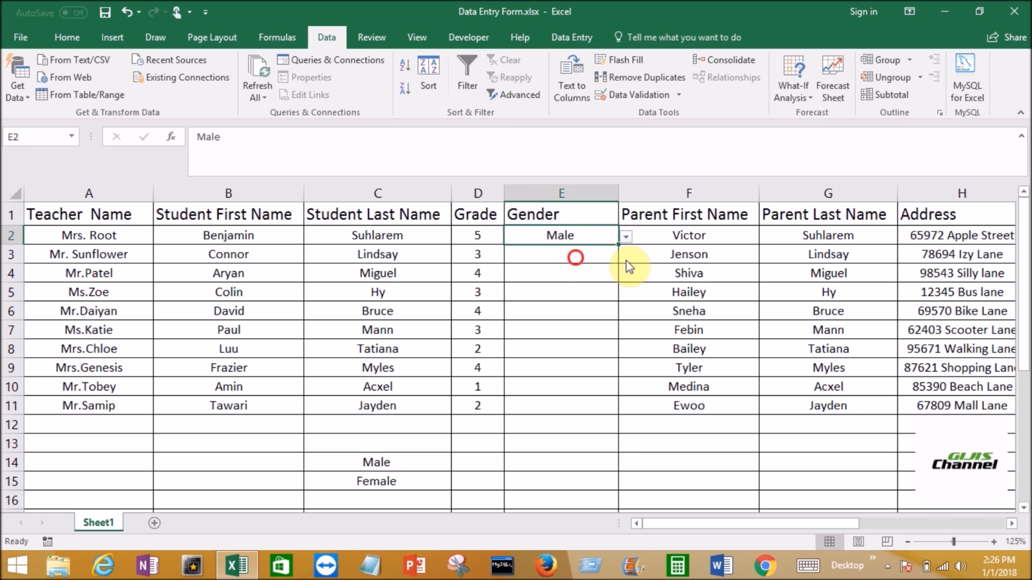
{"action": "left_click", "coordinate": [613, 256]}
{"action": "left_click", "coordinate": [626, 255]}
{"action": "left_click", "coordinate": [573, 284]}
{"action": "left_click", "coordinate": [574, 277]}
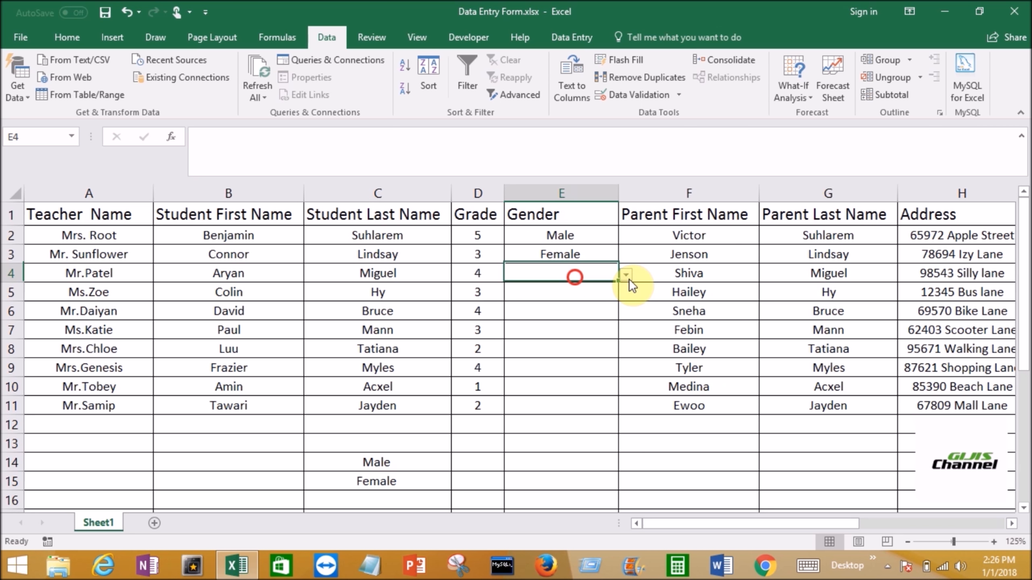
{"action": "left_click", "coordinate": [626, 275]}
{"action": "left_click", "coordinate": [566, 302]}
{"action": "left_click", "coordinate": [615, 313]}
{"action": "left_click", "coordinate": [627, 314]}
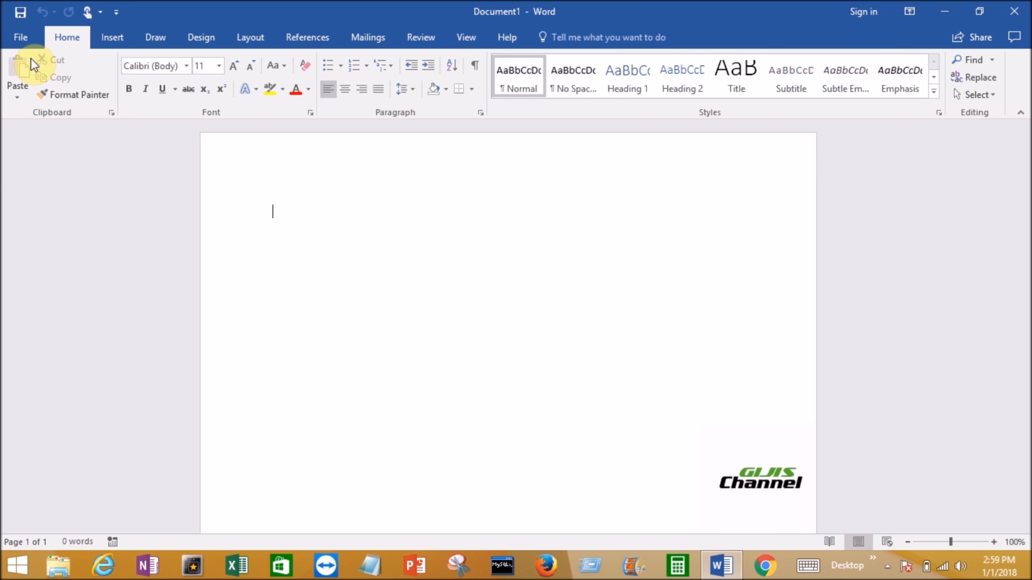
- Switch to Word and enable the Developer tab among the Main Tabs in the ribbon customization options
{"action": "left_click", "coordinate": [21, 37]}
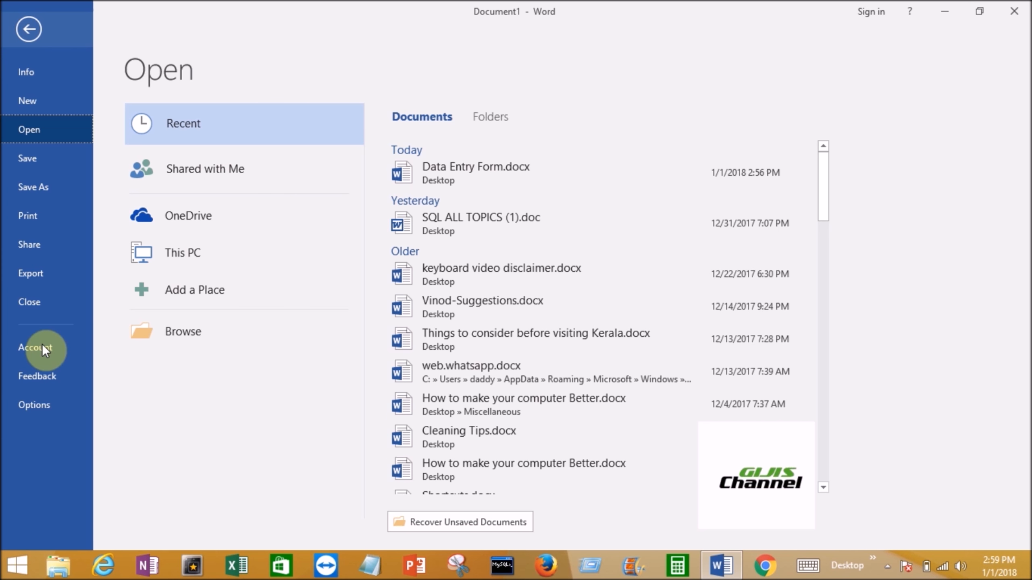
{"action": "left_click", "coordinate": [35, 405]}
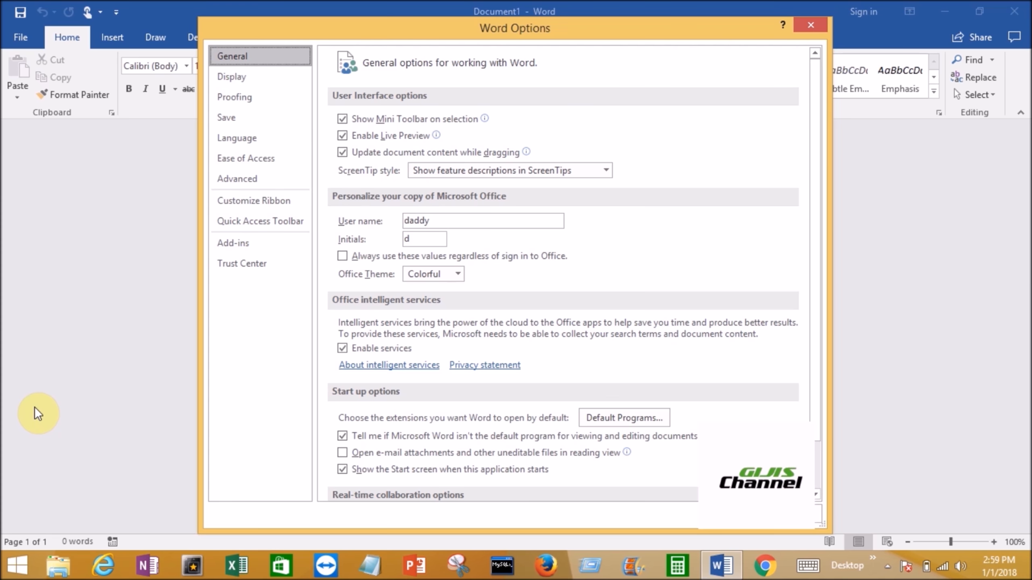
{"action": "left_click", "coordinate": [258, 203]}
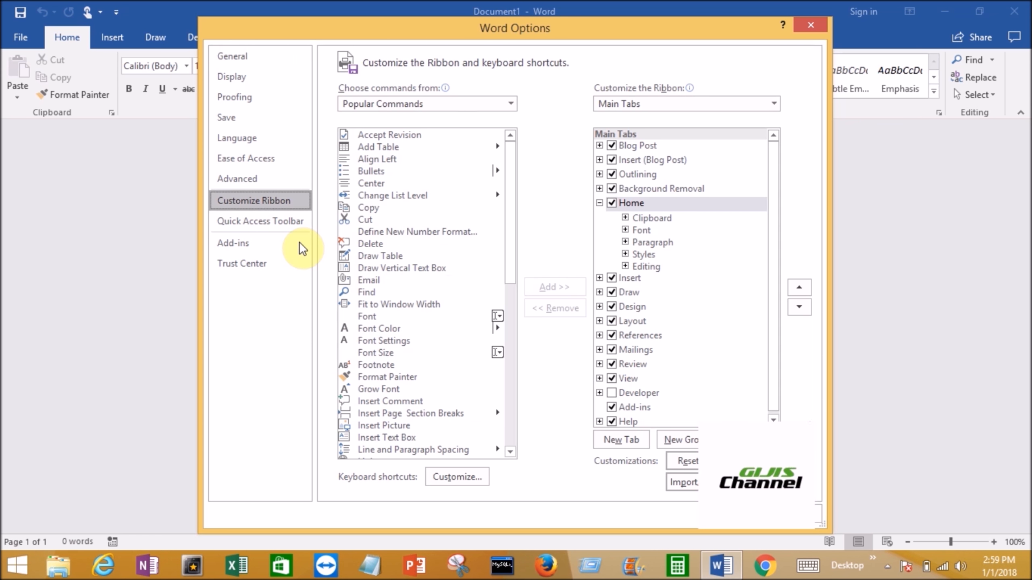
{"action": "left_click", "coordinate": [511, 103]}
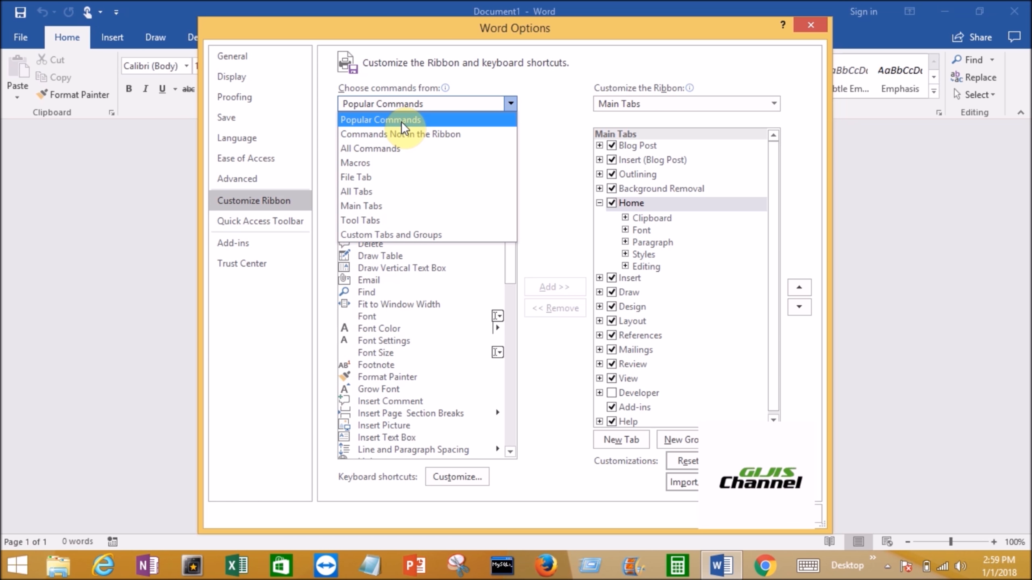
{"action": "left_click", "coordinate": [402, 122]}
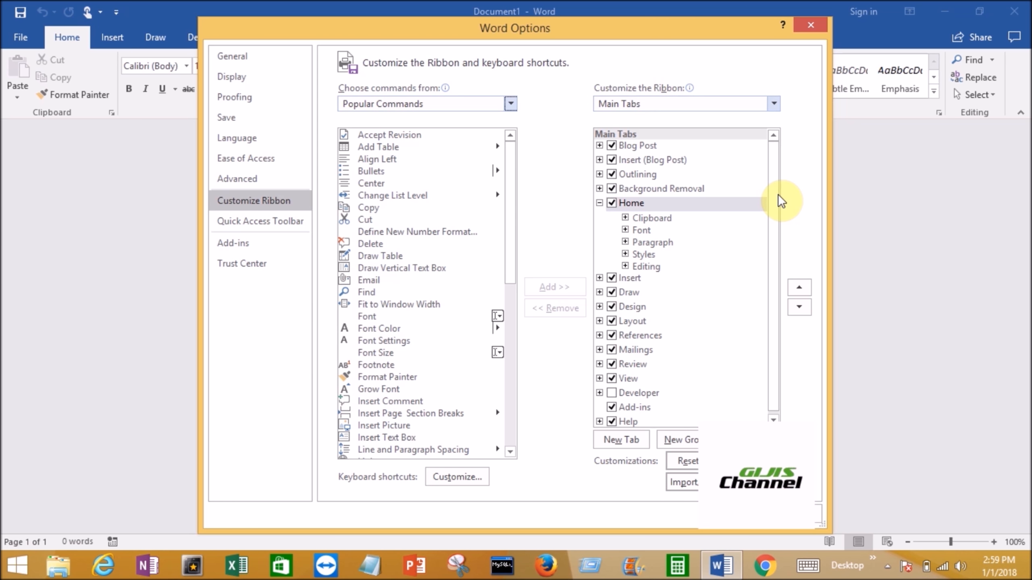
{"action": "left_click_drag", "start_coordinate": [773, 197], "coordinate": [775, 240]}
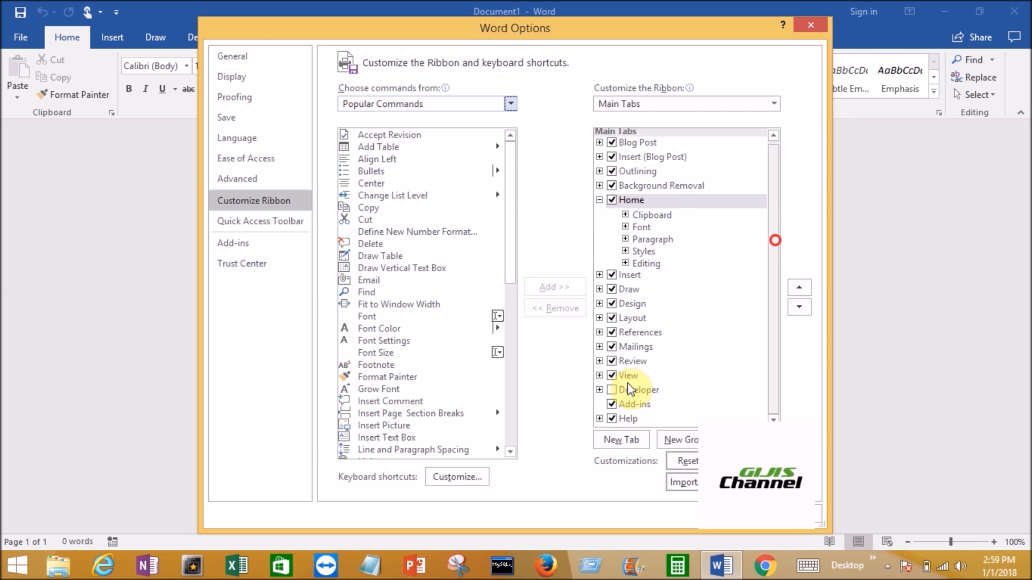
{"action": "left_click", "coordinate": [614, 391]}
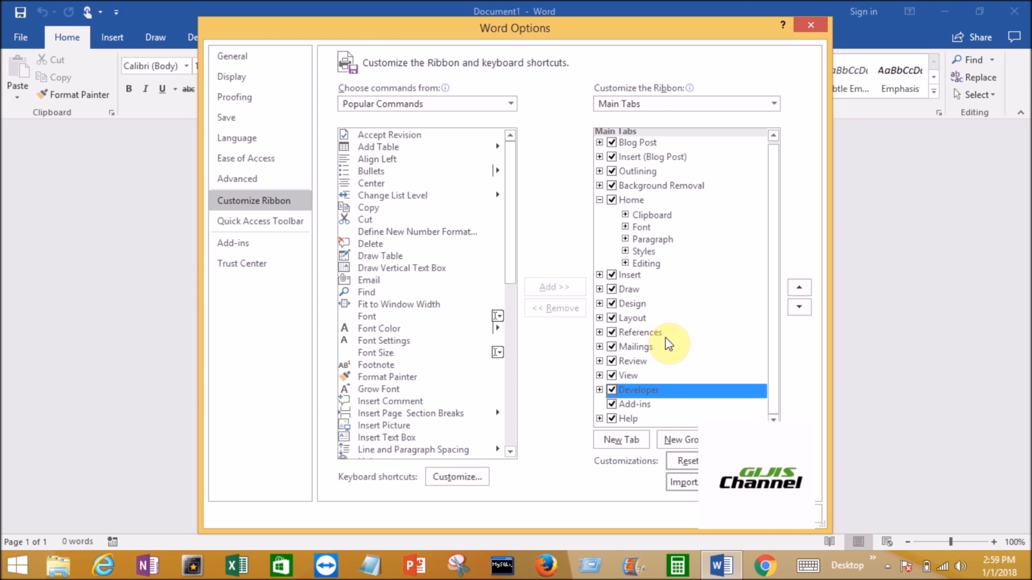
{"action": "left_click", "coordinate": [613, 391]}
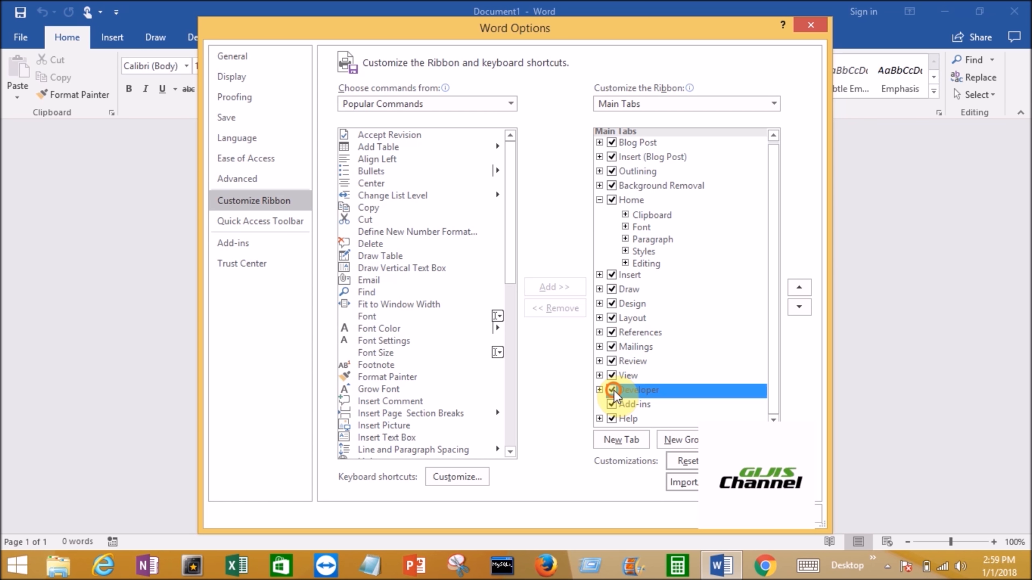
{"action": "left_click", "coordinate": [613, 390]}
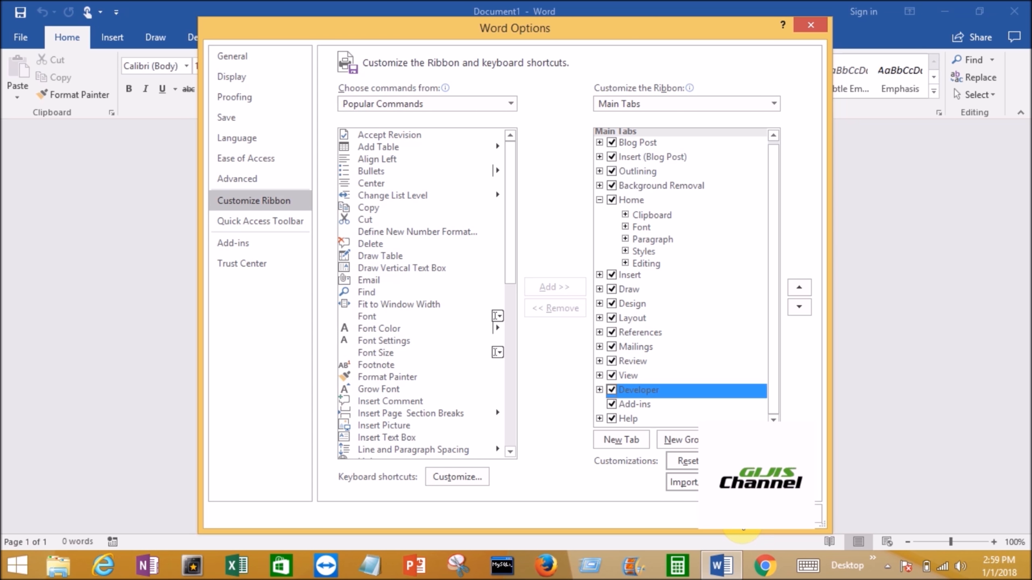
{"action": "left_click", "coordinate": [742, 526]}
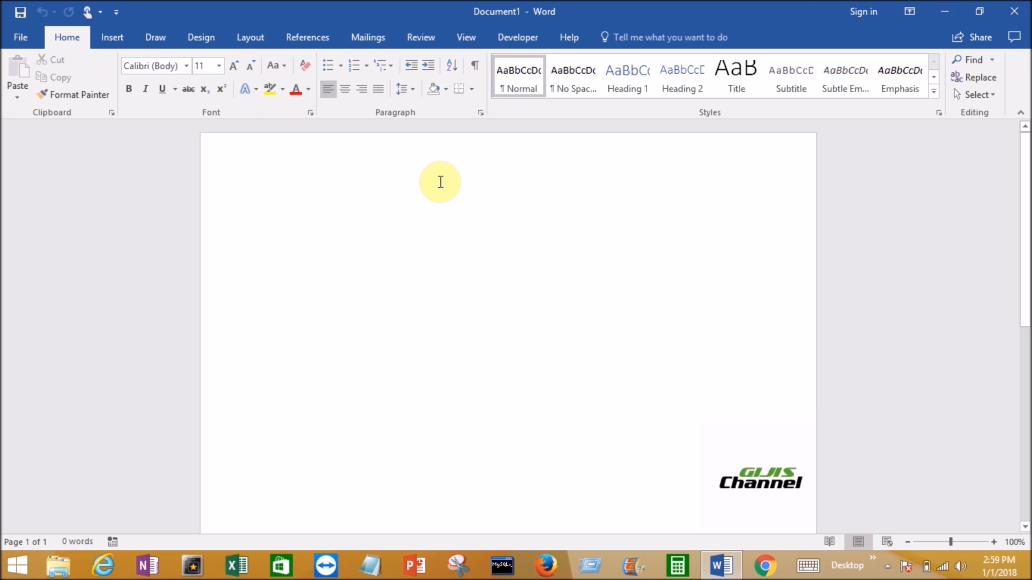
- Insert a table with two columns and four rows in the blank document
{"action": "left_click", "coordinate": [110, 38]}
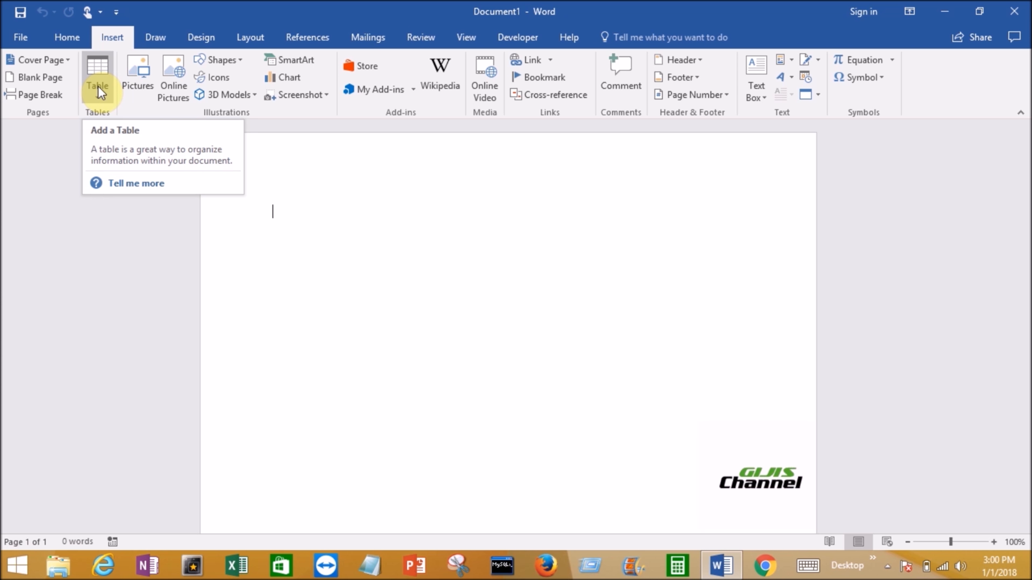
{"action": "left_click", "coordinate": [98, 86]}
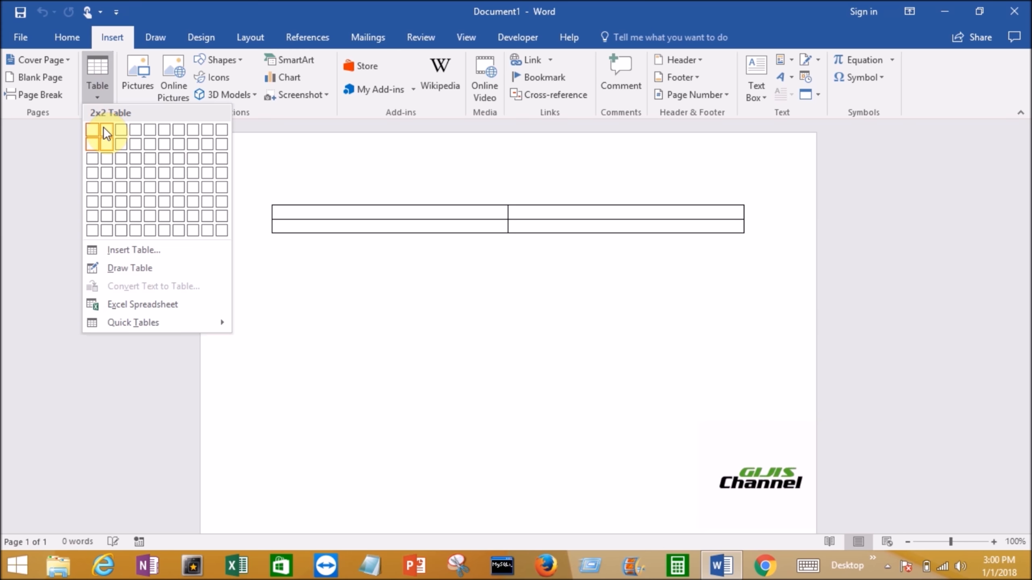
{"action": "left_click", "coordinate": [102, 182]}
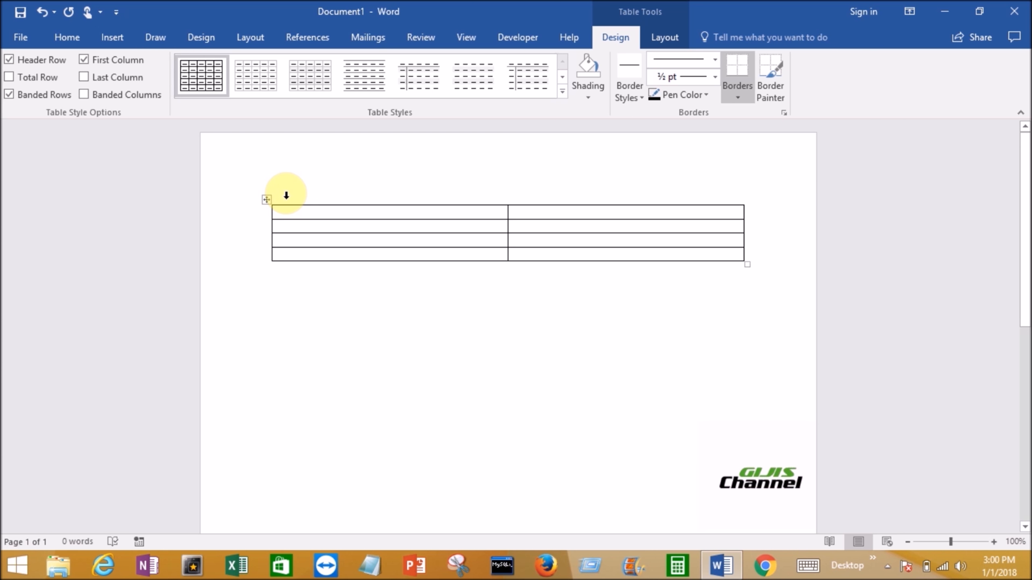
- Select the whole table and narrow its first column by moving the border between the two columns
{"action": "left_click", "coordinate": [268, 202]}
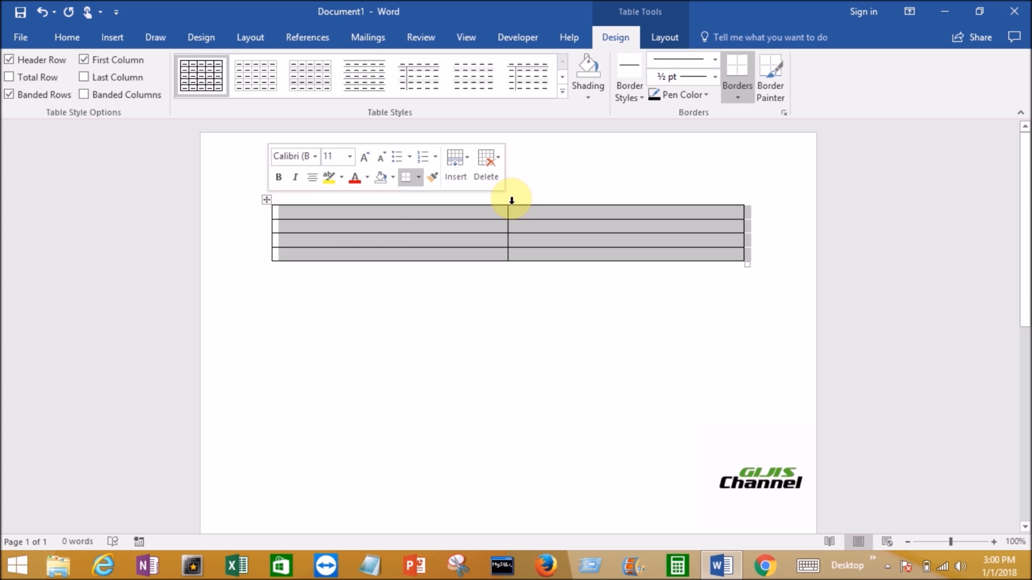
{"action": "left_click_drag", "start_coordinate": [507, 210], "coordinate": [412, 214]}
{"action": "left_click", "coordinate": [403, 216]}
{"action": "left_click", "coordinate": [358, 211]}
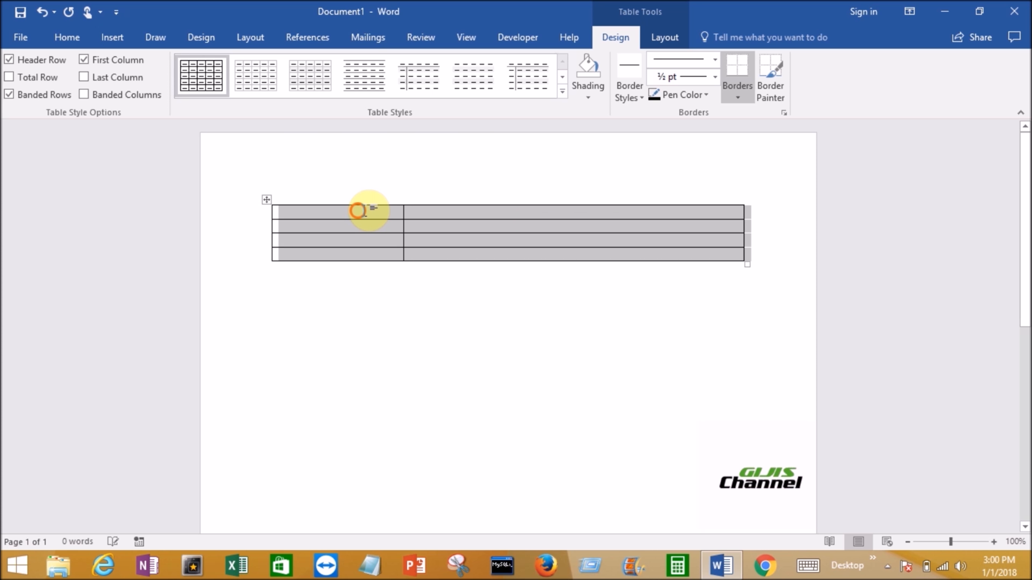
- Label the first two rows of the table's first column First Name and Last Name
{"action": "type", "text": "Fir"}
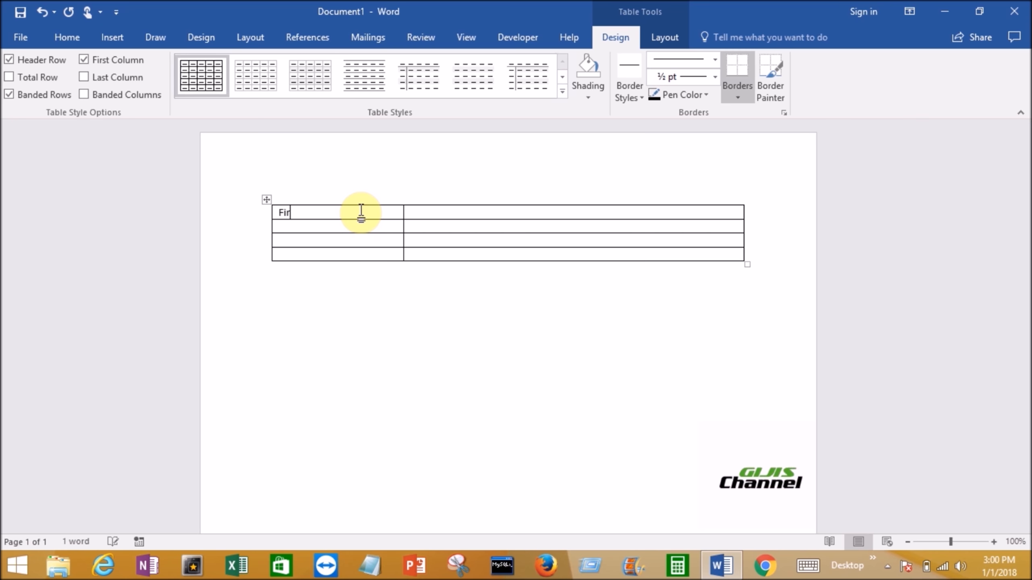
{"action": "type", "text": "st Name"}
{"action": "key", "text": "Tab"}
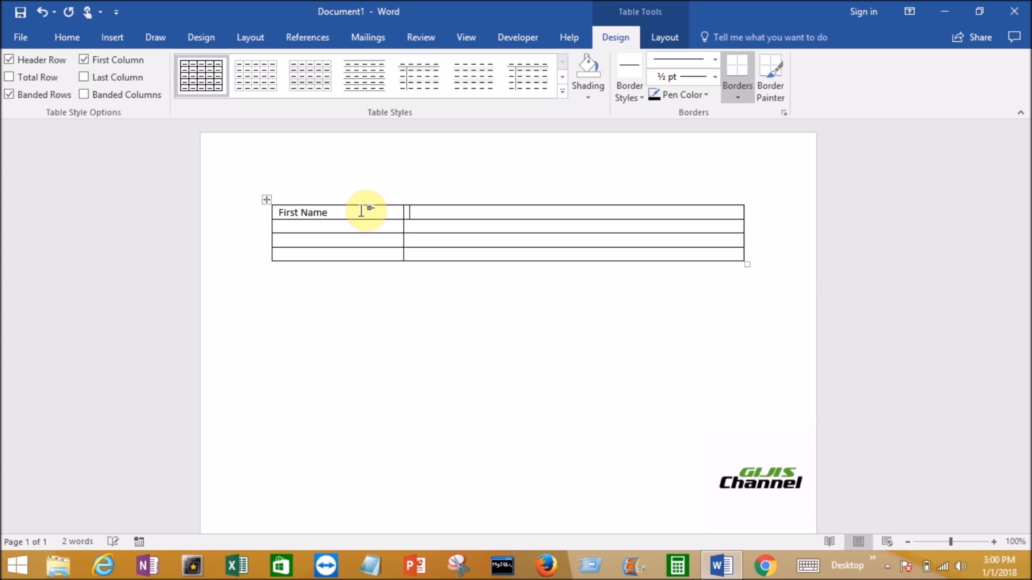
{"action": "left_click", "coordinate": [350, 230]}
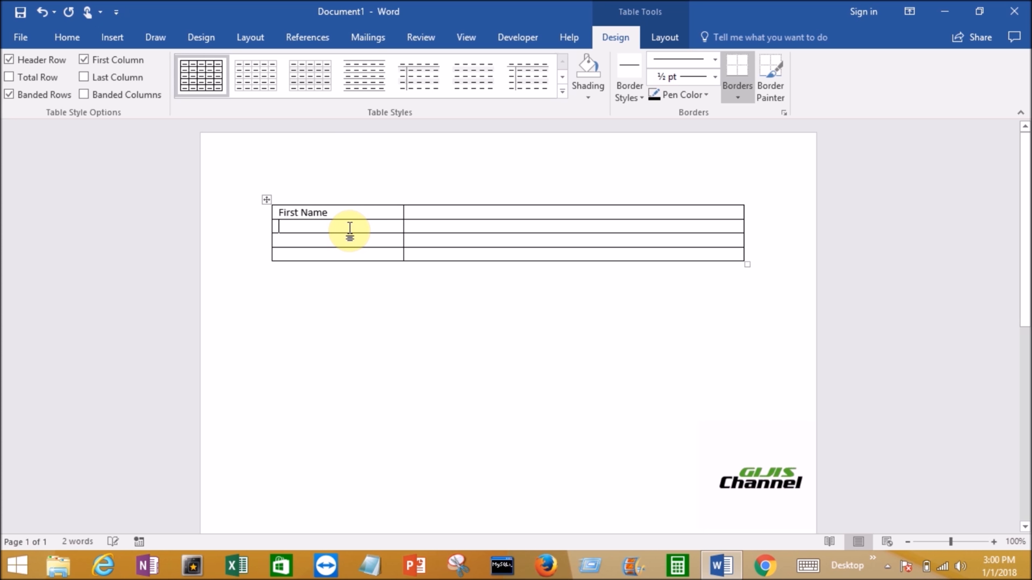
{"action": "type", "text": "Last Name"}
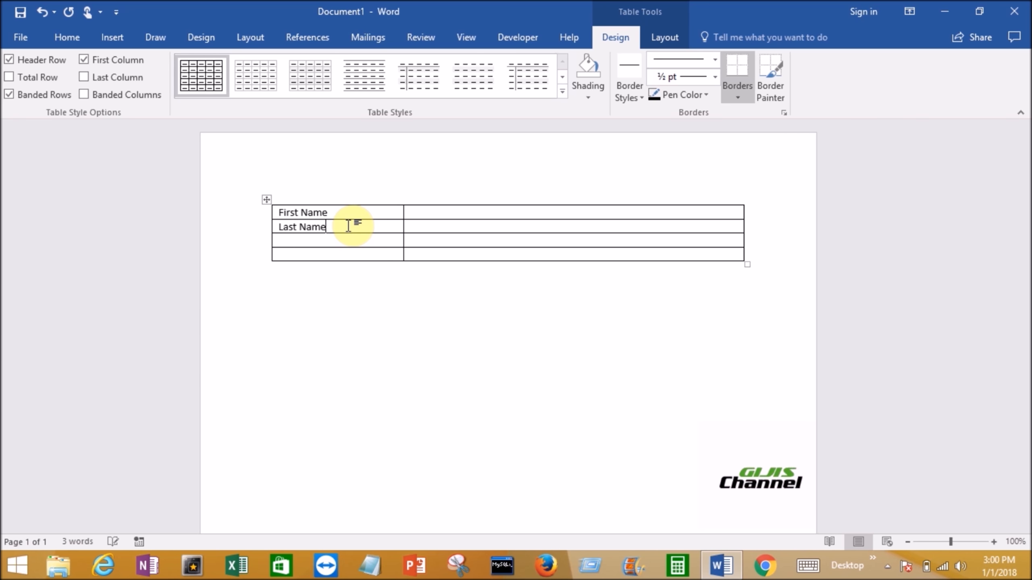
- Label the third and fourth rows of the first column Date of birth and Gender
{"action": "left_click", "coordinate": [311, 239]}
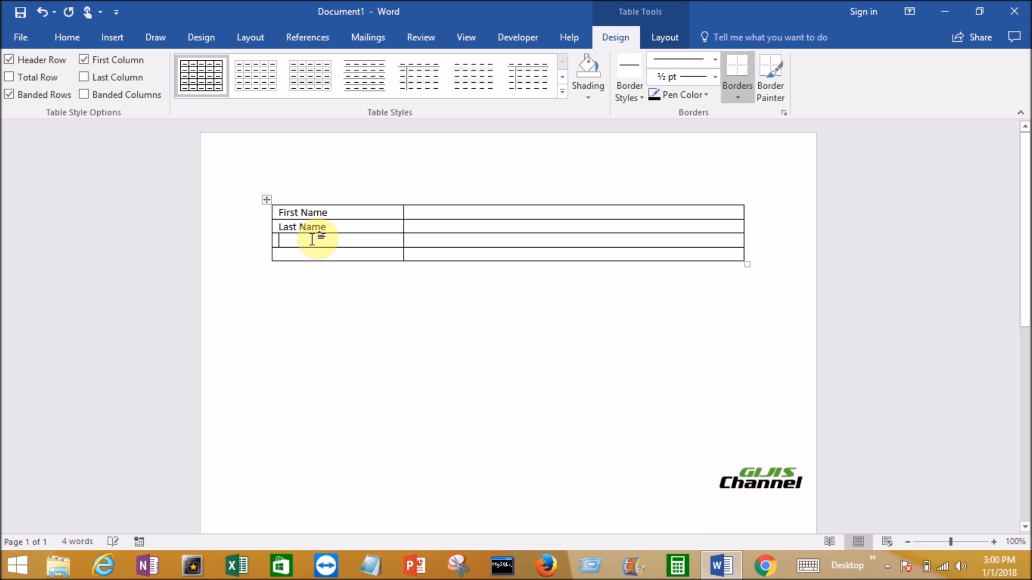
{"action": "type", "text": "Date"}
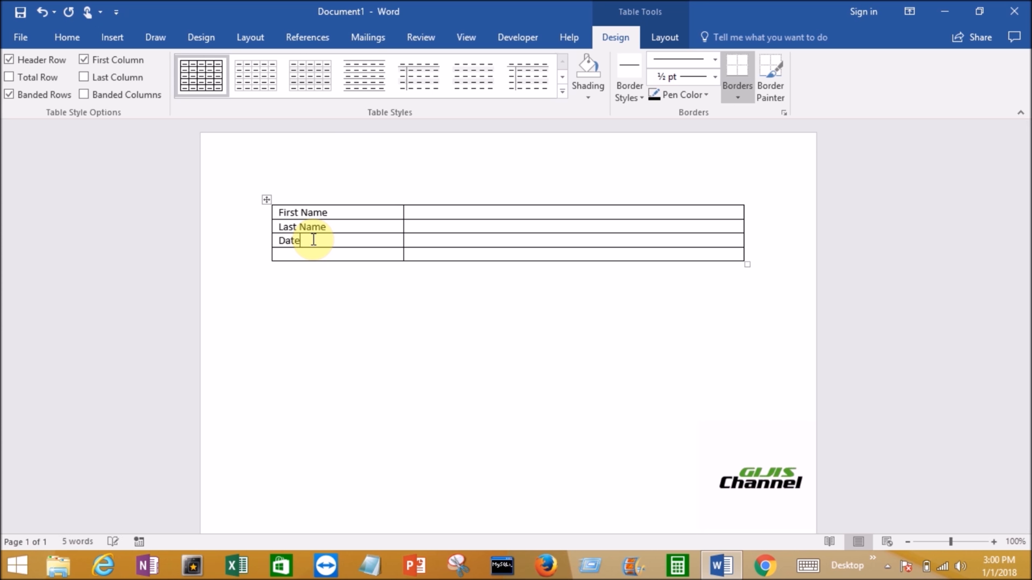
{"action": "type", "text": " of birth"}
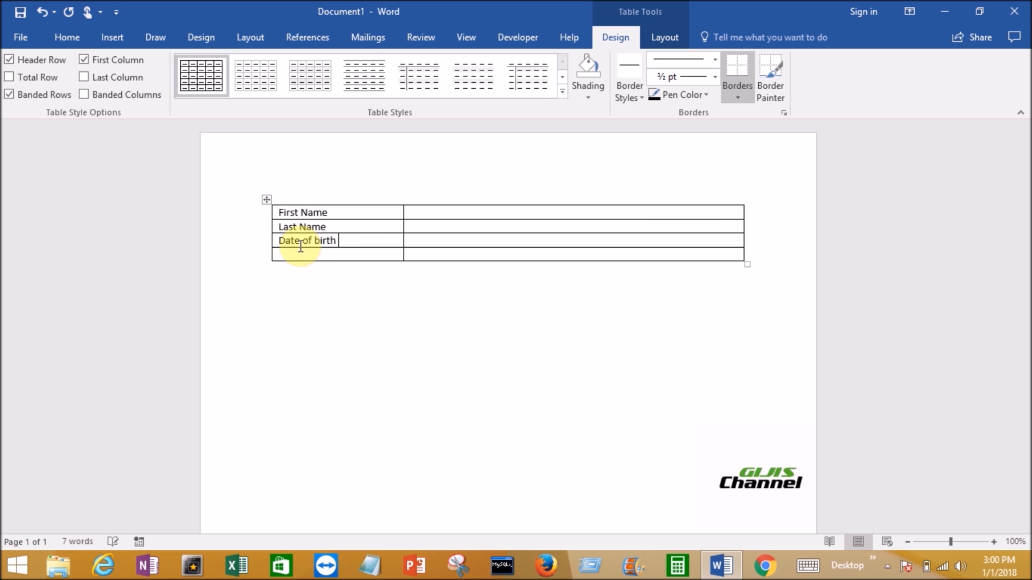
{"action": "left_click", "coordinate": [302, 255]}
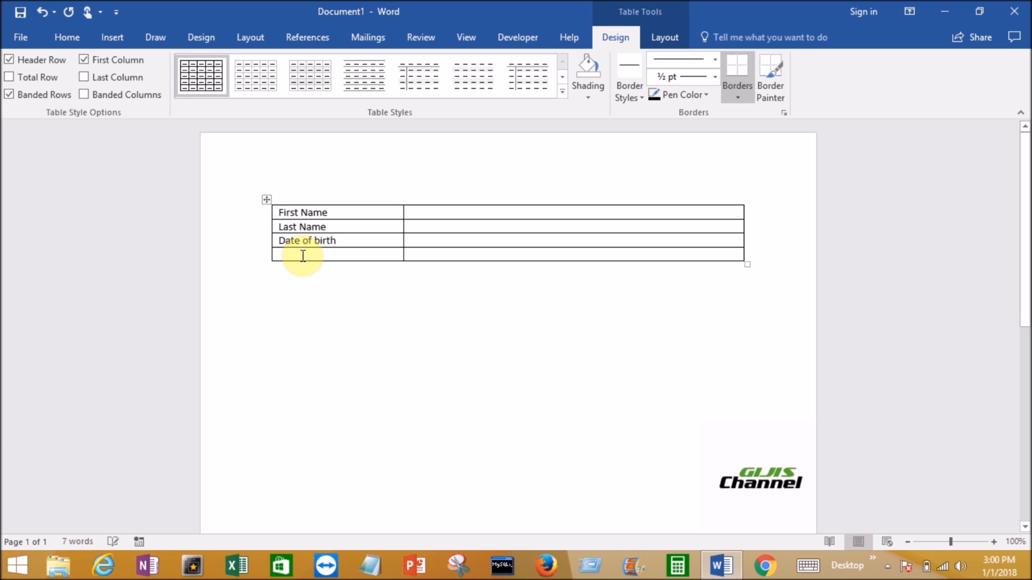
{"action": "type", "text": "Gender"}
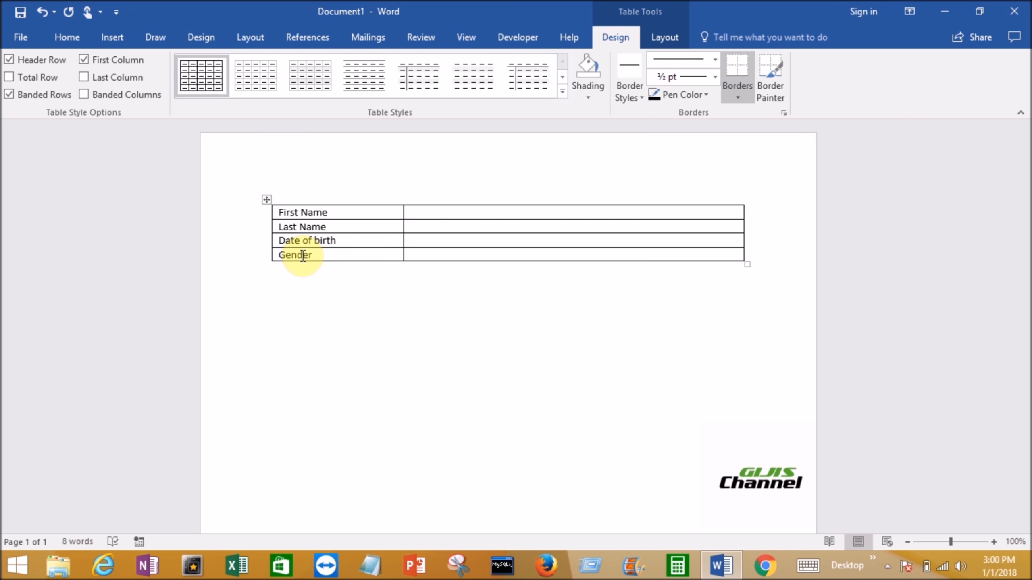
{"action": "left_click", "coordinate": [266, 394]}
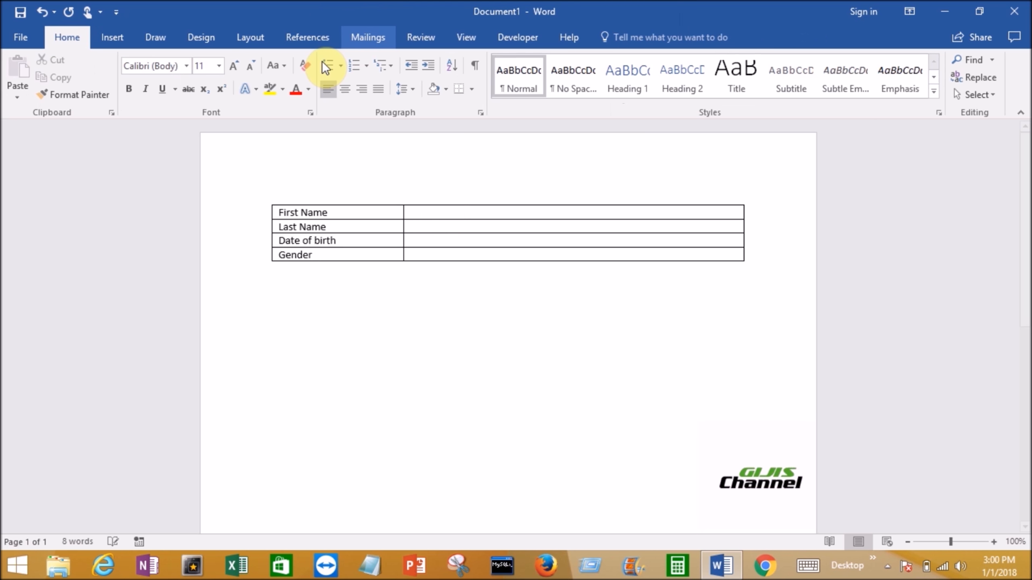
- Insert a rich text content control in the empty cell beside First Name and another beside Last Name
{"action": "left_click", "coordinate": [519, 37]}
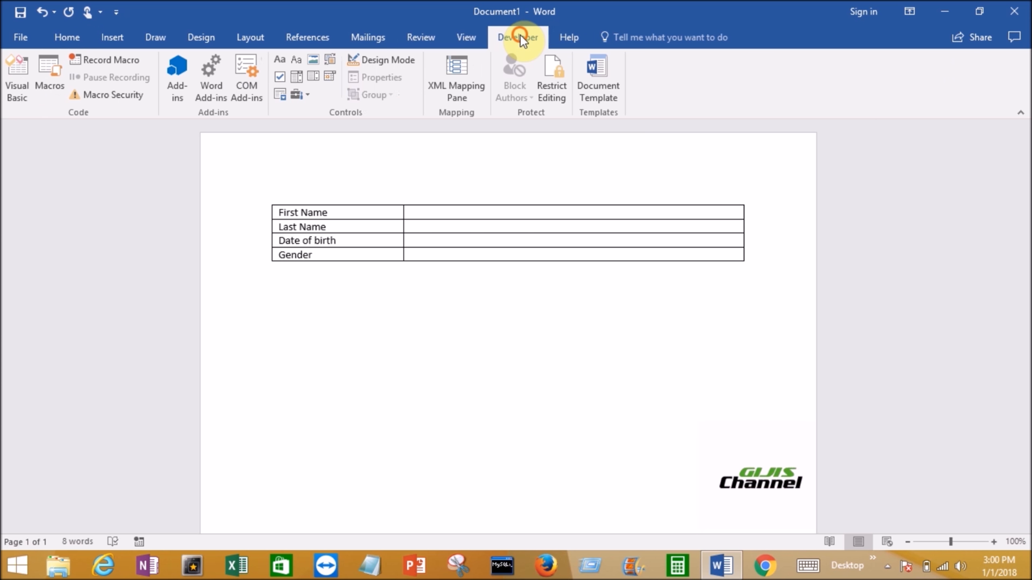
{"action": "left_click", "coordinate": [222, 310]}
{"action": "left_click", "coordinate": [264, 171]}
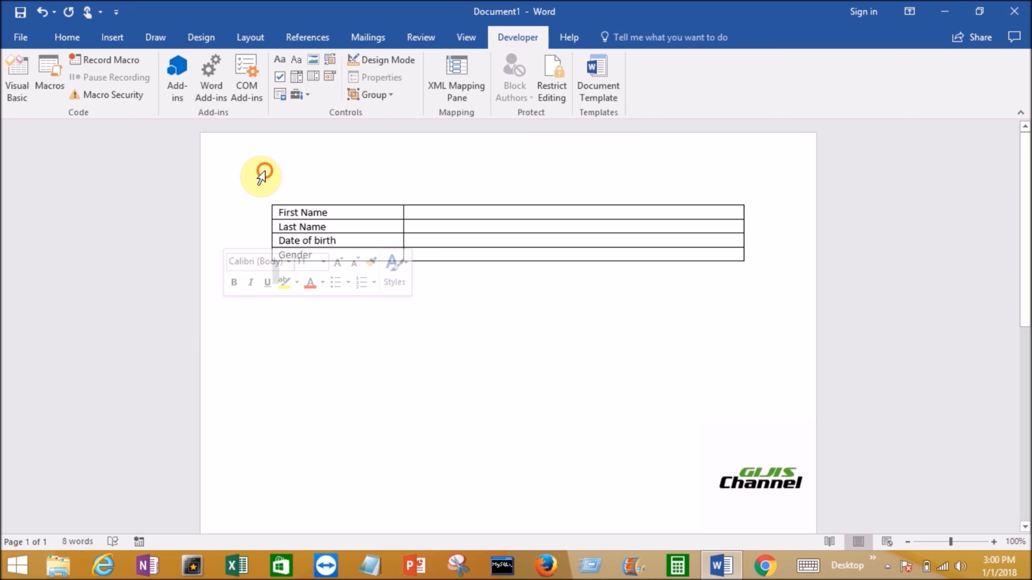
{"action": "left_click_drag", "start_coordinate": [261, 176], "coordinate": [345, 218]}
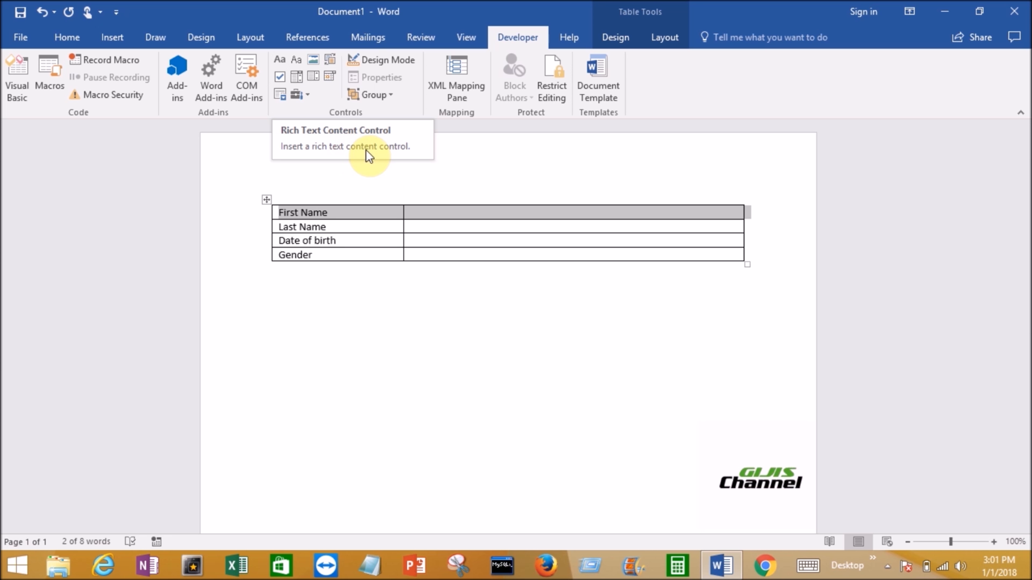
{"action": "left_click", "coordinate": [277, 61]}
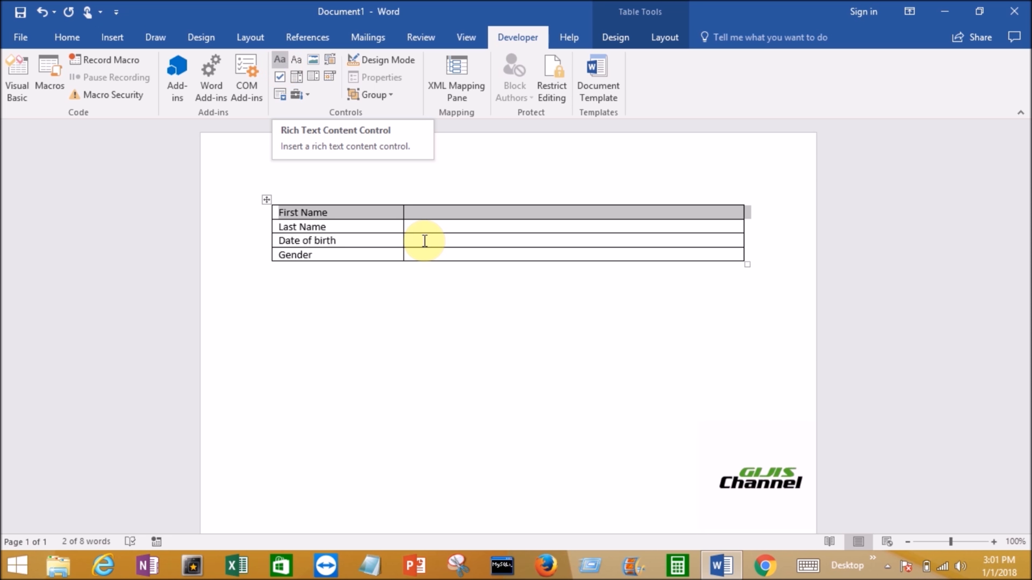
{"action": "left_click", "coordinate": [426, 218]}
{"action": "left_click", "coordinate": [423, 213]}
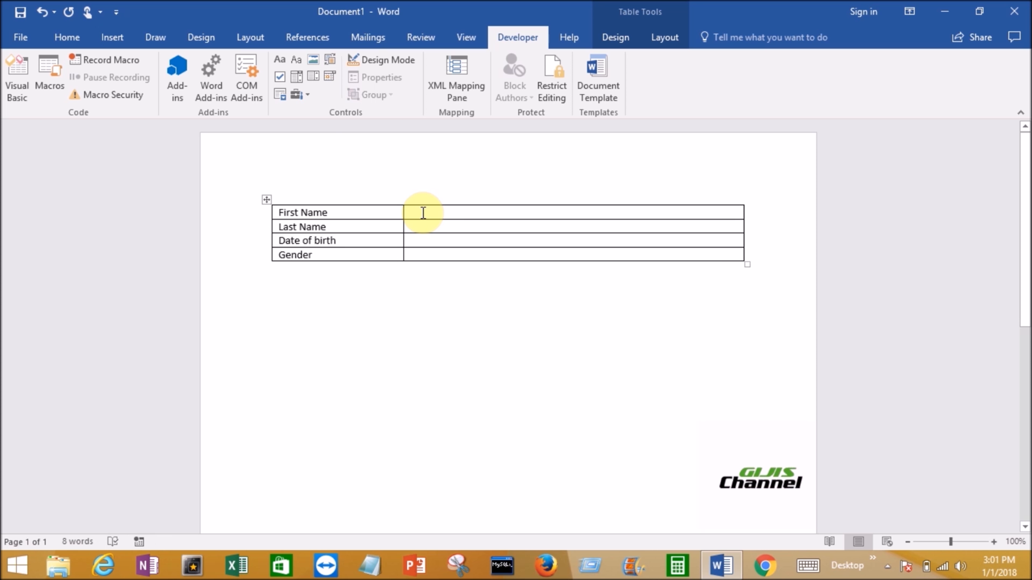
{"action": "left_click", "coordinate": [281, 62]}
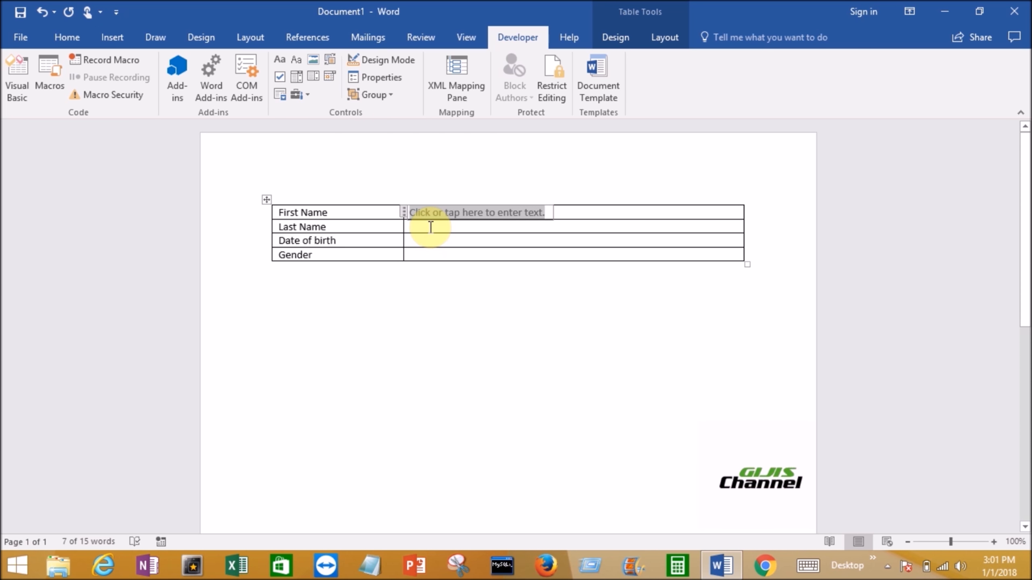
{"action": "left_click", "coordinate": [429, 227]}
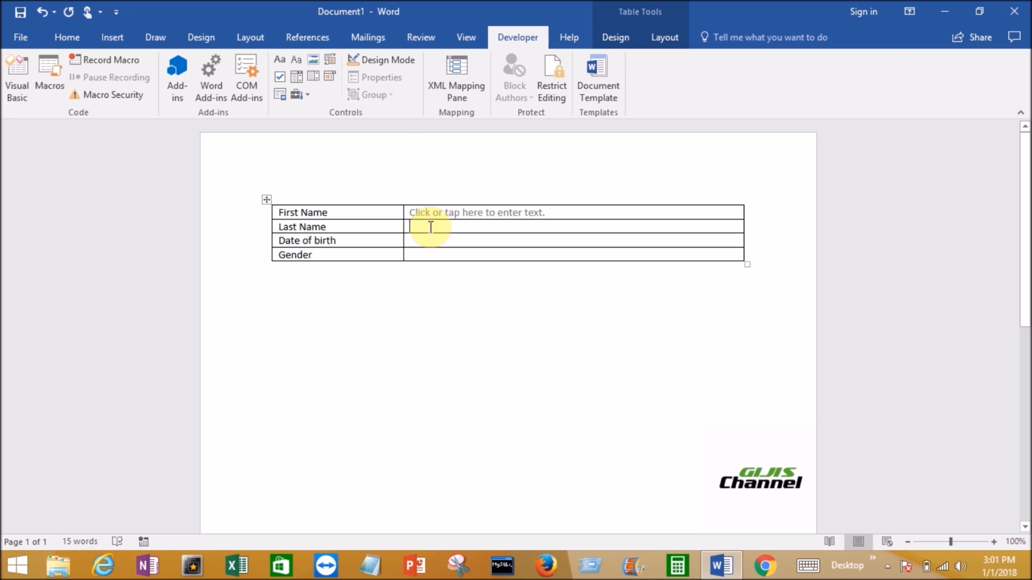
{"action": "left_click", "coordinate": [281, 62]}
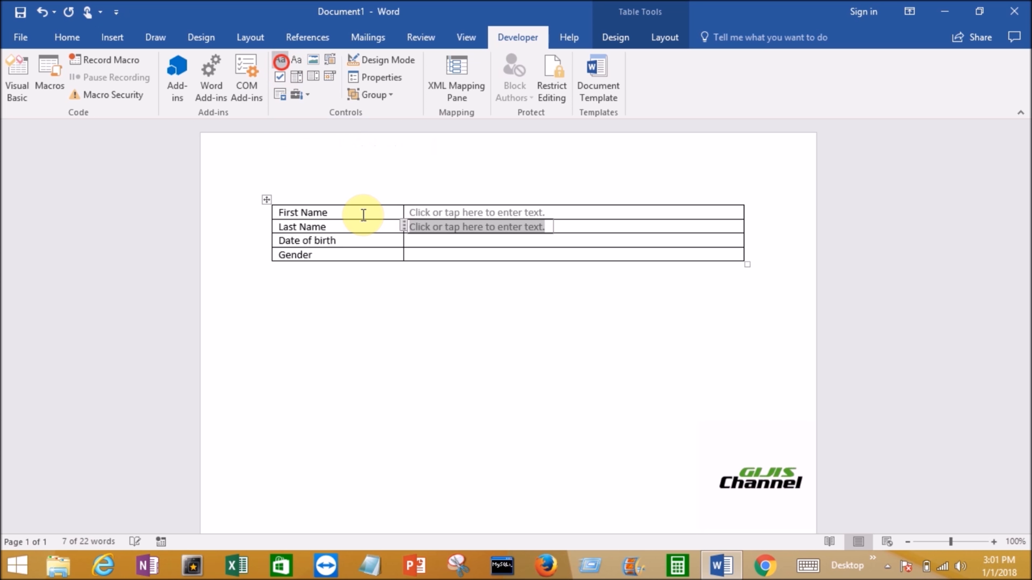
- Insert a date picker content control beside Date of birth and a drop-down list content control beside Gender
{"action": "left_click", "coordinate": [416, 244]}
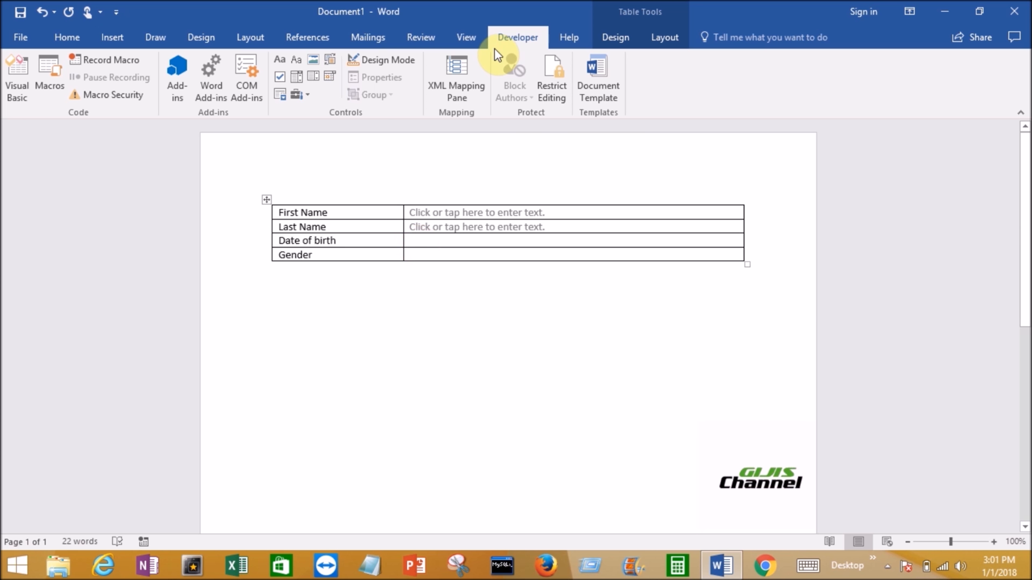
{"action": "left_click", "coordinate": [331, 79]}
{"action": "left_click", "coordinate": [429, 256]}
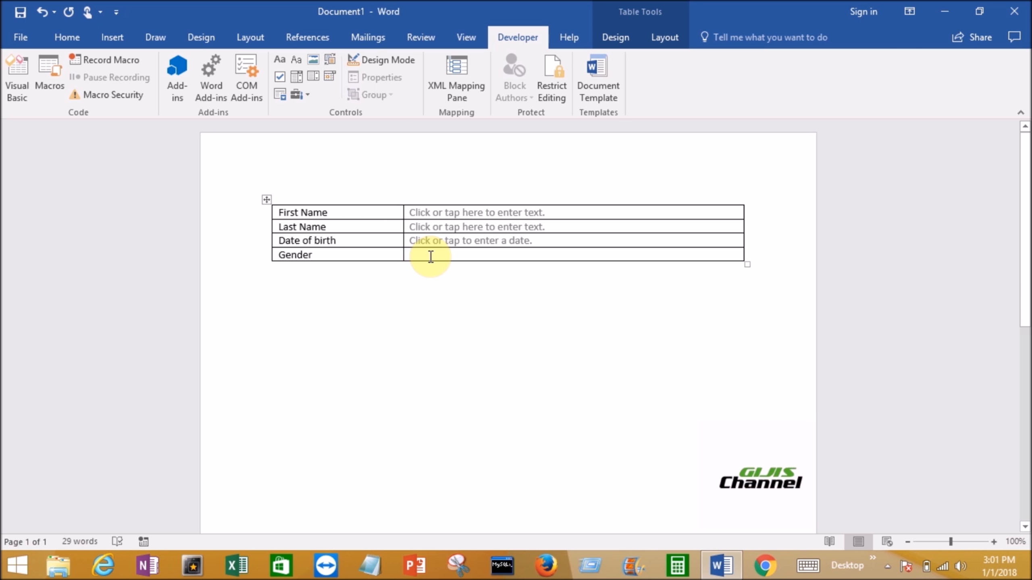
{"action": "left_click", "coordinate": [313, 79]}
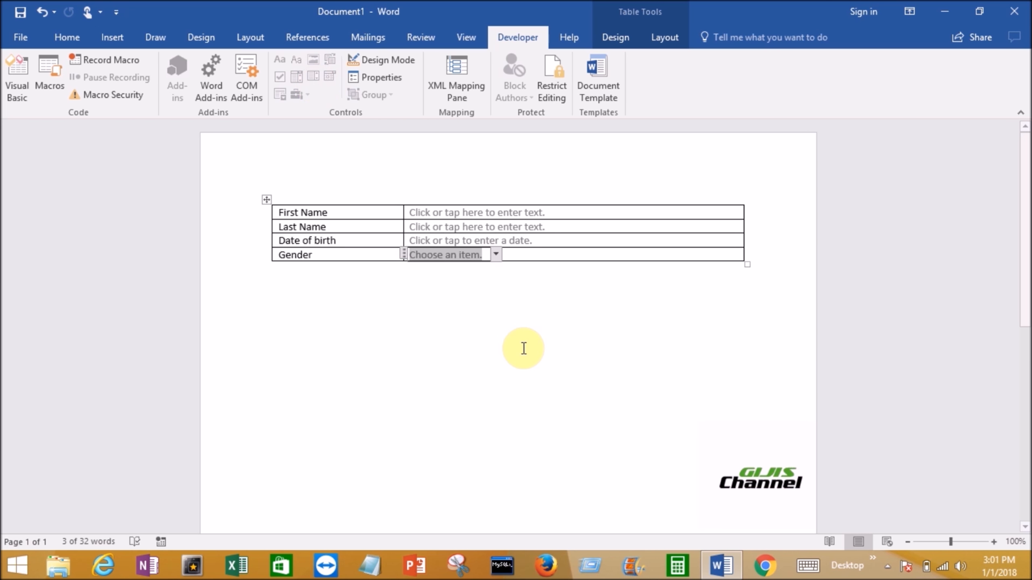
- Open the new Gender drop-down list to check which choices it offers
{"action": "left_click", "coordinate": [500, 325]}
{"action": "left_click", "coordinate": [467, 257]}
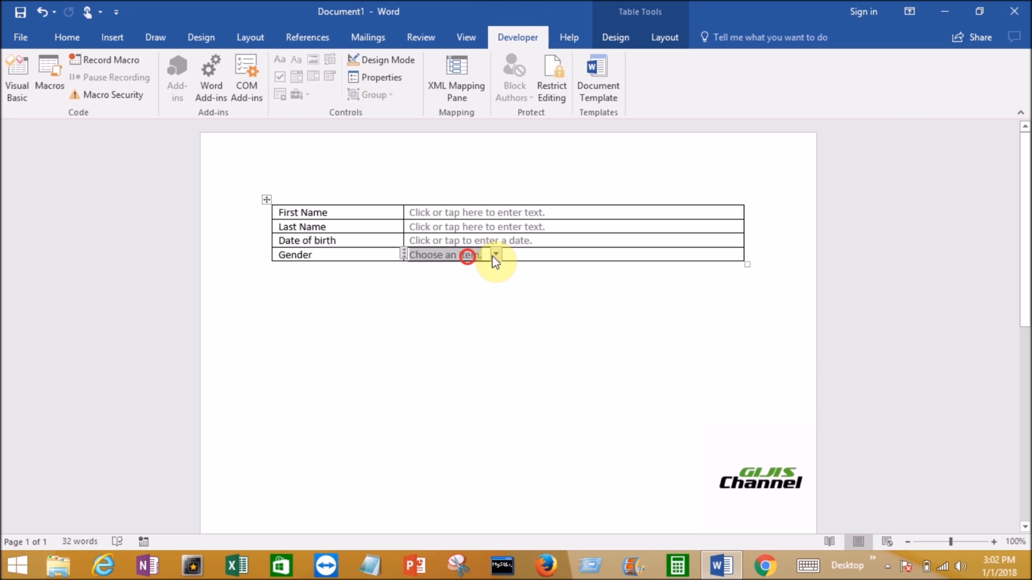
{"action": "left_click", "coordinate": [495, 255]}
{"action": "left_click", "coordinate": [493, 300]}
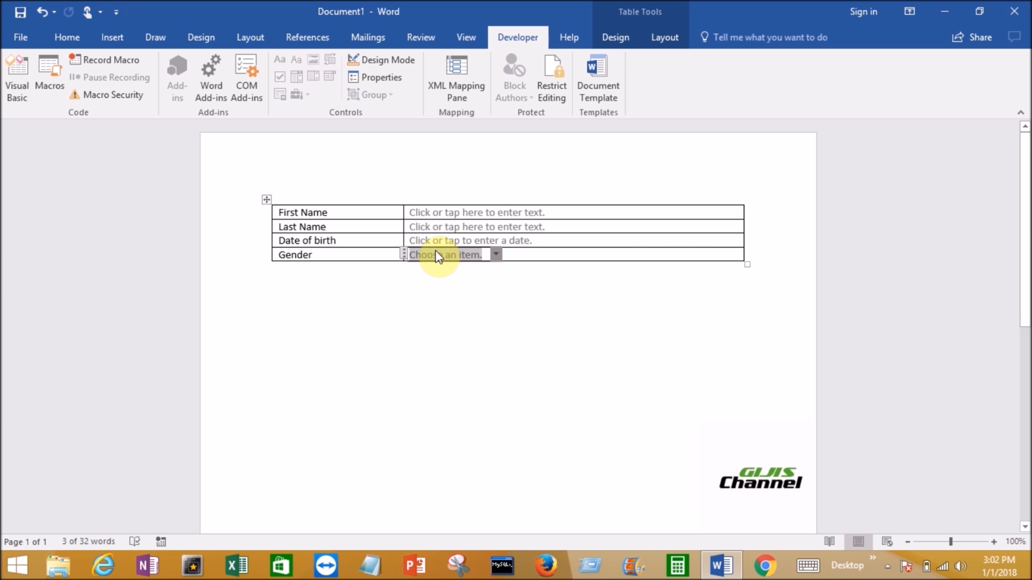
- Add the choice Male to the drop-down list in the Gender content control's properties
{"action": "left_click", "coordinate": [386, 79]}
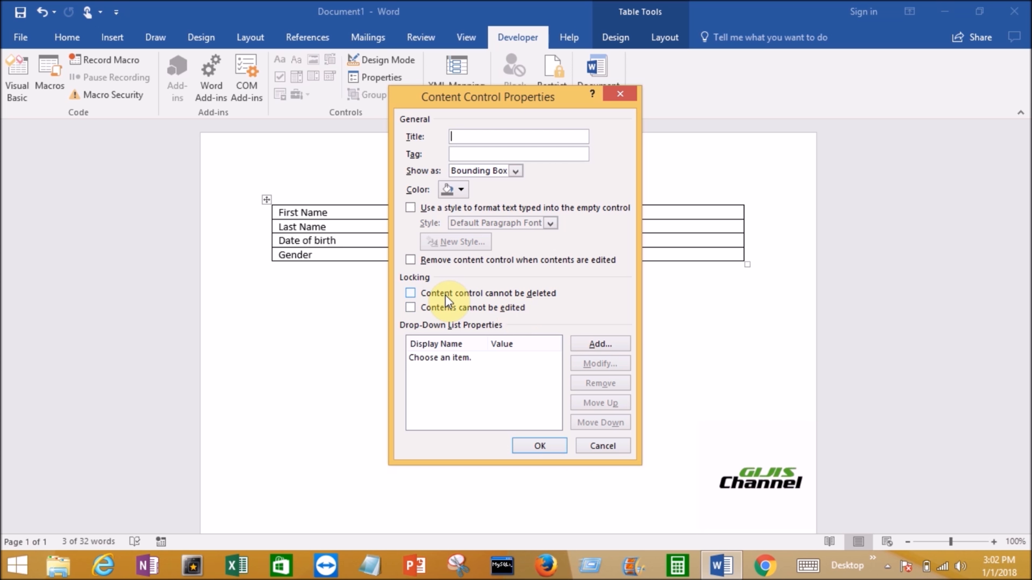
{"action": "left_click", "coordinate": [592, 345]}
{"action": "type", "text": "M"}
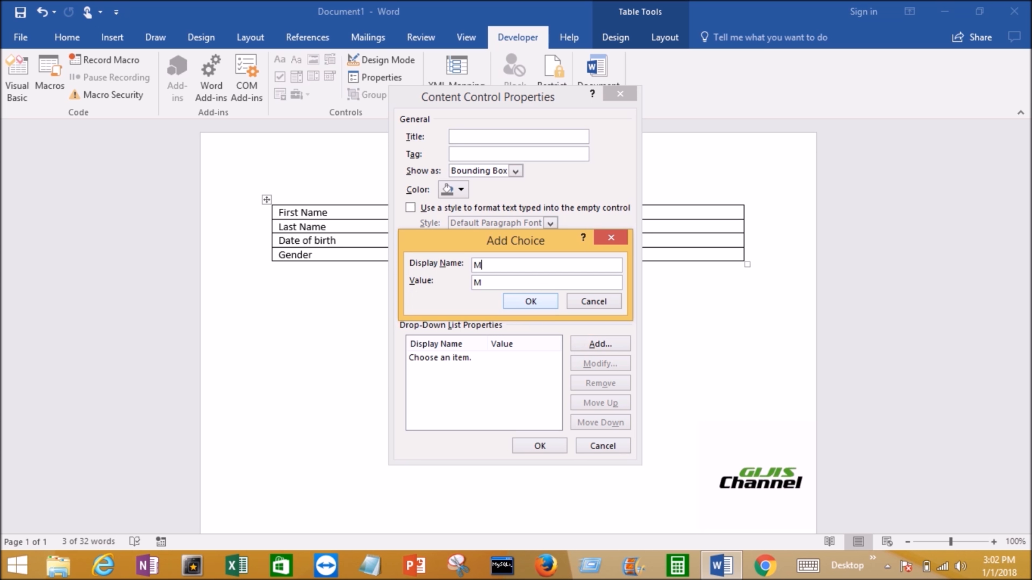
{"action": "type", "text": "ale"}
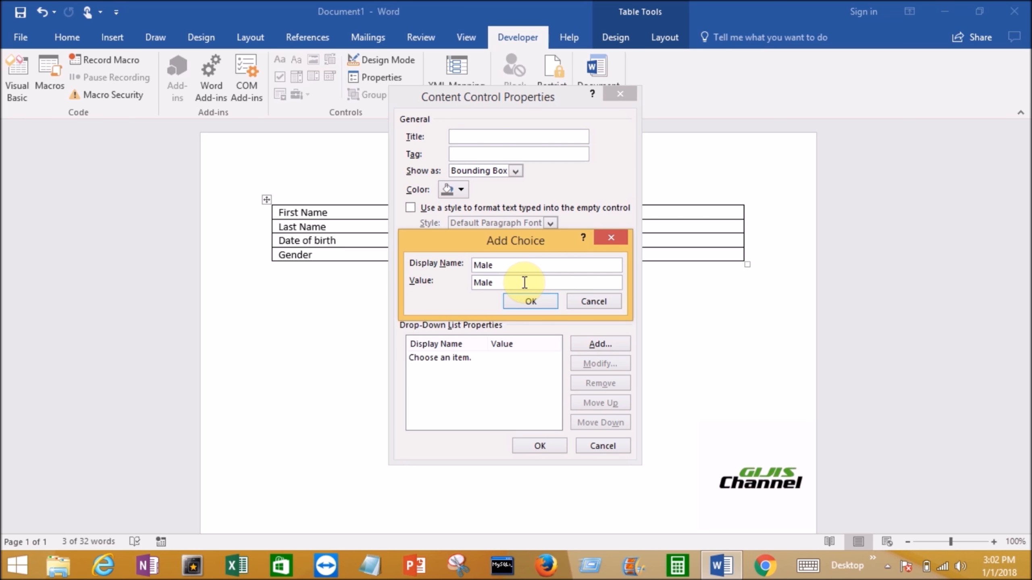
{"action": "left_click", "coordinate": [531, 301]}
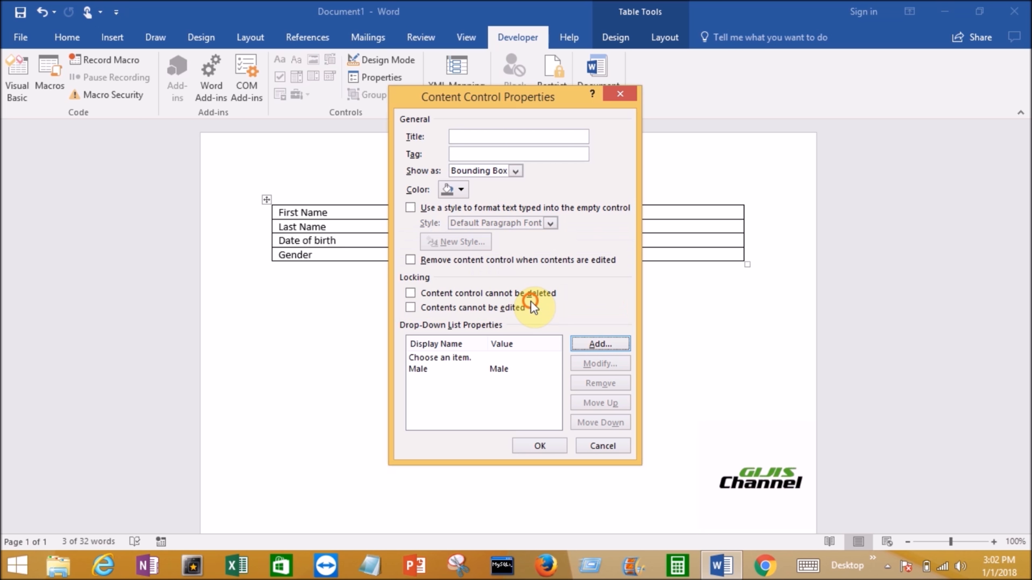
- Add the choice Female to the Gender drop-down list and apply the content control properties
{"action": "left_click", "coordinate": [590, 345]}
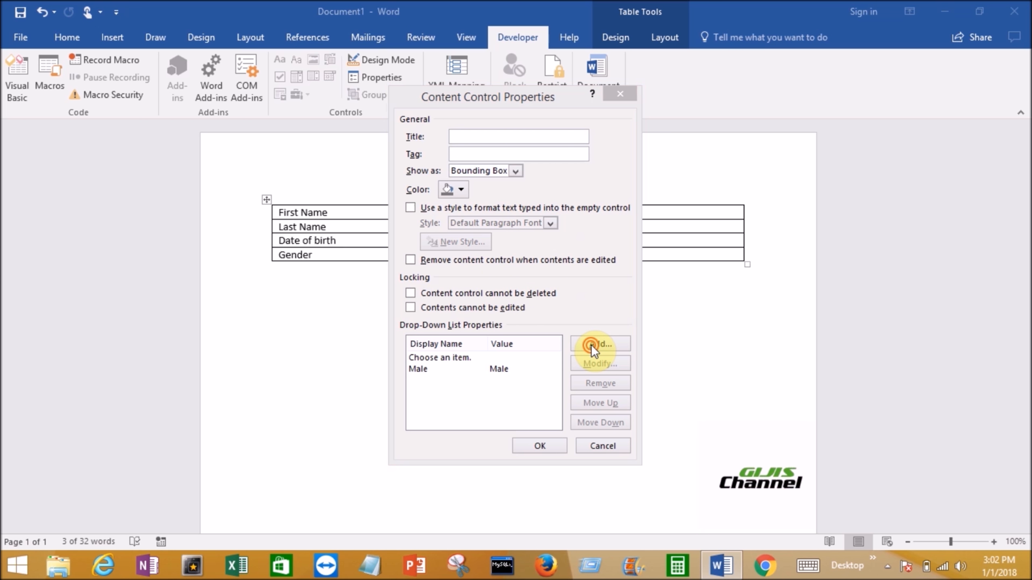
{"action": "type", "text": "Female"}
{"action": "left_click", "coordinate": [522, 301]}
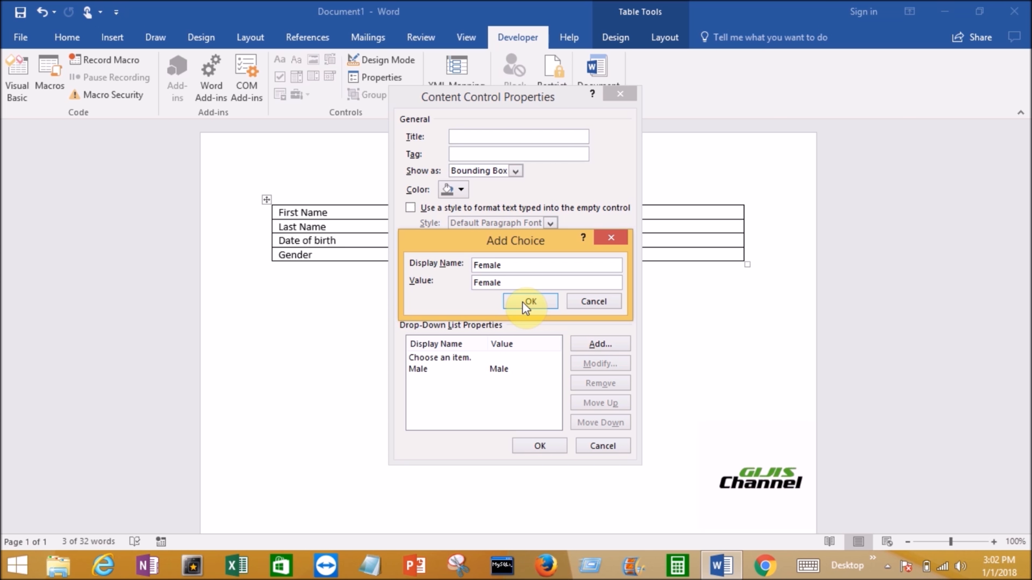
{"action": "left_click", "coordinate": [529, 304]}
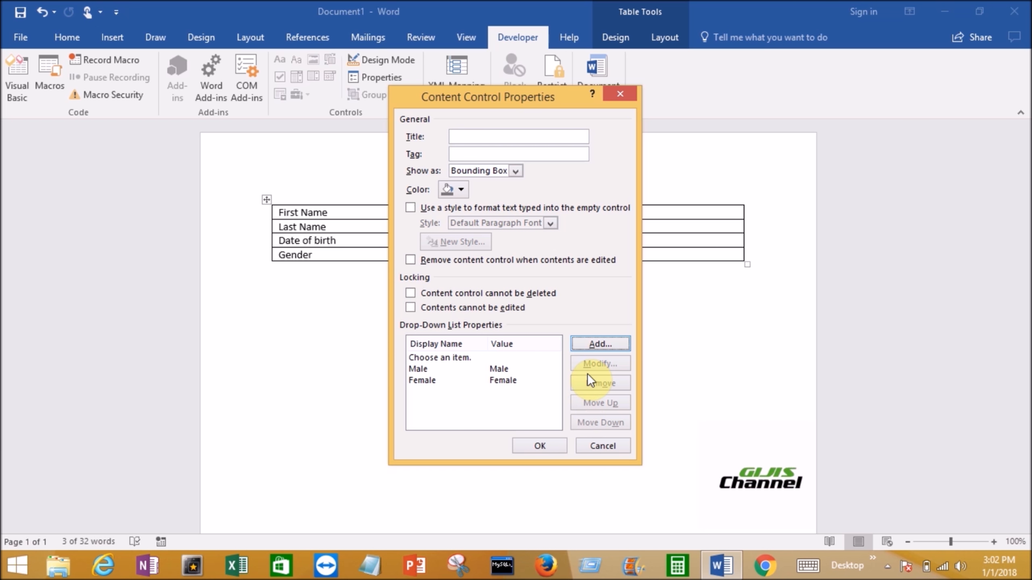
{"action": "left_click", "coordinate": [552, 446]}
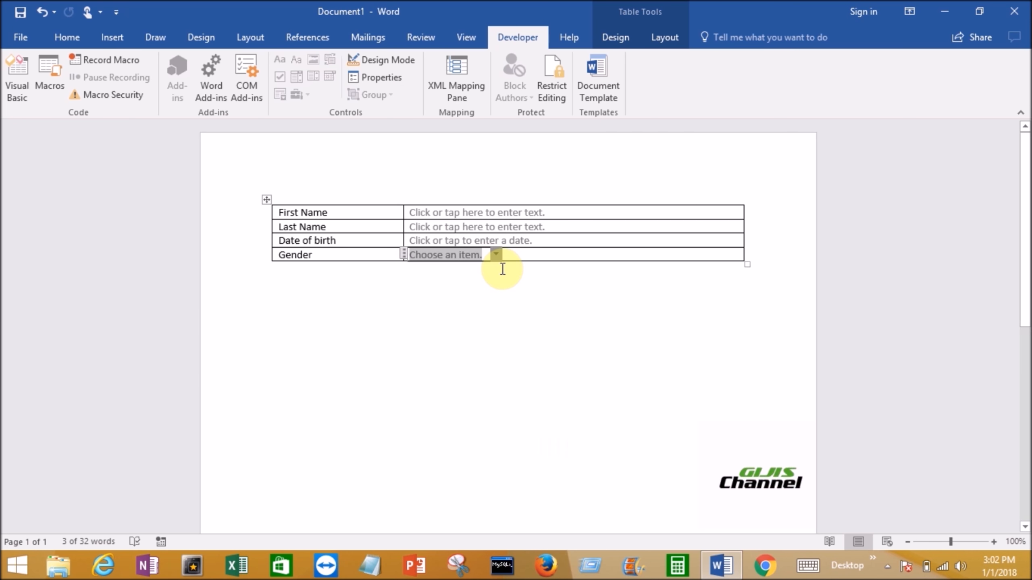
- Check the choices in the Gender drop-down list and view the document's Restrict Editing settings
{"action": "left_click", "coordinate": [495, 254]}
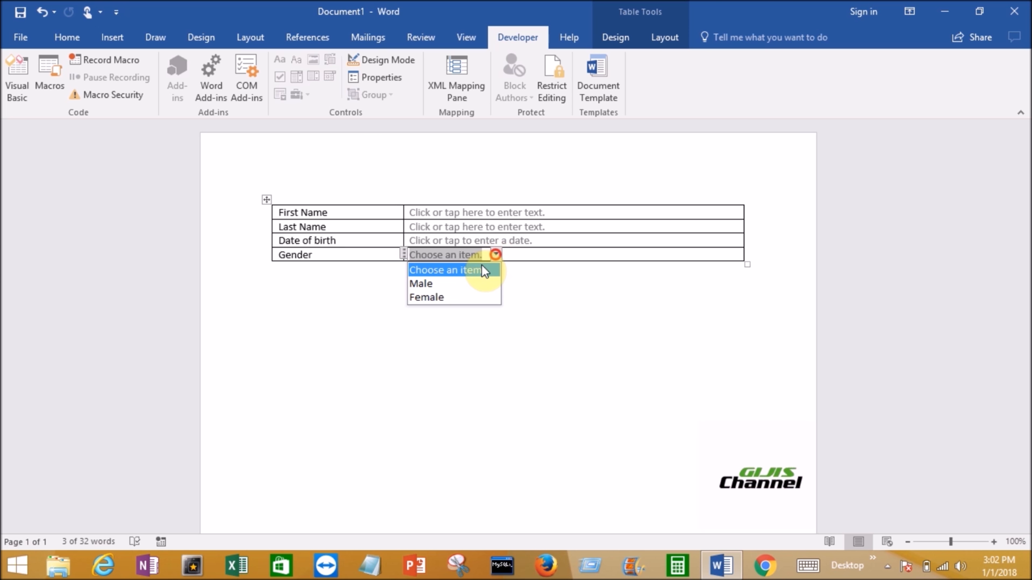
{"action": "left_click", "coordinate": [601, 331]}
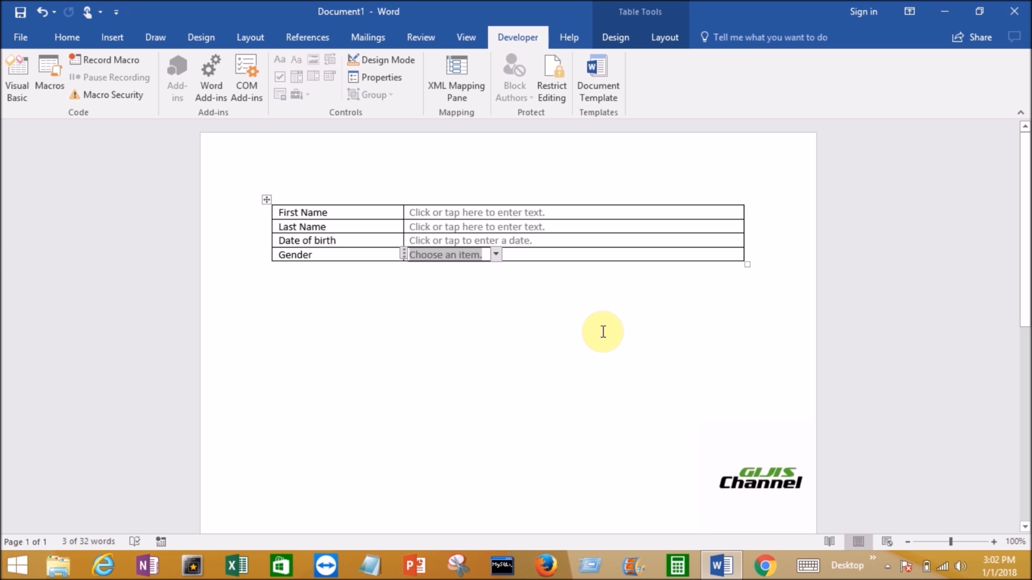
{"action": "left_click", "coordinate": [559, 90]}
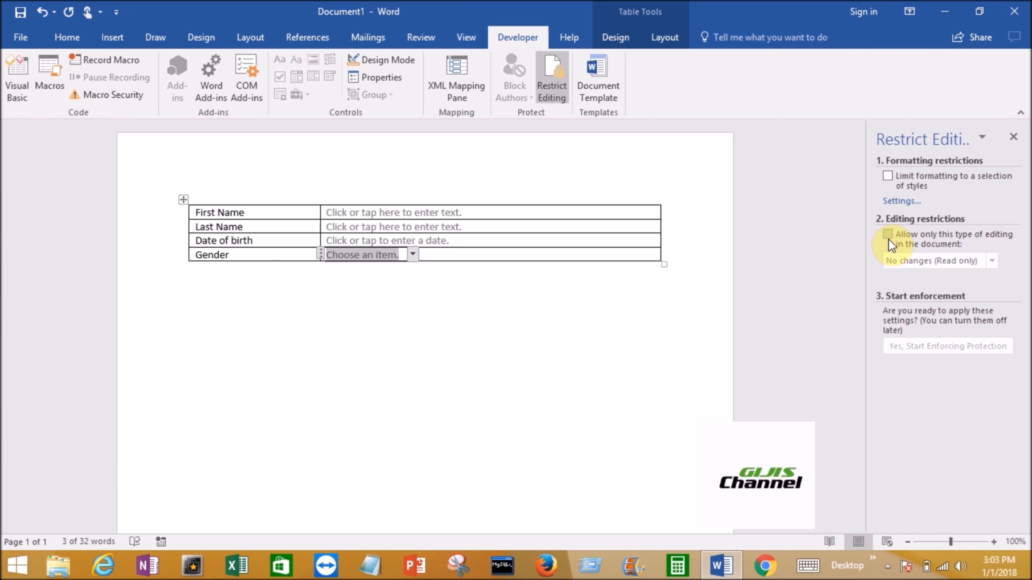
{"action": "left_click", "coordinate": [1013, 138]}
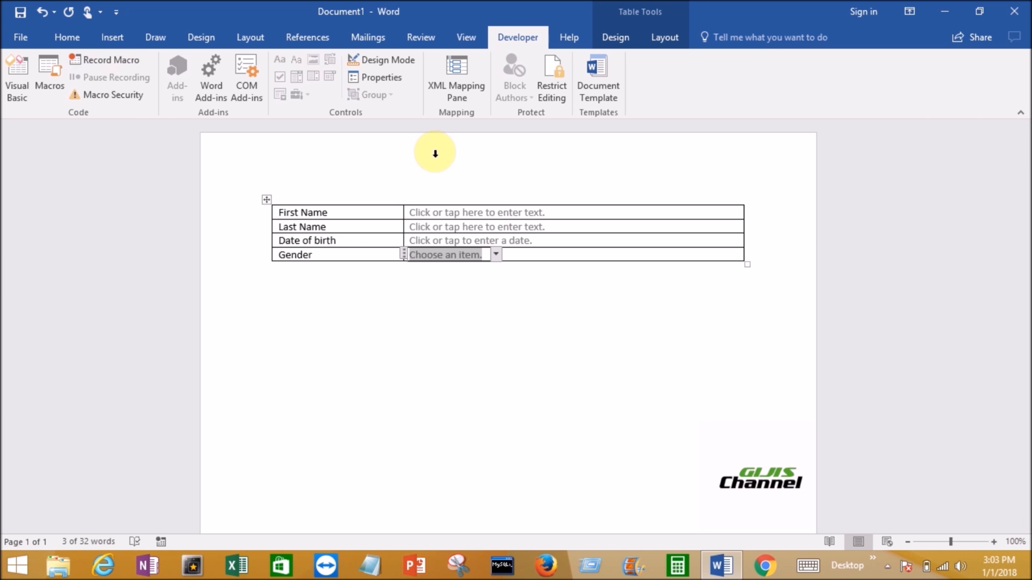
- Start saving the form under a new name and choose the Desktop as its location
{"action": "left_click", "coordinate": [19, 37]}
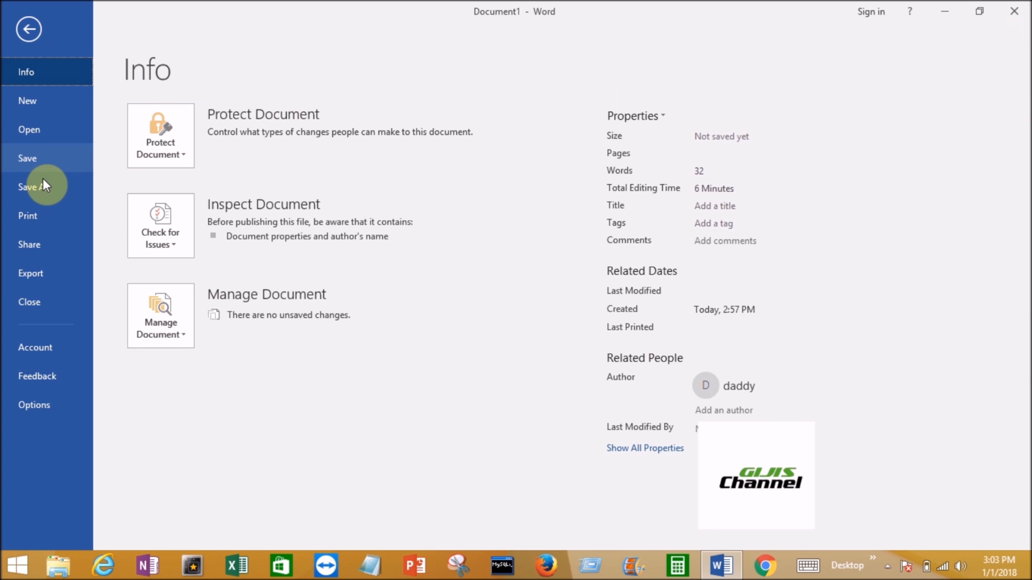
{"action": "left_click", "coordinate": [44, 187]}
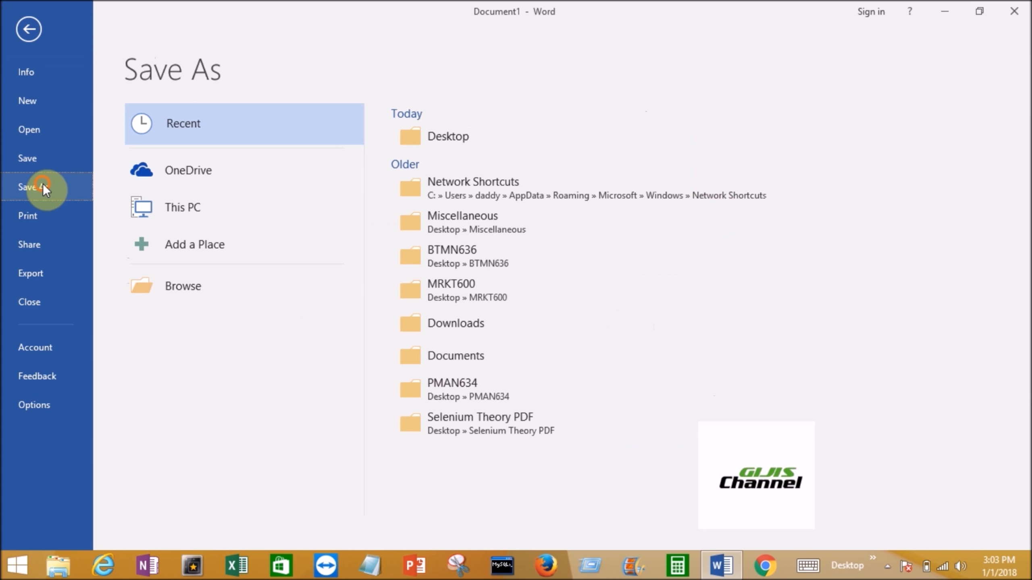
{"action": "left_click", "coordinate": [202, 287]}
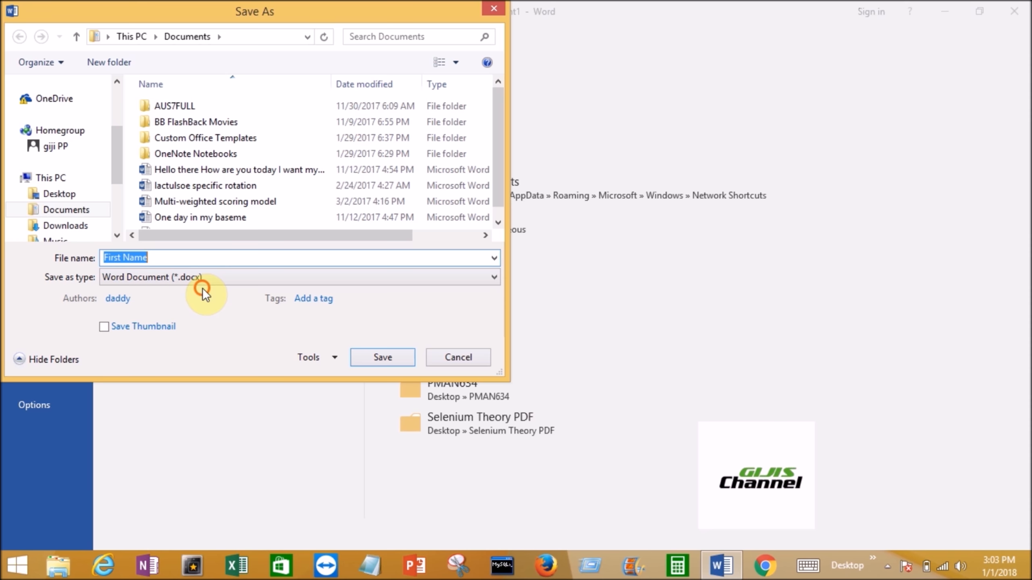
{"action": "left_click", "coordinate": [178, 259]}
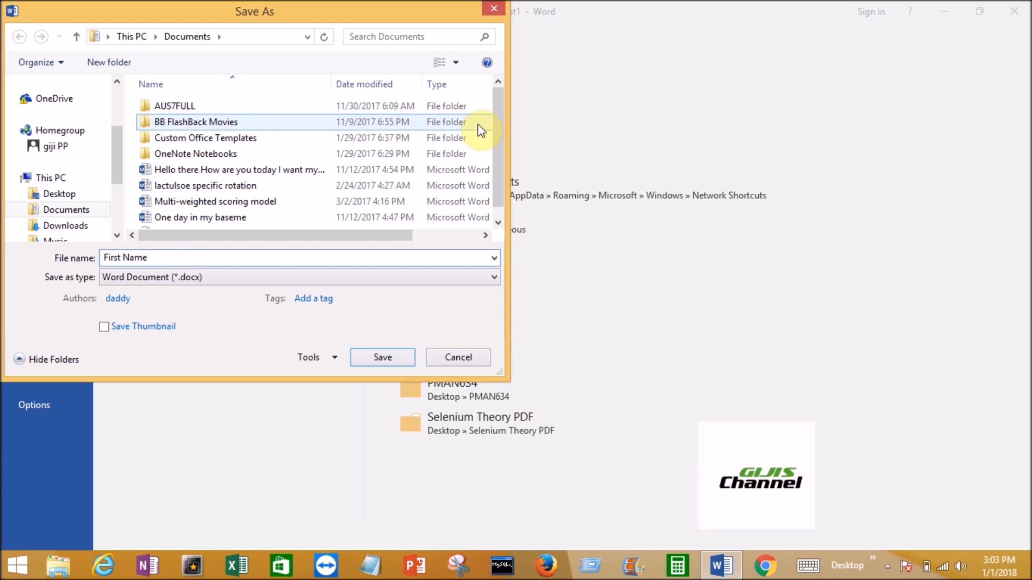
{"action": "left_click", "coordinate": [61, 191]}
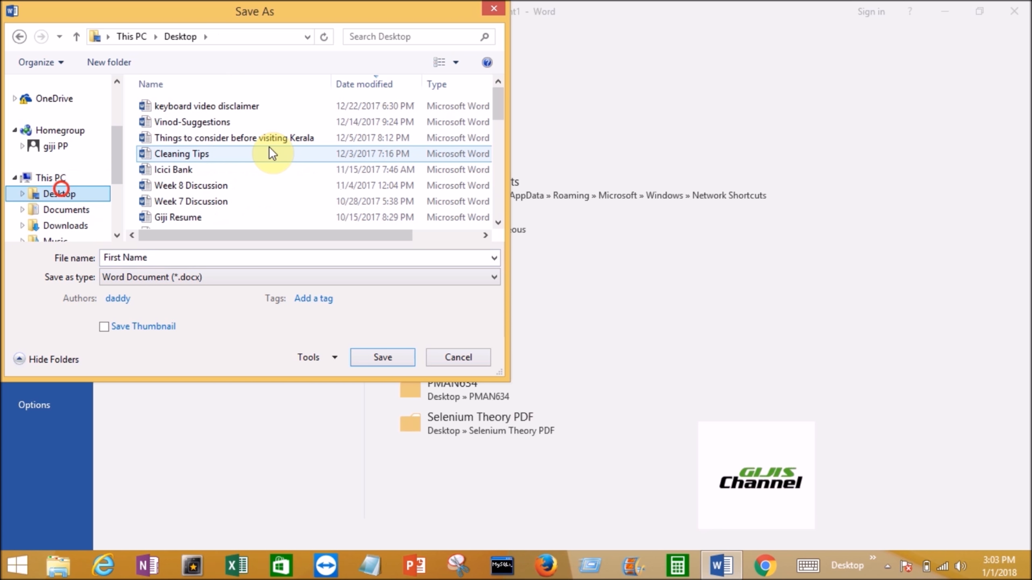
- Name the form file Drop down and save it as a Word document
{"action": "left_click", "coordinate": [164, 258]}
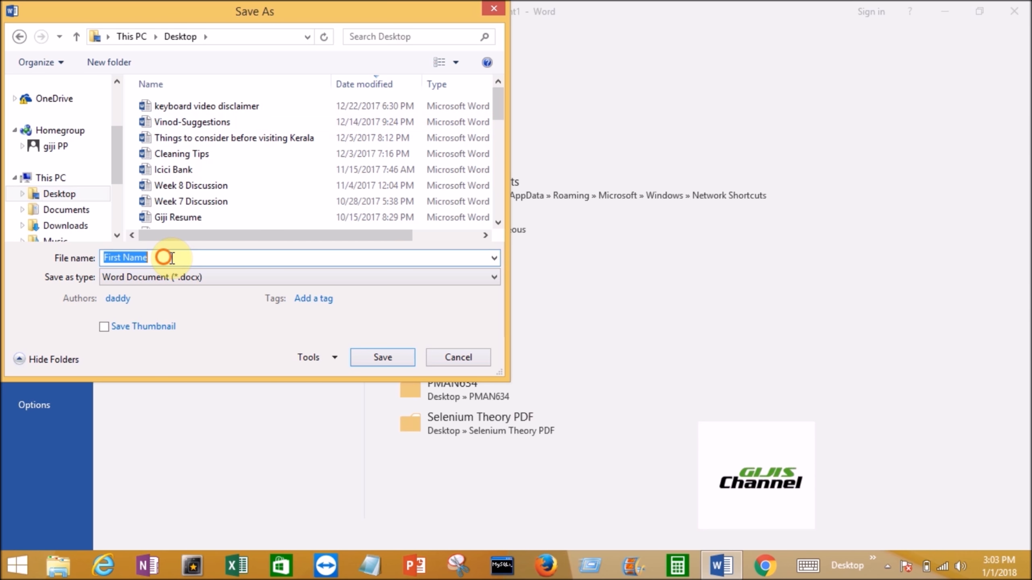
{"action": "left_click", "coordinate": [66, 267]}
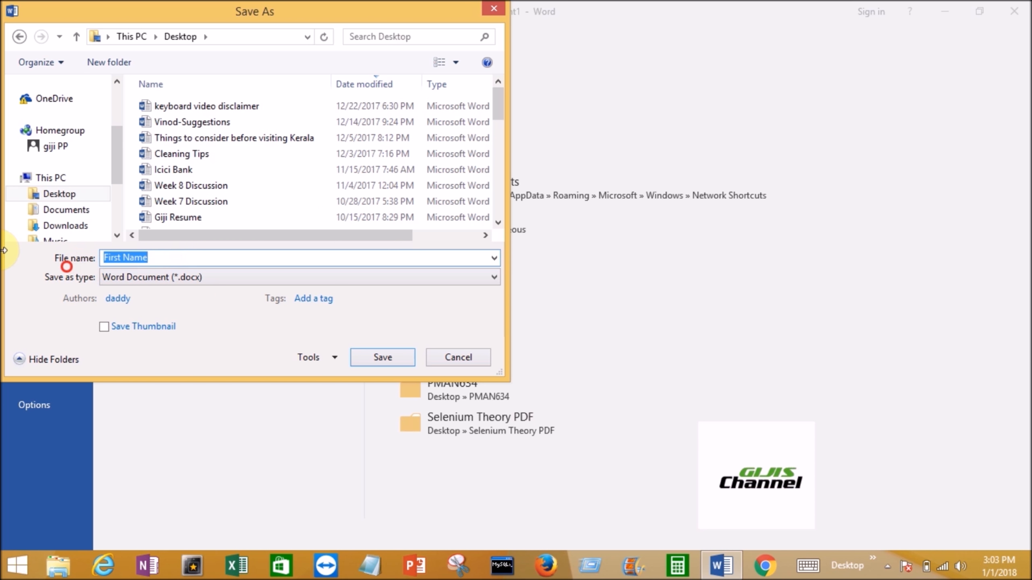
{"action": "type", "text": "Drop"}
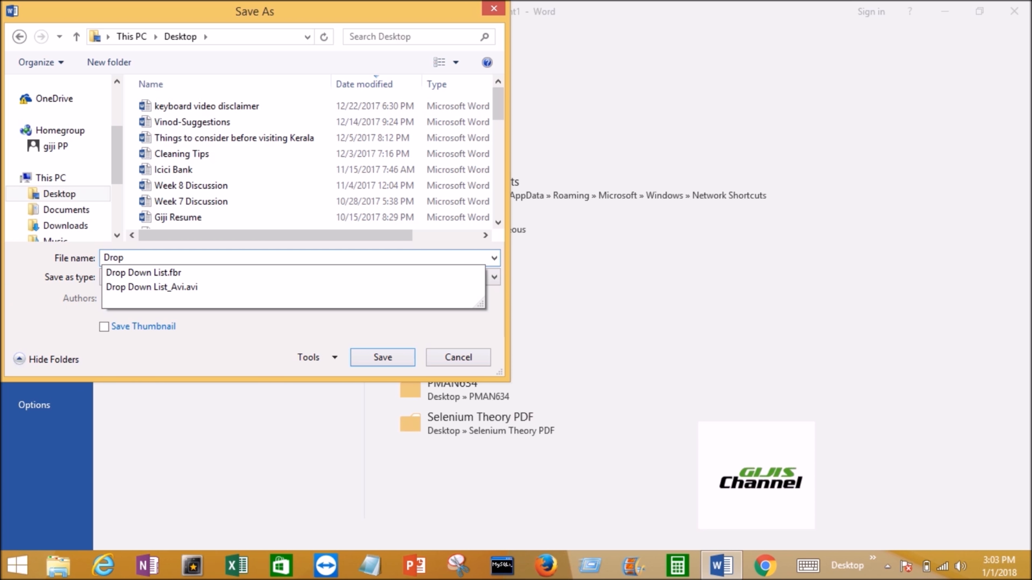
{"action": "type", "text": " down"}
{"action": "left_click", "coordinate": [166, 265]}
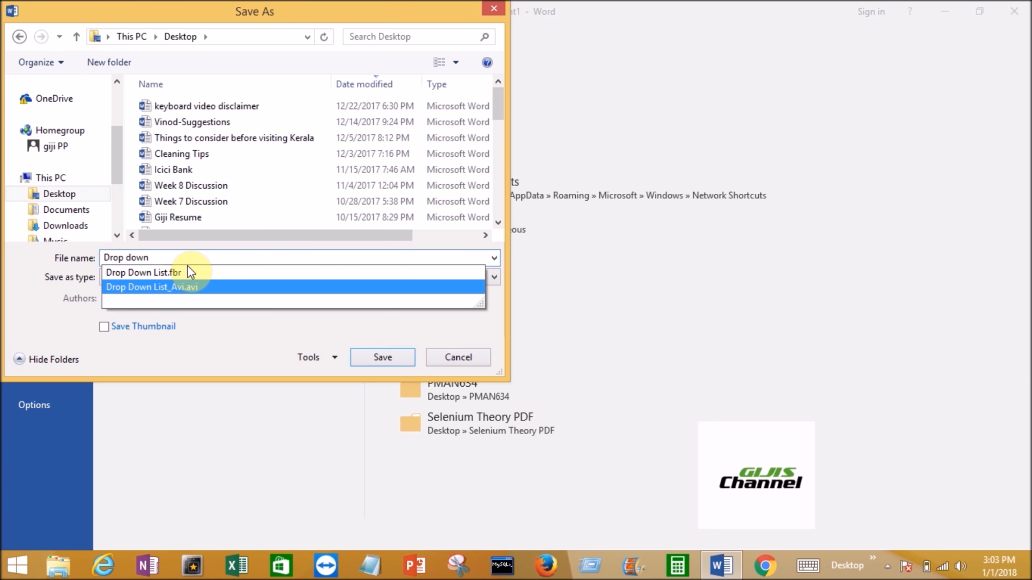
{"action": "left_click", "coordinate": [185, 259]}
{"action": "left_click", "coordinate": [376, 354]}
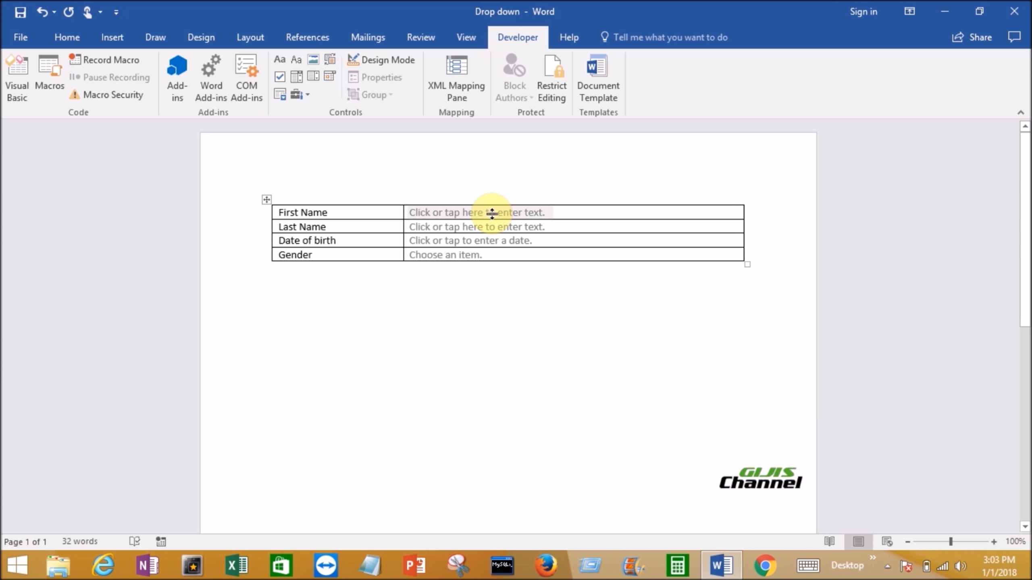
- Close the saved form and reopen Drop down.docx from Word's recent documents
{"action": "left_click", "coordinate": [1014, 16]}
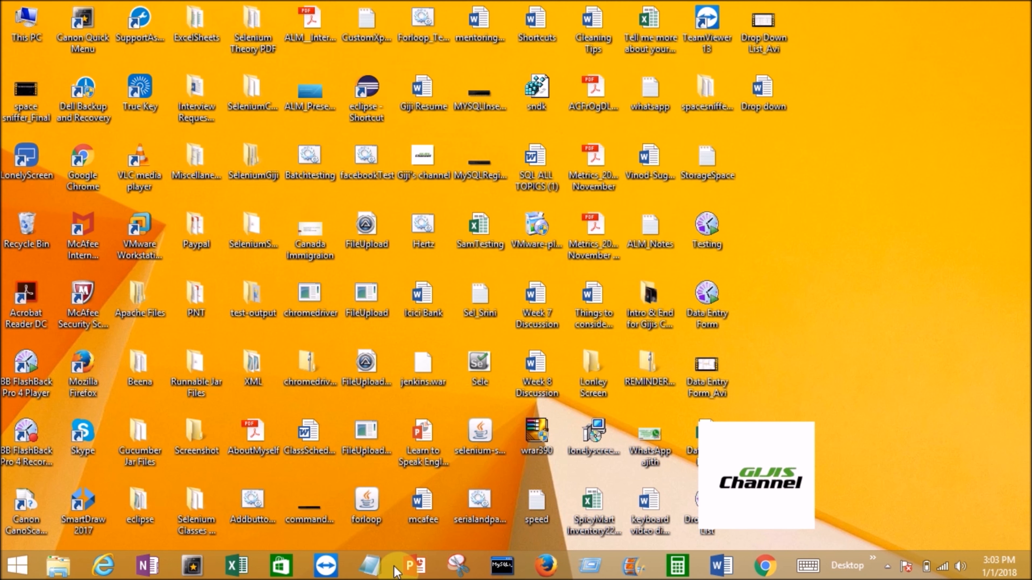
{"action": "left_click", "coordinate": [720, 567]}
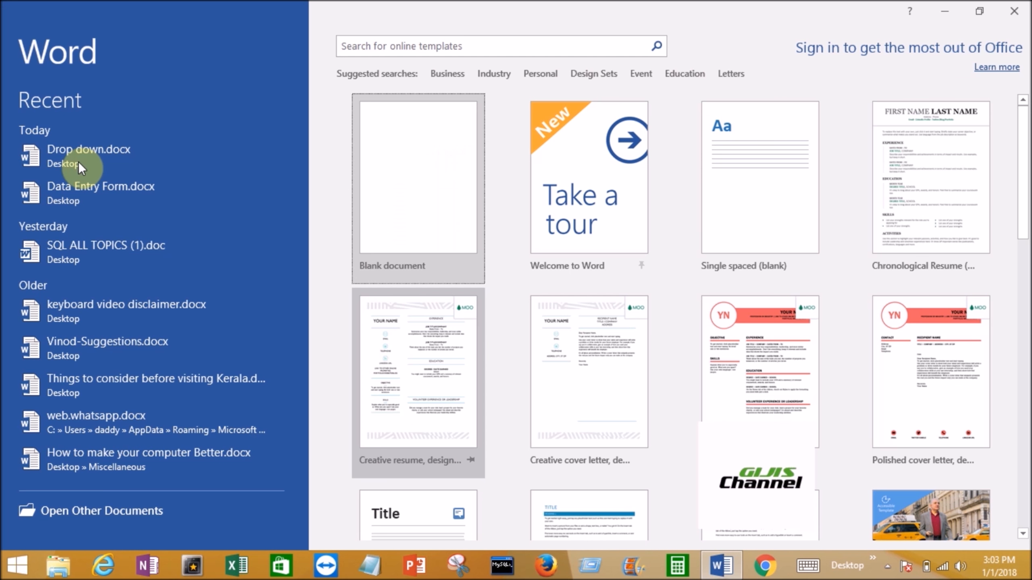
{"action": "left_click", "coordinate": [79, 163]}
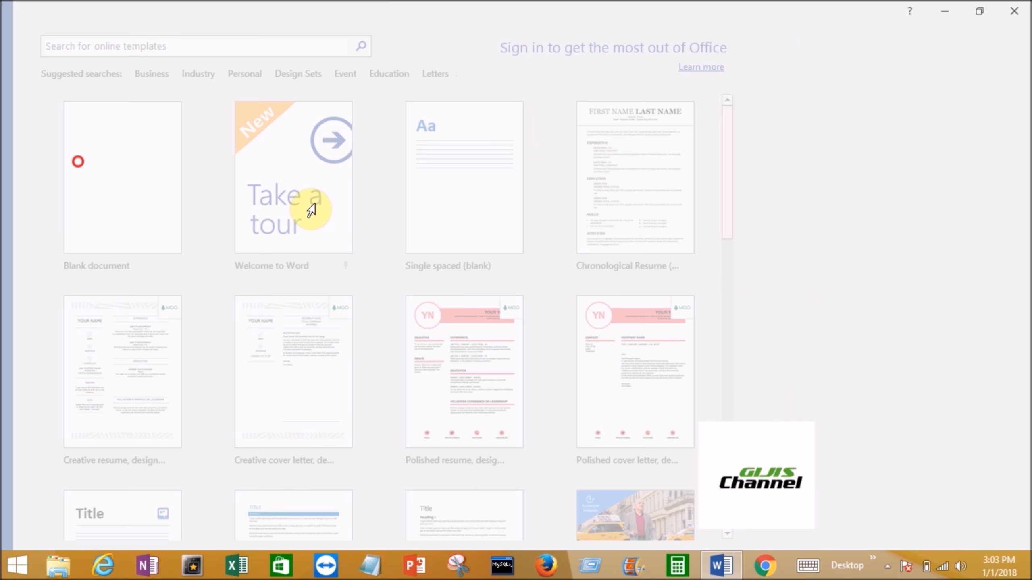
- Fill in the person's first name and last name in the form's two text controls
{"action": "left_click", "coordinate": [456, 215]}
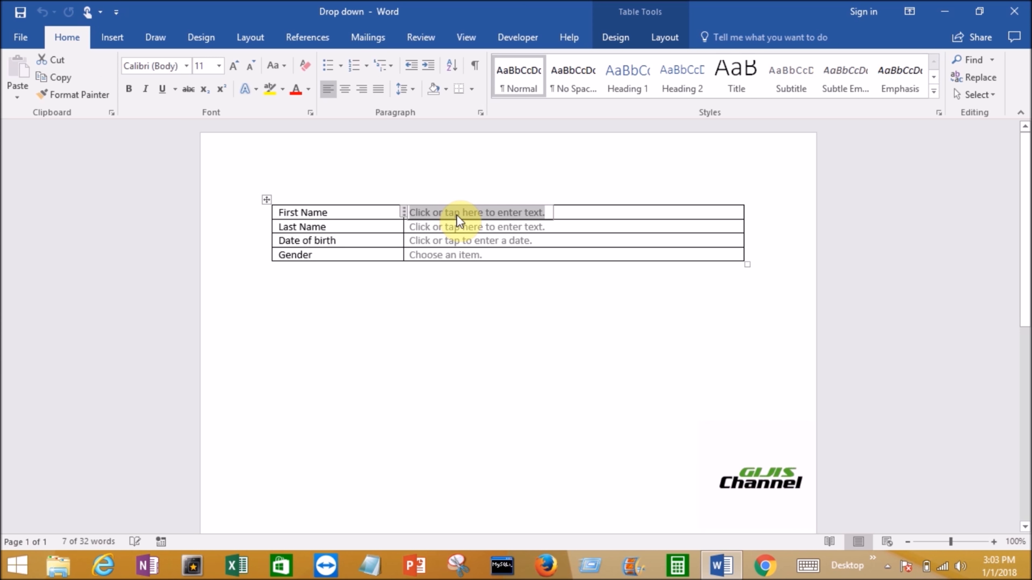
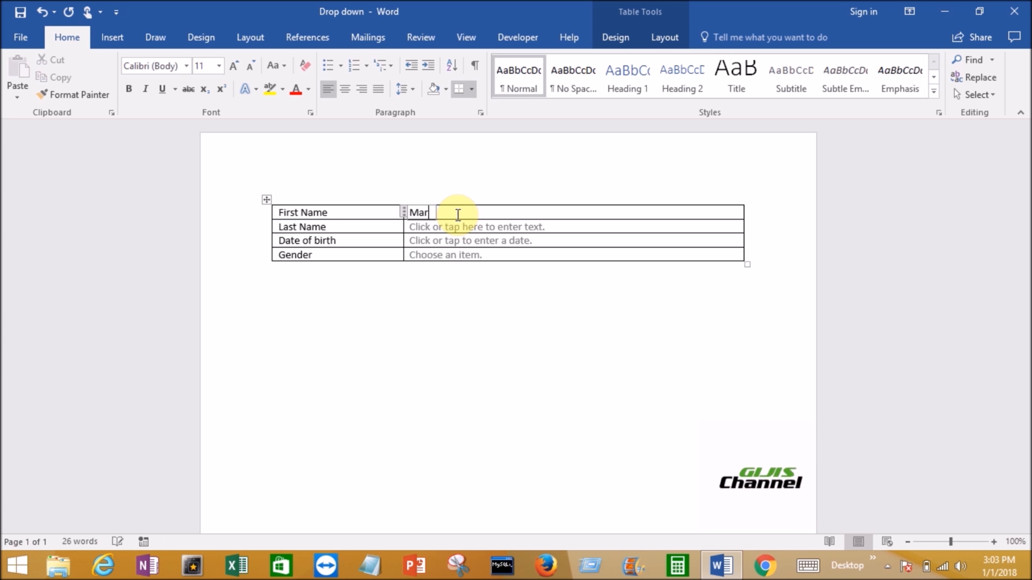
{"action": "left_click", "coordinate": [438, 231]}
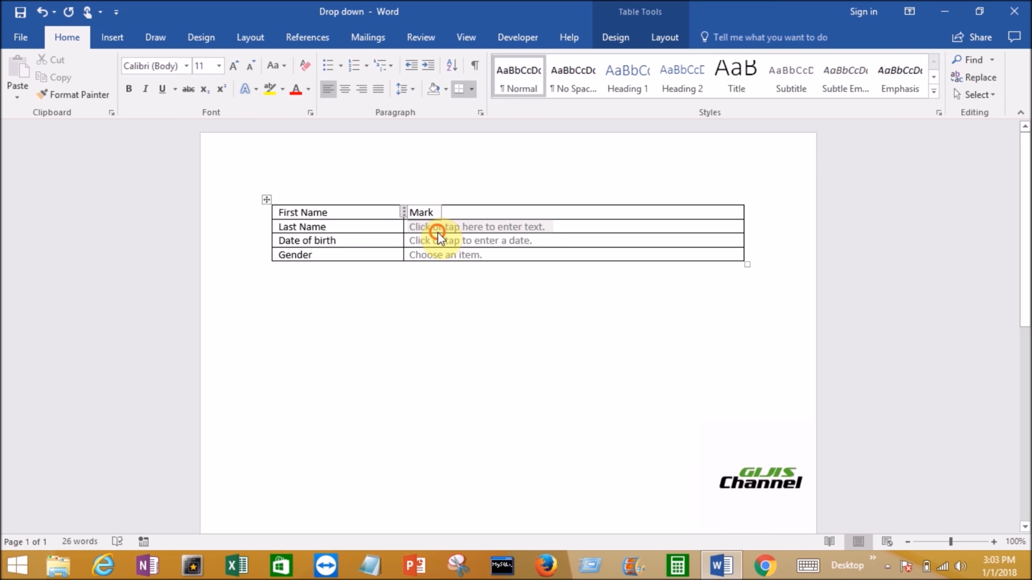
{"action": "left_click", "coordinate": [437, 233]}
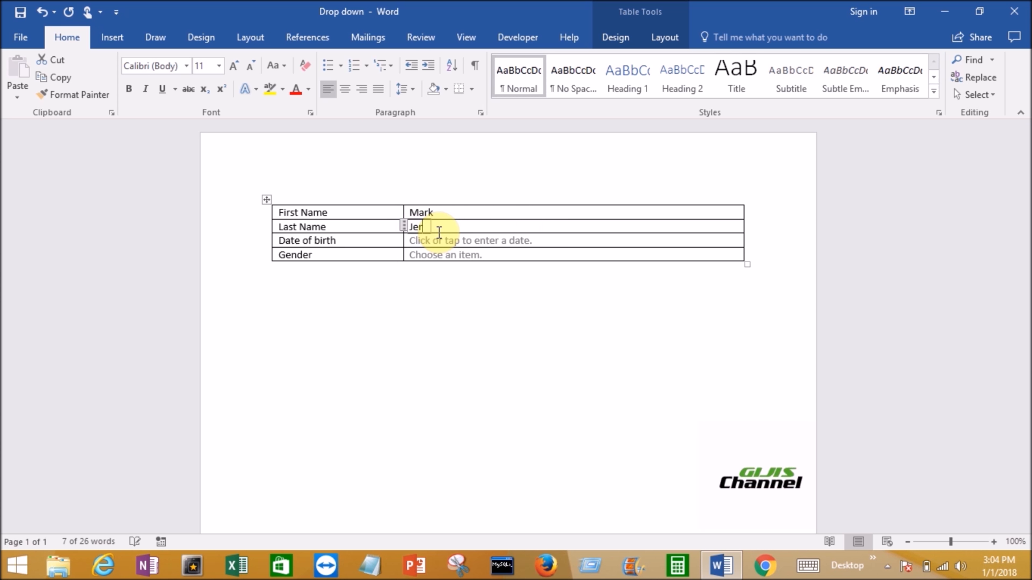
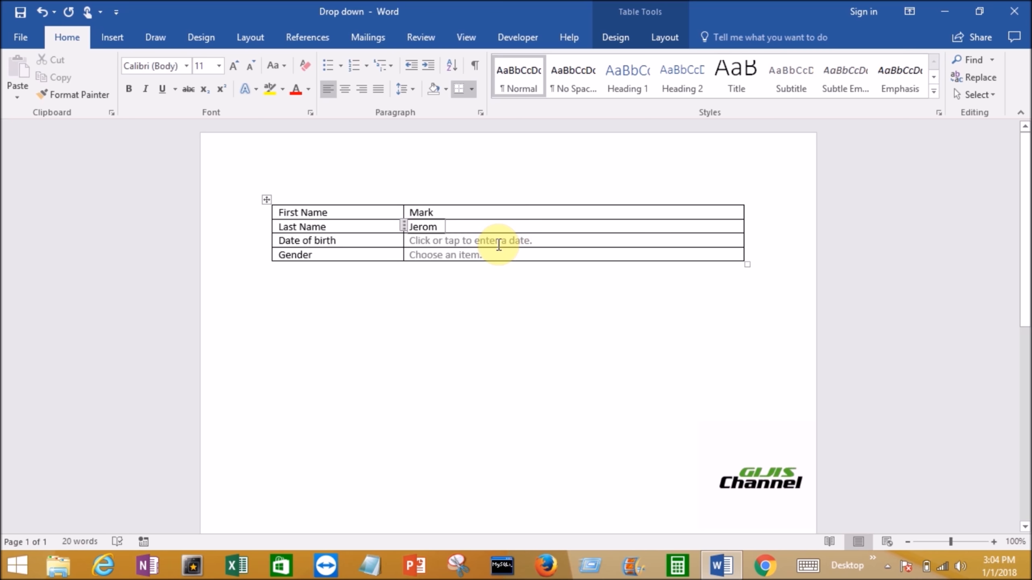
- Pick a date in the Date of birth control and correct its year to the person's birth year
{"action": "left_click", "coordinate": [499, 244]}
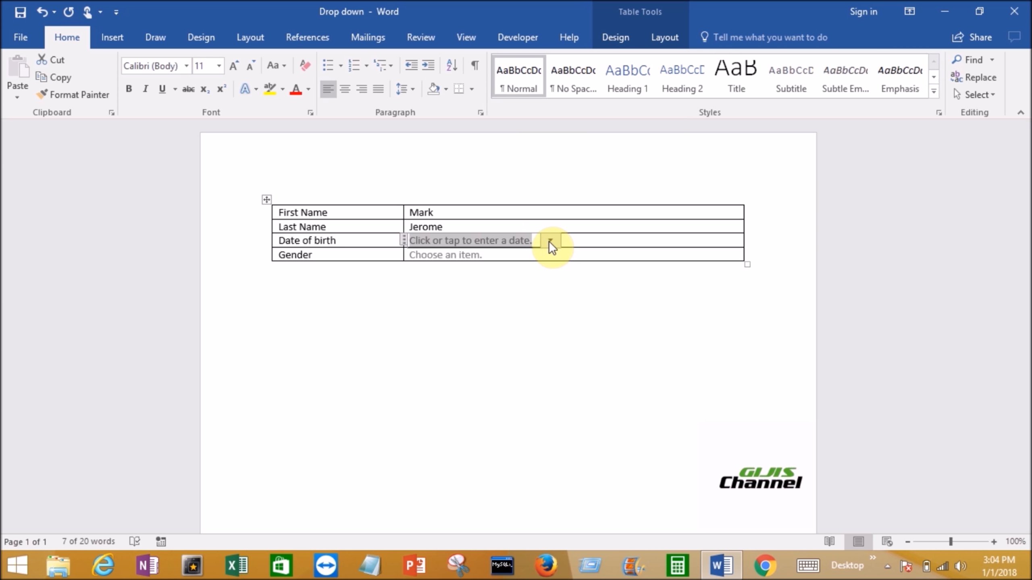
{"action": "left_click", "coordinate": [549, 241]}
{"action": "left_click", "coordinate": [429, 257]}
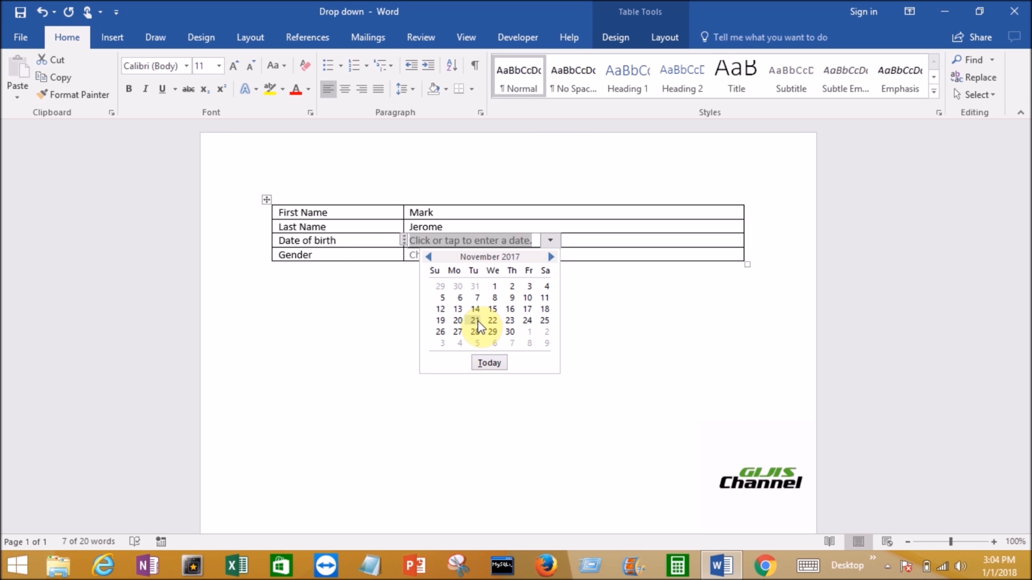
{"action": "left_click", "coordinate": [474, 321]}
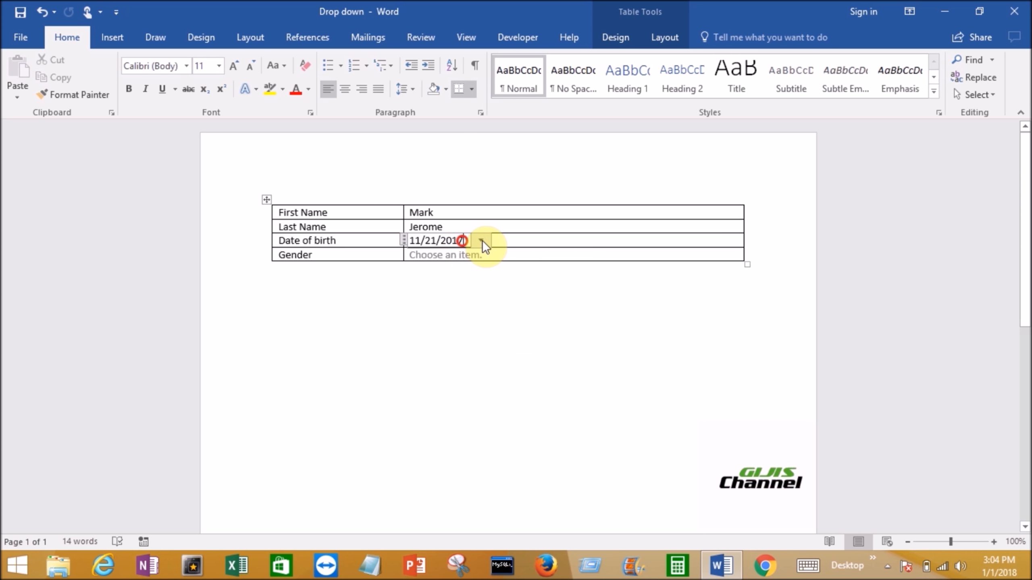
{"action": "key", "text": "ctrl+z"}
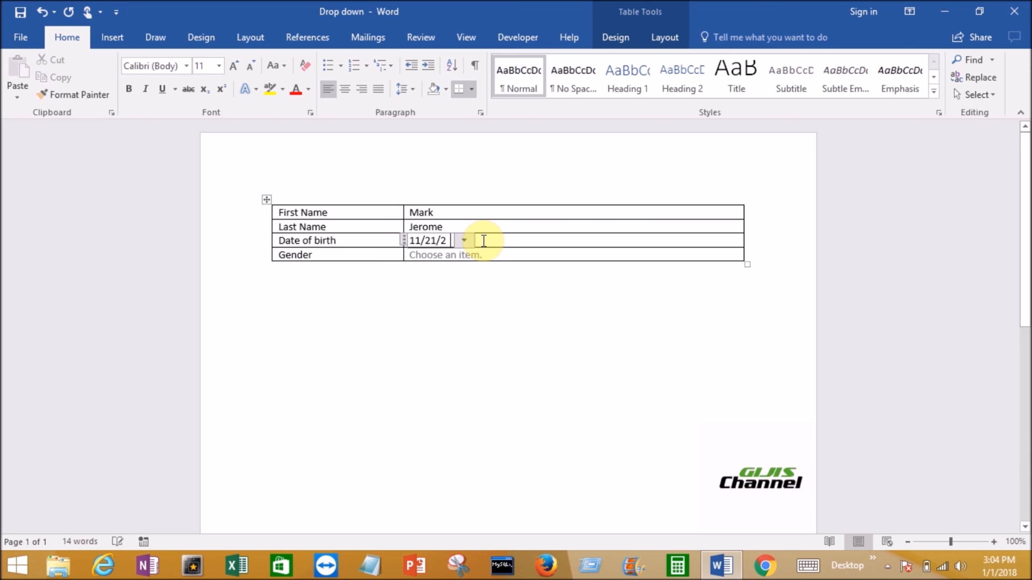
{"action": "key", "text": "ctrl+z"}
{"action": "type", "text": "986"}
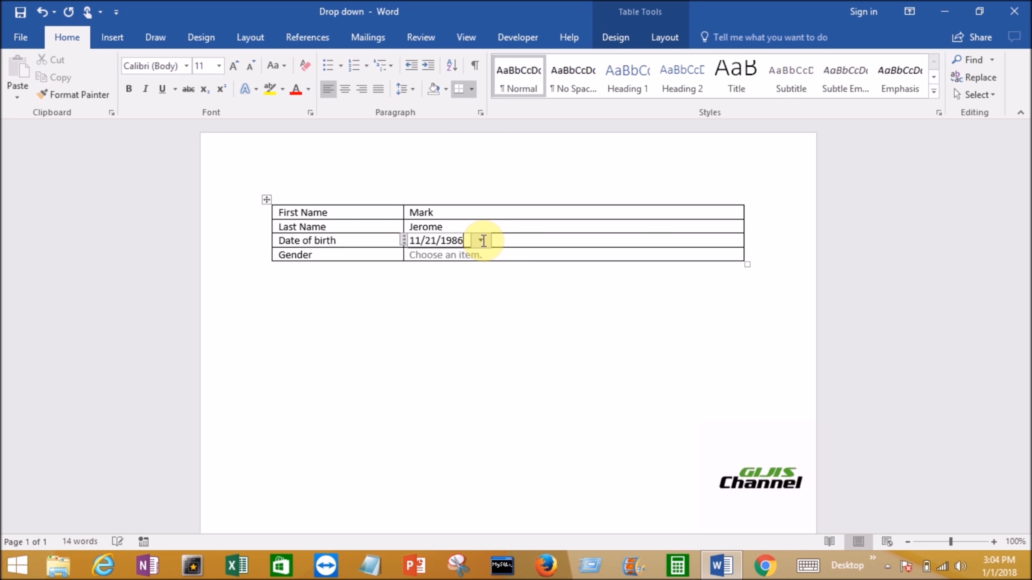
- Choose Male in the form's Gender drop-down list
{"action": "left_click", "coordinate": [467, 255]}
{"action": "left_click", "coordinate": [497, 255]}
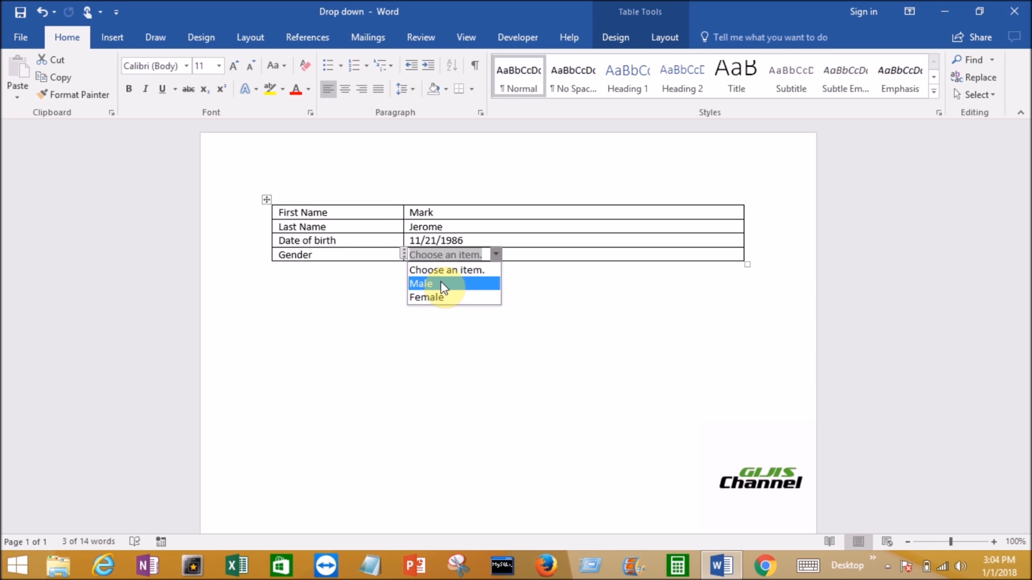
{"action": "left_click", "coordinate": [440, 283]}
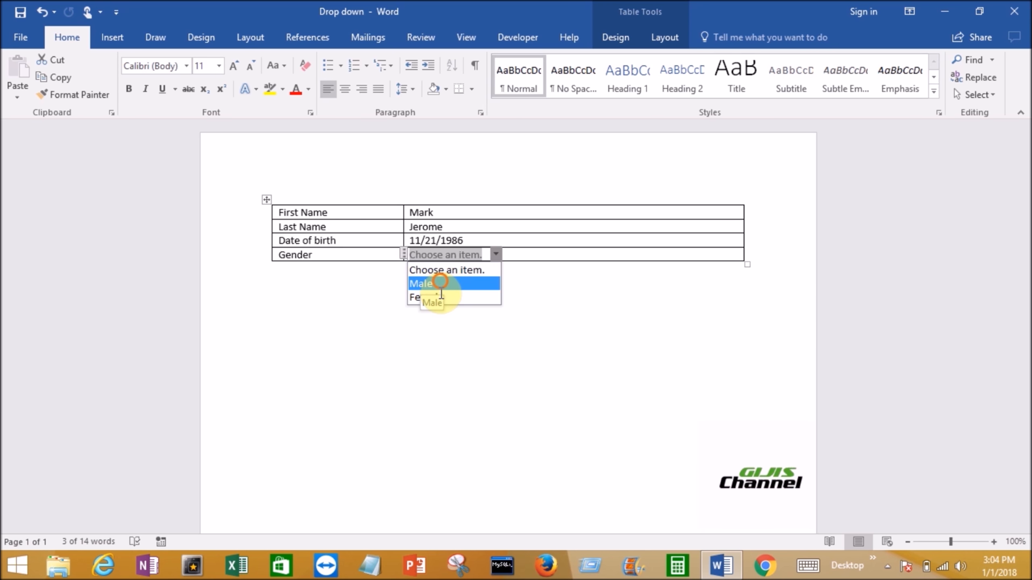
- Save the filled-in form on the Desktop as a copy named Drop down_ followed by the person's first name in lowercase
{"action": "left_click", "coordinate": [22, 38]}
{"action": "left_click", "coordinate": [39, 188]}
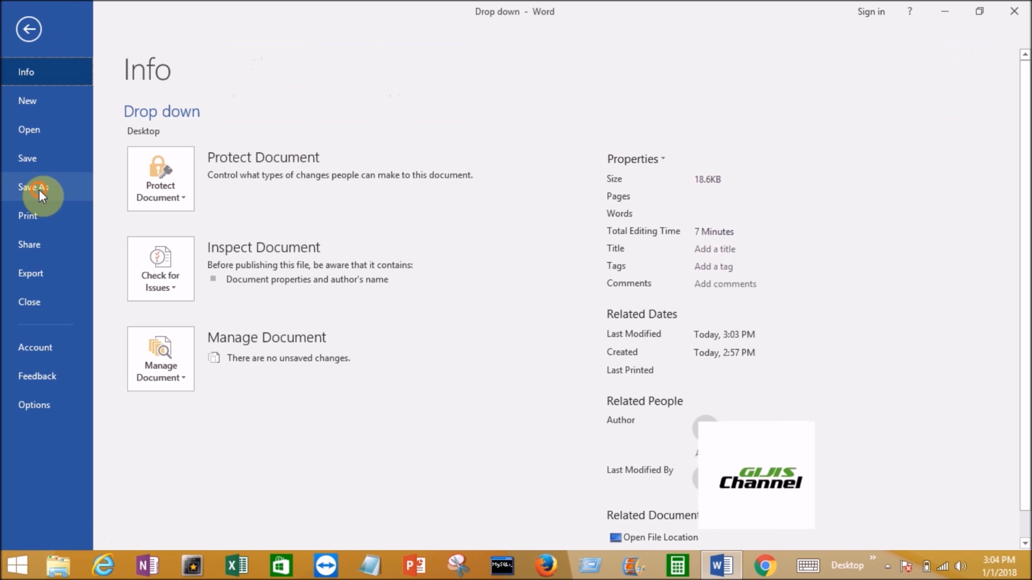
{"action": "left_click", "coordinate": [194, 294]}
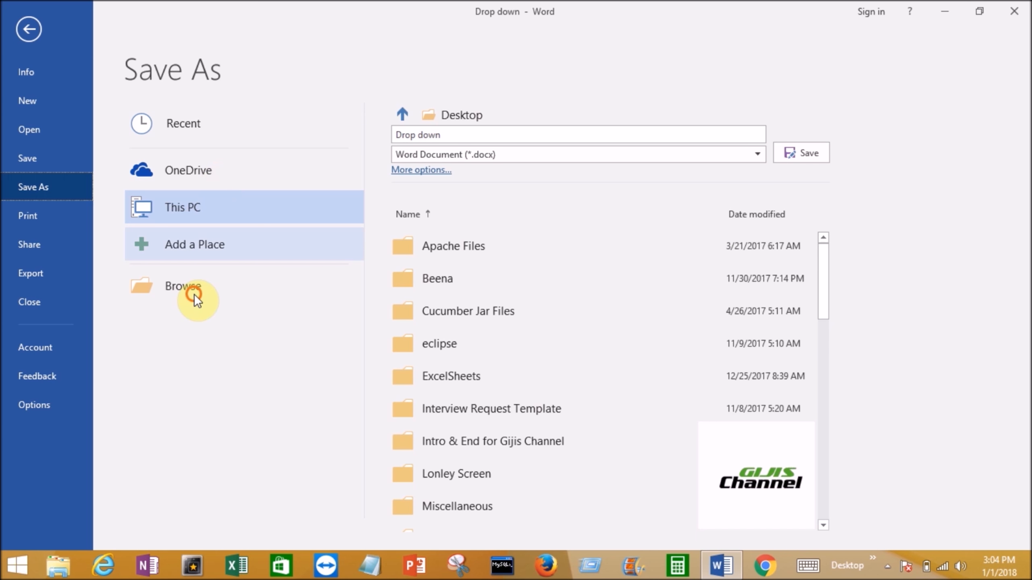
{"action": "left_click", "coordinate": [167, 255]}
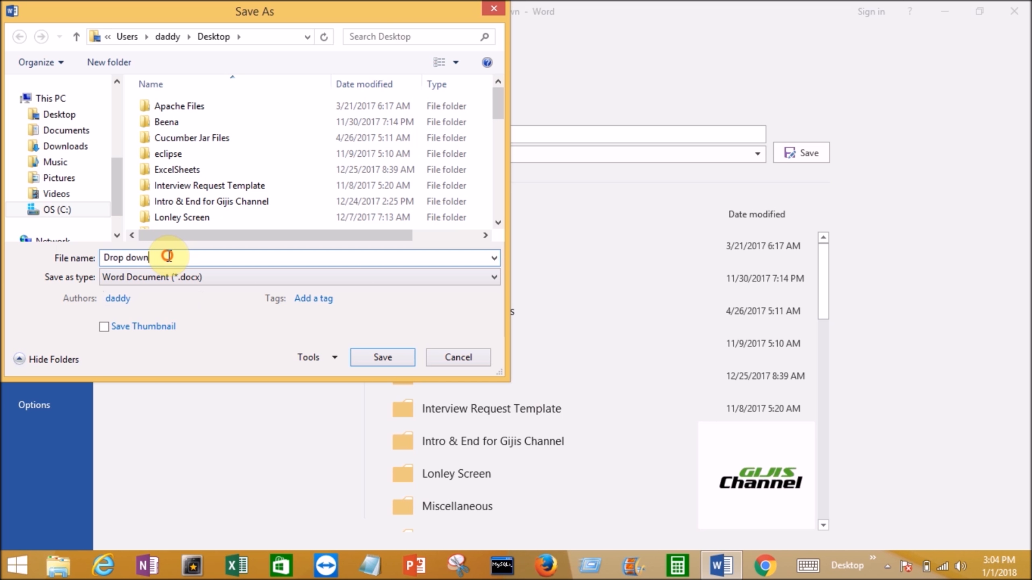
{"action": "type", "text": "_mar"}
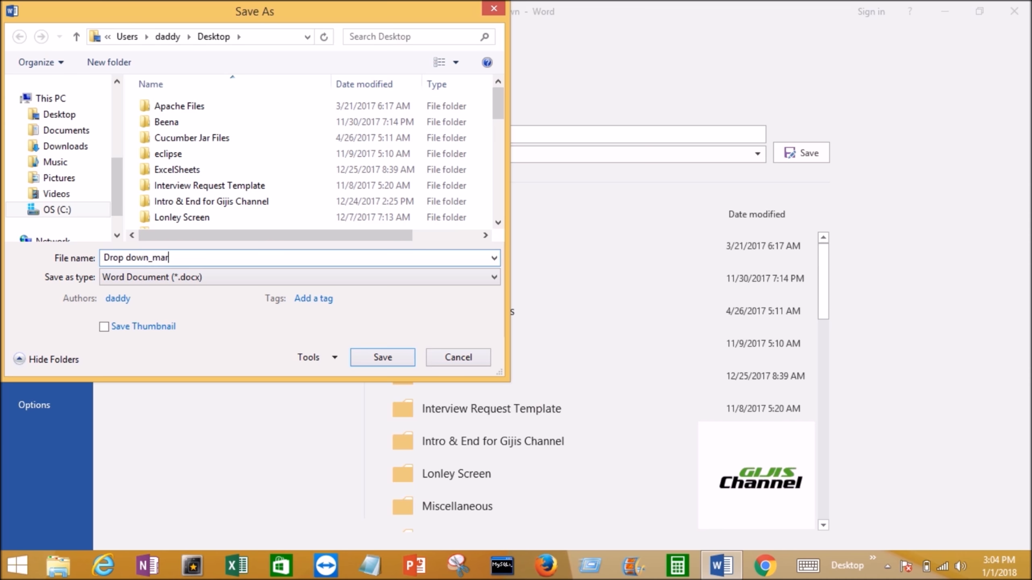
{"action": "type", "text": "l"}
{"action": "key", "text": "BackSpace"}
{"action": "type", "text": "k"}
{"action": "left_click", "coordinate": [57, 113]}
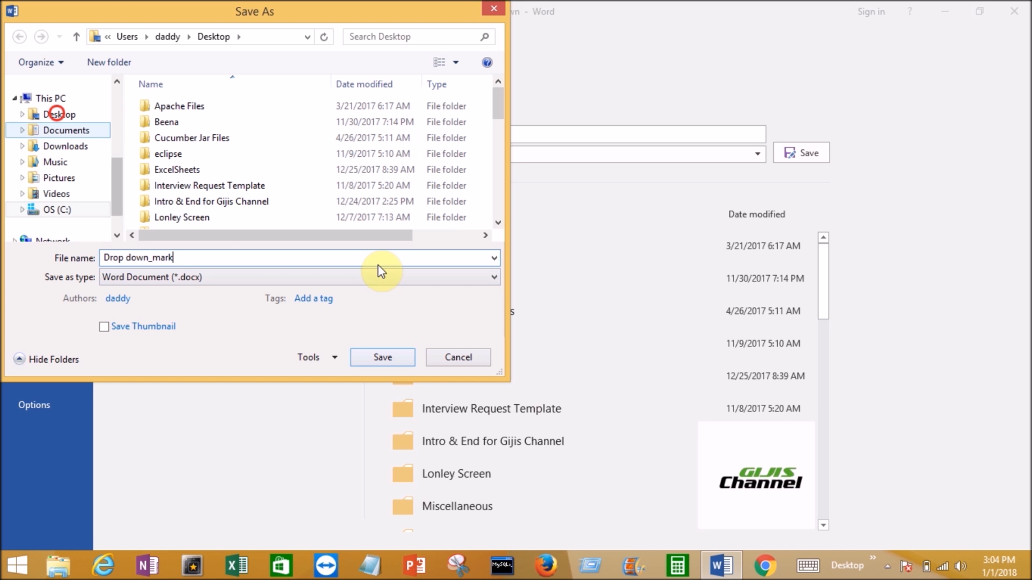
{"action": "left_click", "coordinate": [380, 355]}
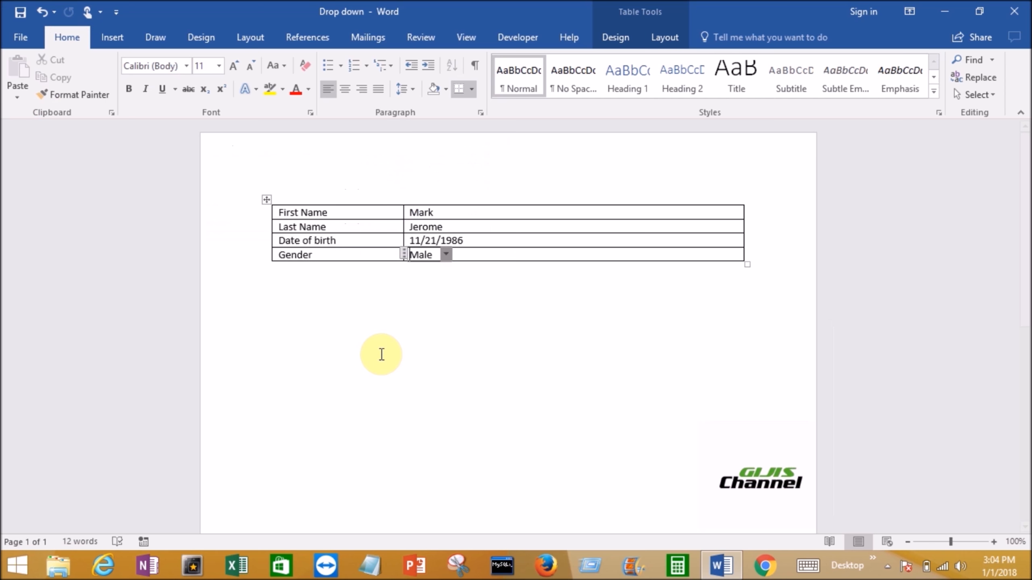